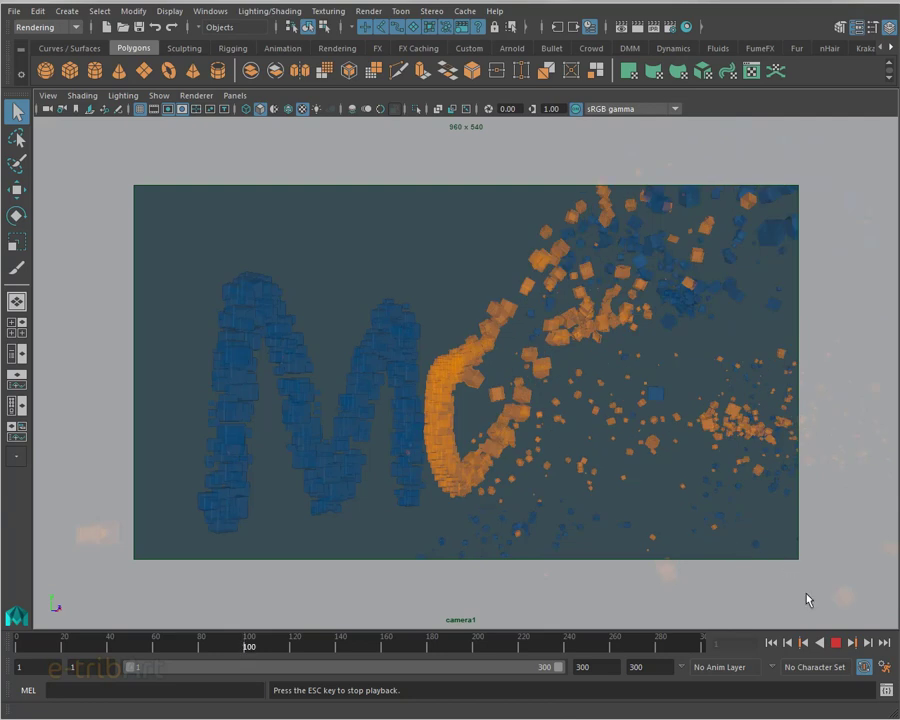
# Step: Stop the Motion scattering animation preview at frame 103
pyautogui.click(836, 649)
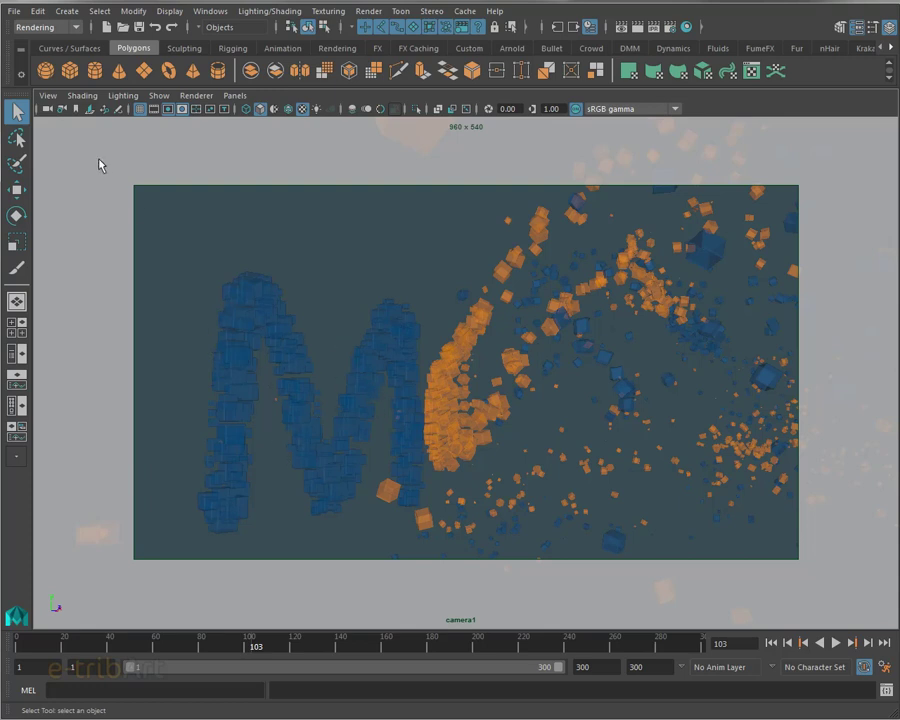
# Step: Start a new scene without saving and turn on the viewport grid
pyautogui.click(16, 12)
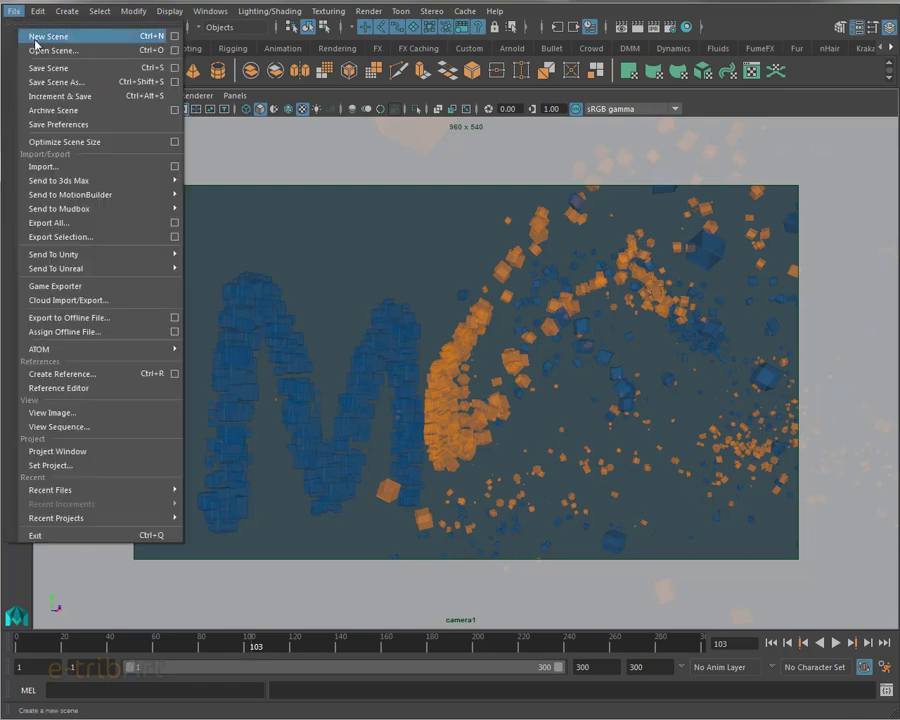
pyautogui.click(16, 36)
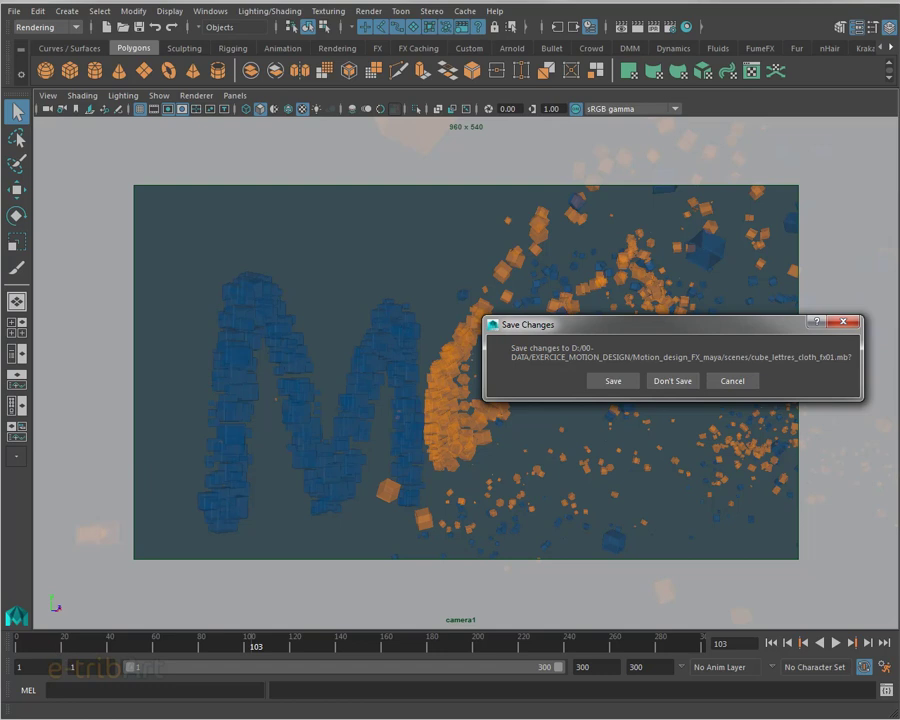
pyautogui.click(672, 381)
pyautogui.click(194, 8)
pyautogui.moveTo(170, 11)
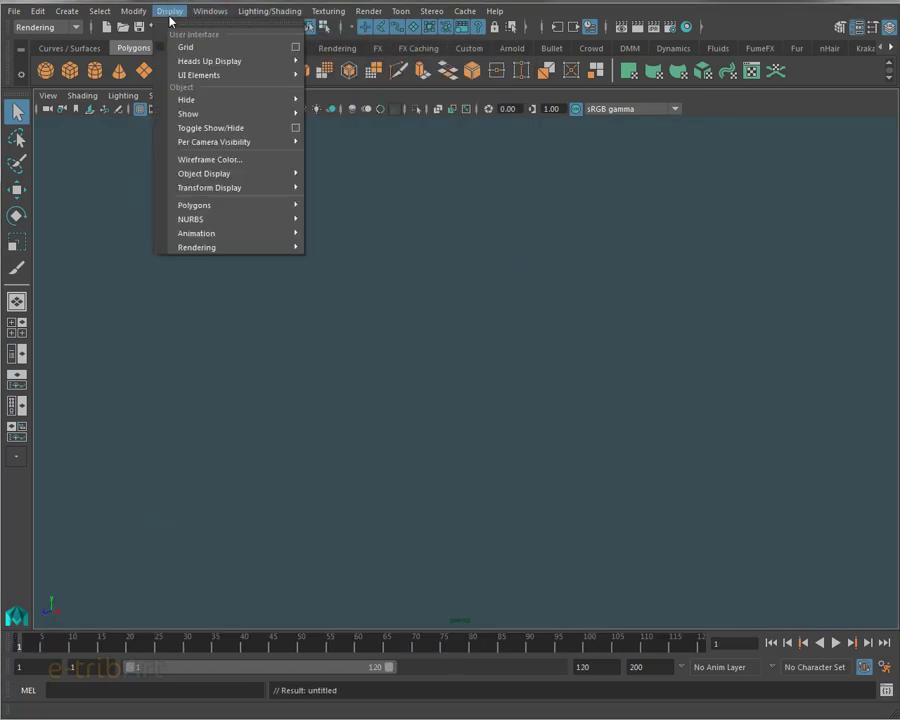
pyautogui.click(182, 45)
pyautogui.moveTo(313, 251)
pyautogui.keyDown('alt'); pyautogui.mouseDown()
pyautogui.moveTo(362, 290)
pyautogui.moveTo(266, 262)
pyautogui.mouseUp(); pyautogui.keyUp('alt')
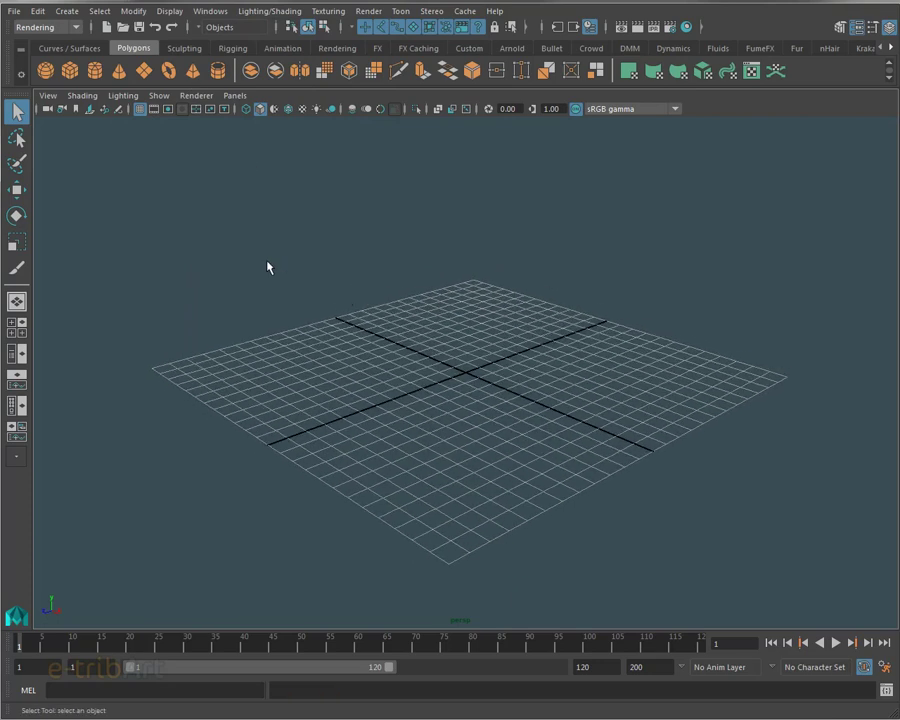
# Step: Create the text 'Motion' as Trim type in the Cocon-Light font
pyautogui.click(67, 11)
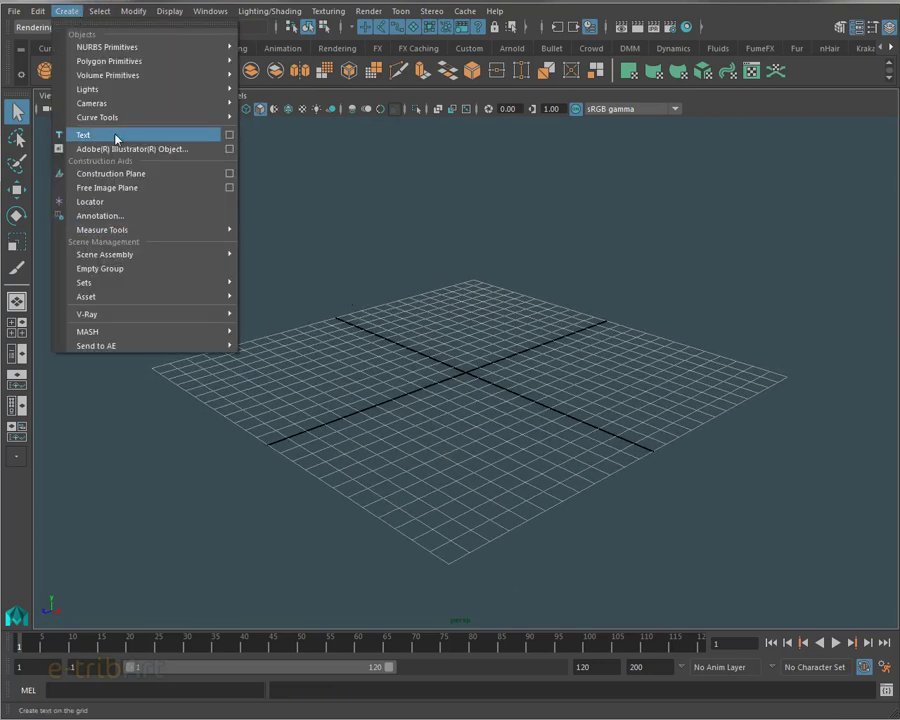
pyautogui.click(229, 137)
pyautogui.moveTo(880, 97); pyautogui.dragTo(660, 98)
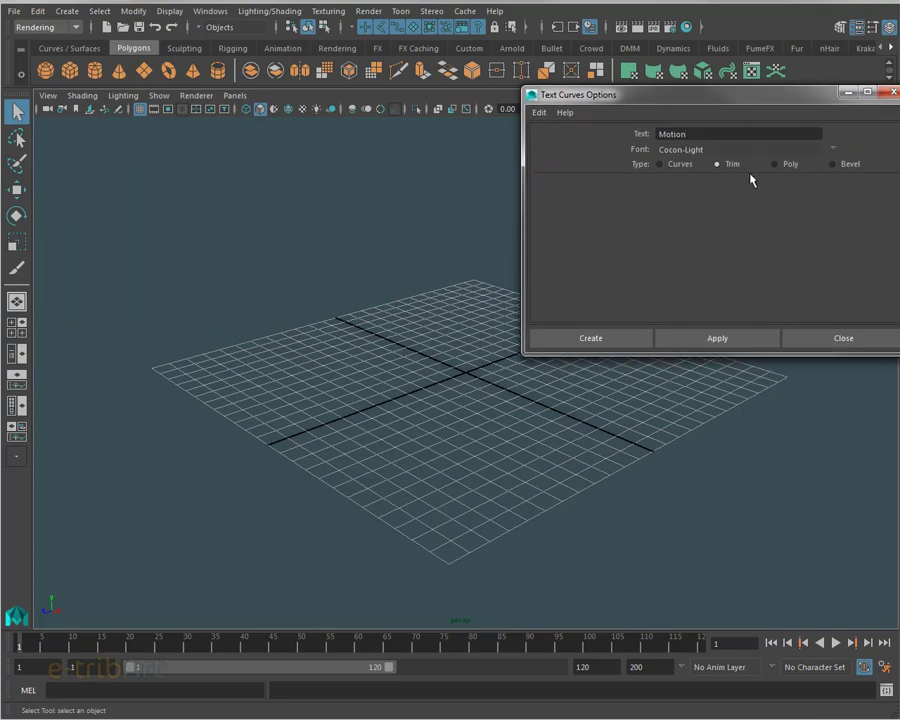
pyautogui.click(832, 149)
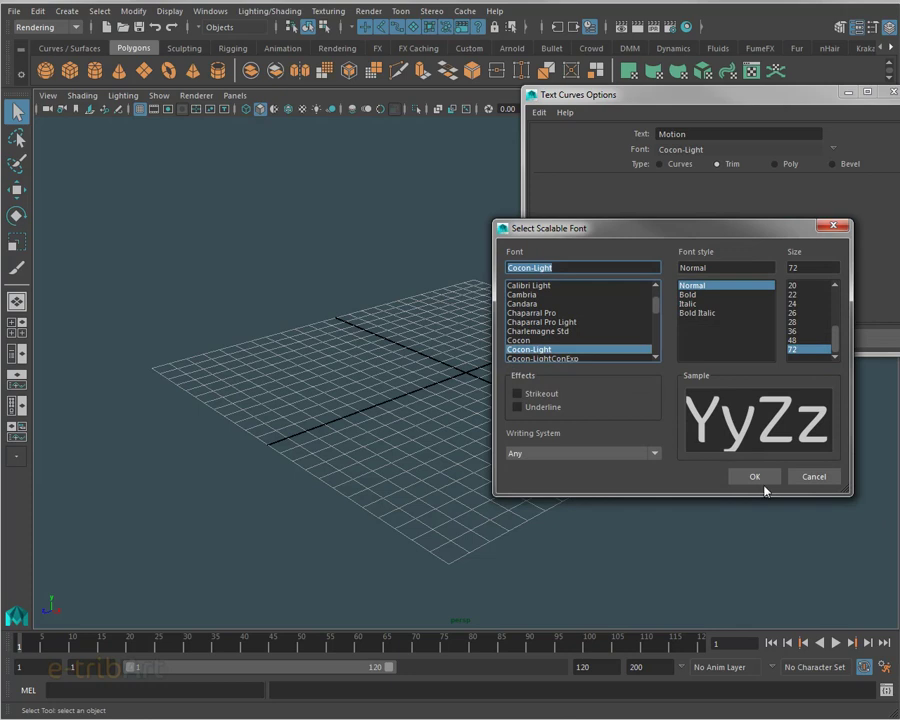
pyautogui.click(758, 479)
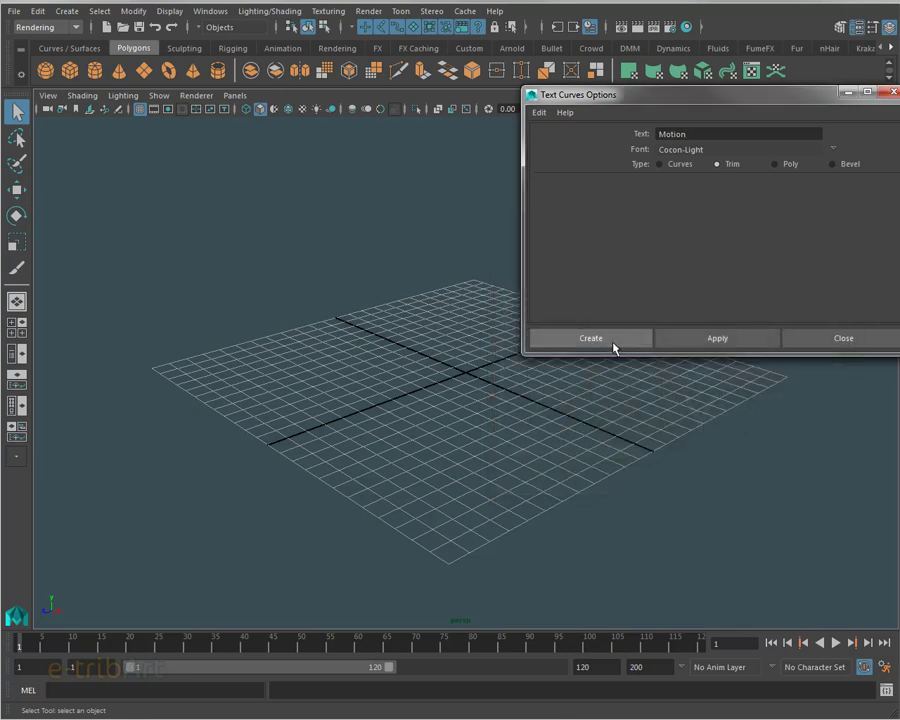
pyautogui.click(611, 341)
pyautogui.moveTo(532, 400)
pyautogui.keyDown('alt'); pyautogui.mouseDown()
pyautogui.moveTo(632, 400)
pyautogui.moveTo(307, 416)
pyautogui.moveTo(691, 398)
pyautogui.moveTo(472, 426)
pyautogui.moveTo(314, 411)
pyautogui.mouseUp(); pyautogui.keyUp('alt')
pyautogui.scroll(3, 606, 406)
pyautogui.scroll(3, 601, 403)
pyautogui.scroll(2, 346, 422)
pyautogui.scroll(3, 464, 418)
pyautogui.scroll(2, 406, 408)
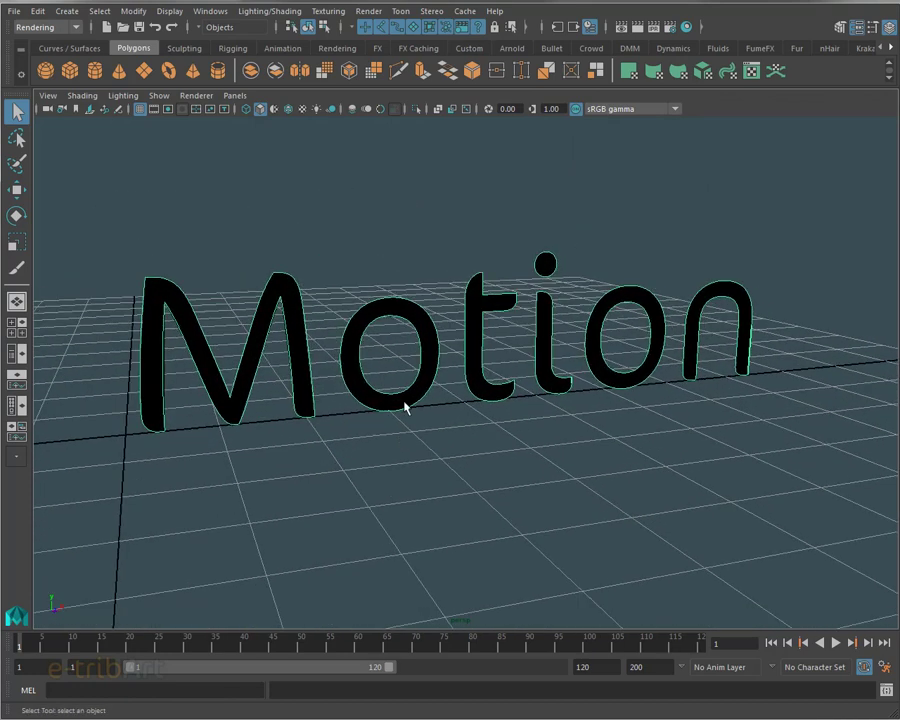
pyautogui.scroll(1, 395, 424)
# Step: Select the letter M and inspect the six Trim_Char letter objects in the Outliner
pyautogui.keyDown('alt'); pyautogui.moveTo(333, 348); pyautogui.dragTo(387, 367); pyautogui.keyUp('alt')
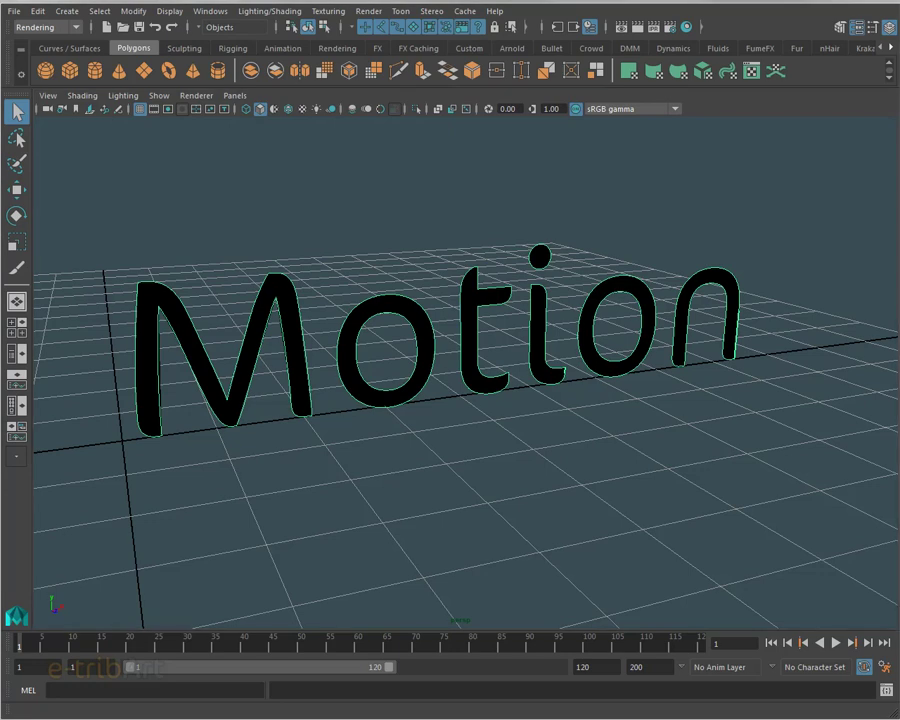
pyautogui.click(152, 380)
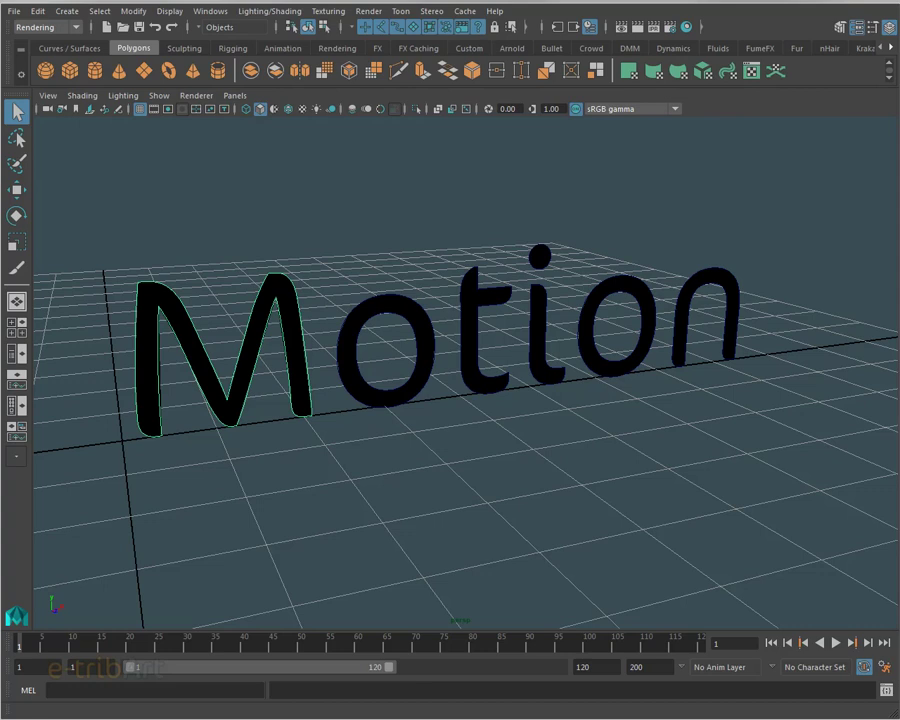
pyautogui.moveTo(899, 148)
pyautogui.mouseDown()
pyautogui.moveTo(733, 155)
pyautogui.moveTo(768, 147)
pyautogui.mouseUp()
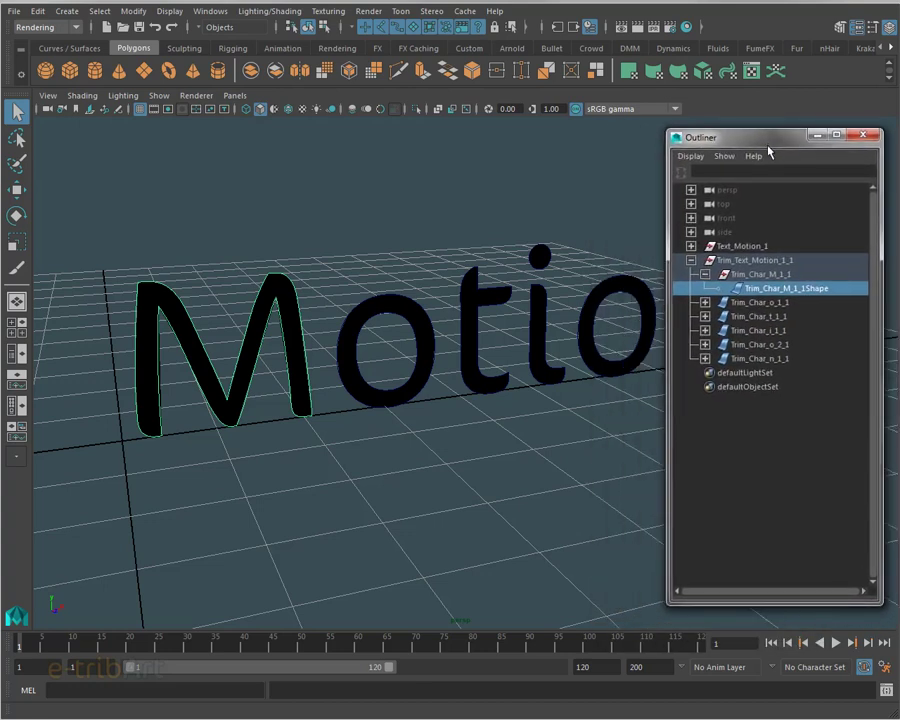
pyautogui.click(705, 274)
pyautogui.click(738, 279)
pyautogui.keyDown('shift'); pyautogui.click(737, 343); pyautogui.keyUp('shift')
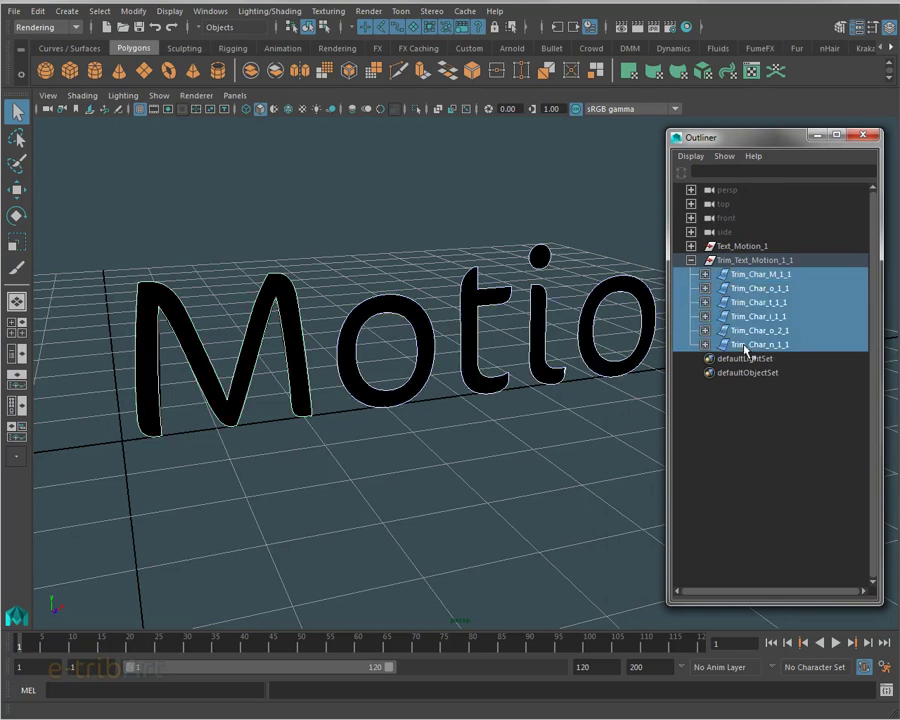
# Step: Select Text_Motion_1 and show the Channel Box / Layer Editor
pyautogui.click(716, 247)
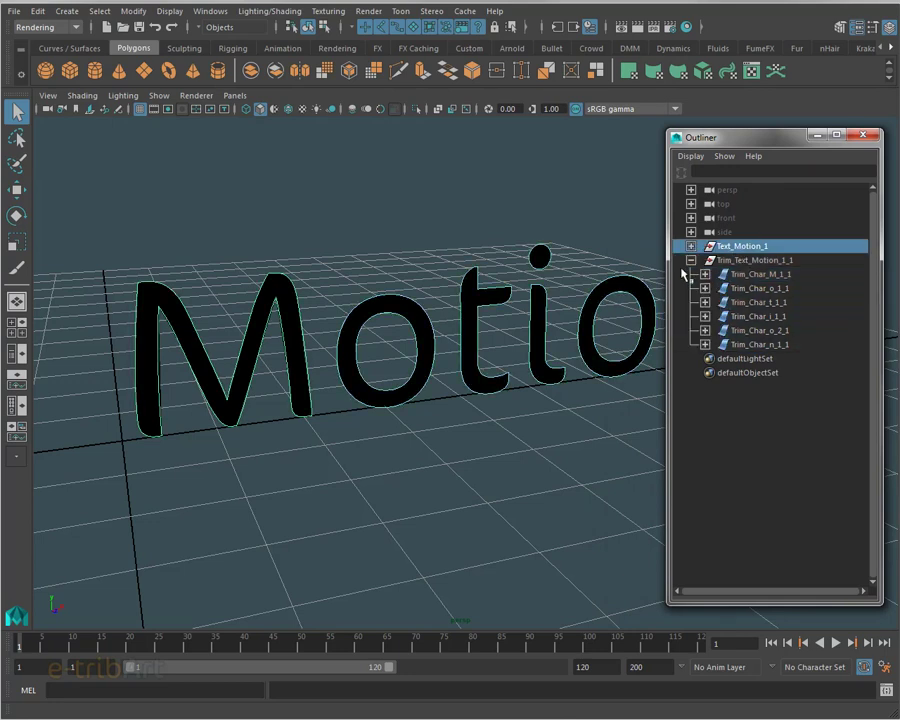
pyautogui.moveTo(740, 137); pyautogui.dragTo(899, 155)
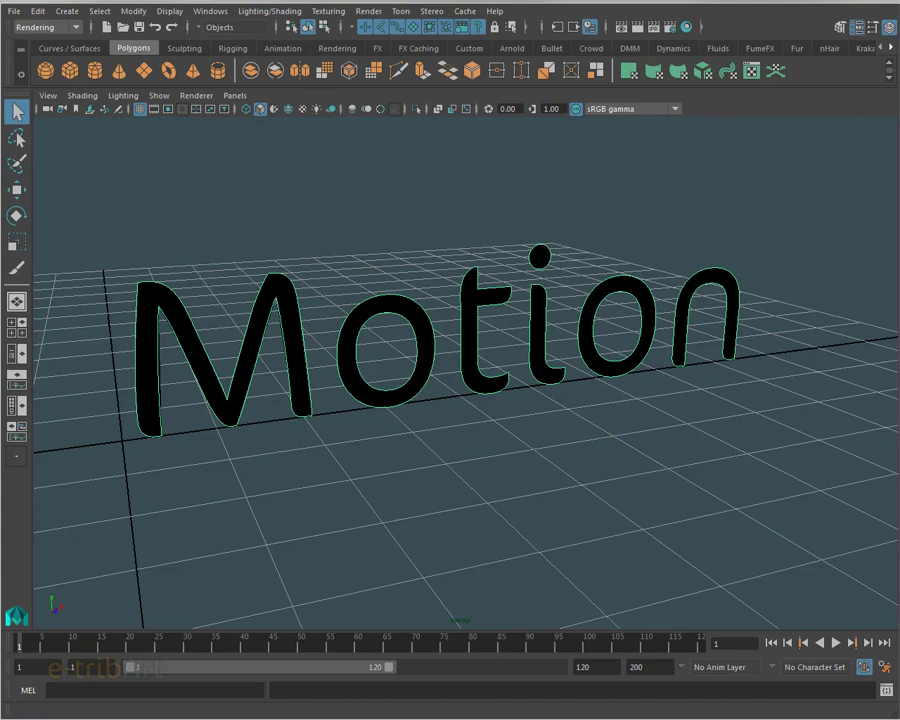
pyautogui.hotkey('ctrl', 'shift', 'a')
pyautogui.moveTo(721, 54); pyautogui.dragTo(746, 116)
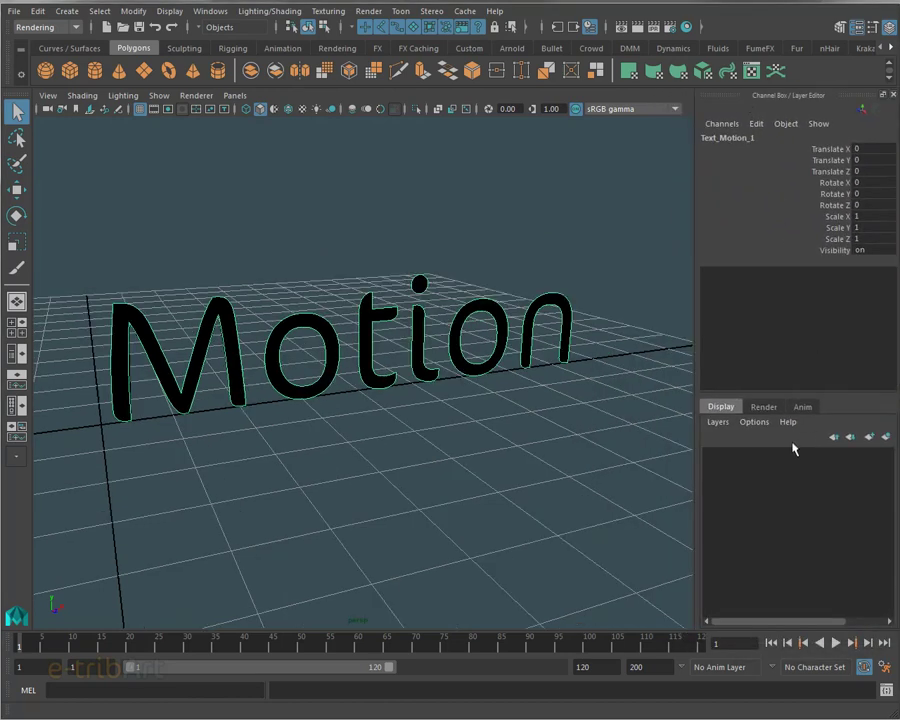
# Step: Put the selected Motion text curves on a new layer, layer1
pyautogui.click(717, 423)
pyautogui.click(724, 452)
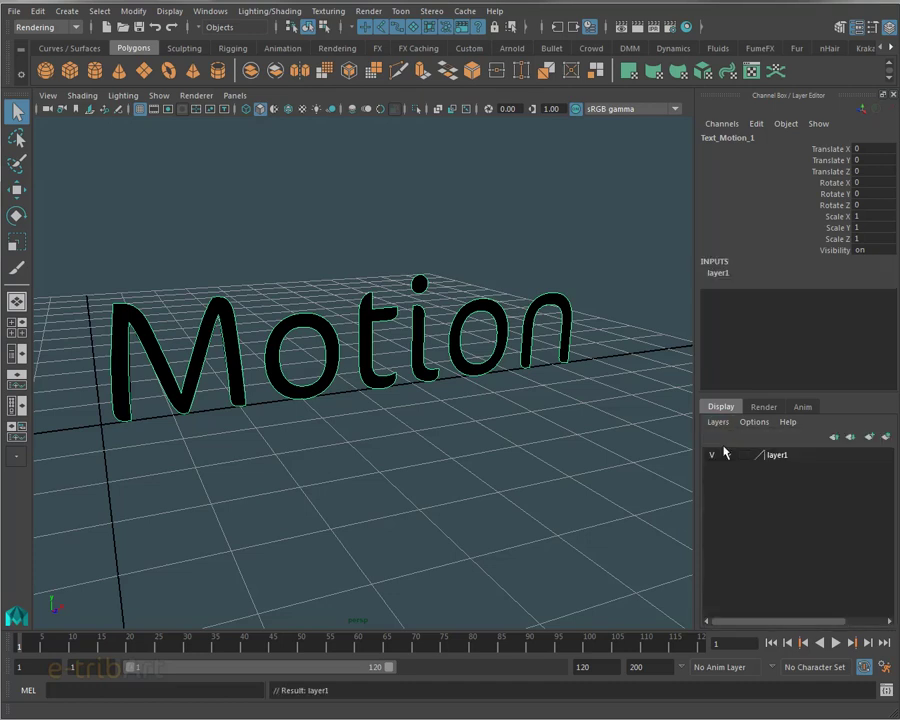
pyautogui.click(231, 362)
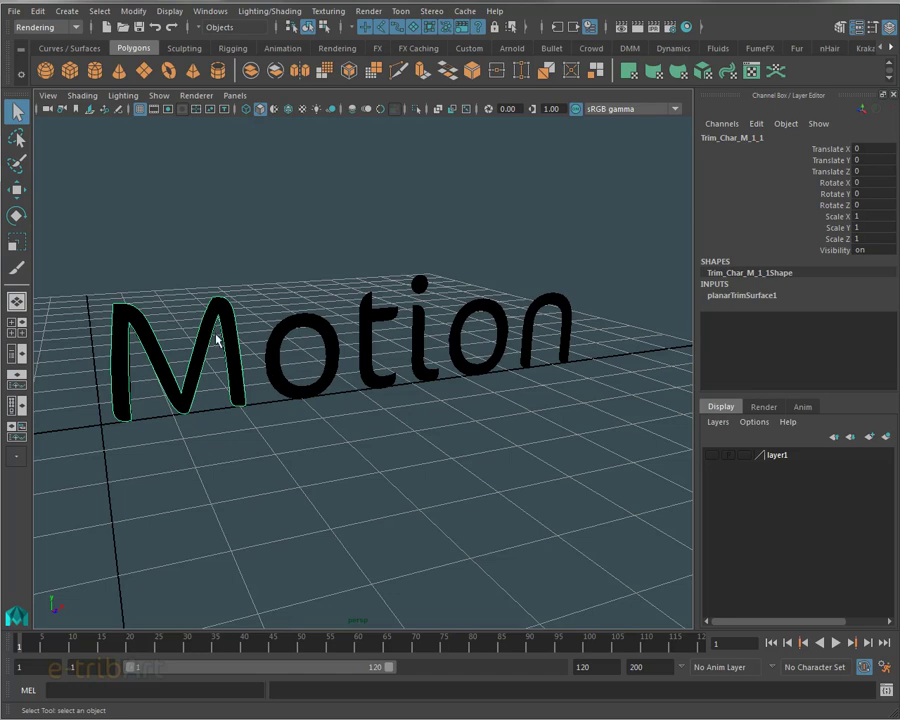
# Step: Delete construction history from the six Trim_Char letter objects
pyautogui.click(210, 11)
pyautogui.click(240, 150)
pyautogui.moveTo(893, 181); pyautogui.dragTo(626, 126)
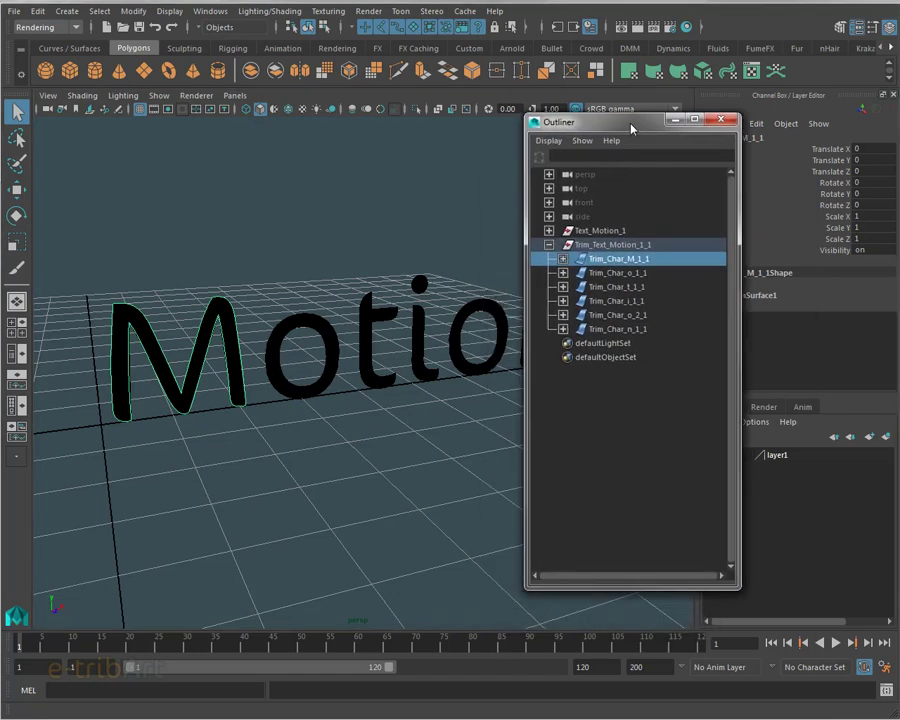
pyautogui.keyDown('shift'); pyautogui.click(649, 326); pyautogui.keyUp('shift')
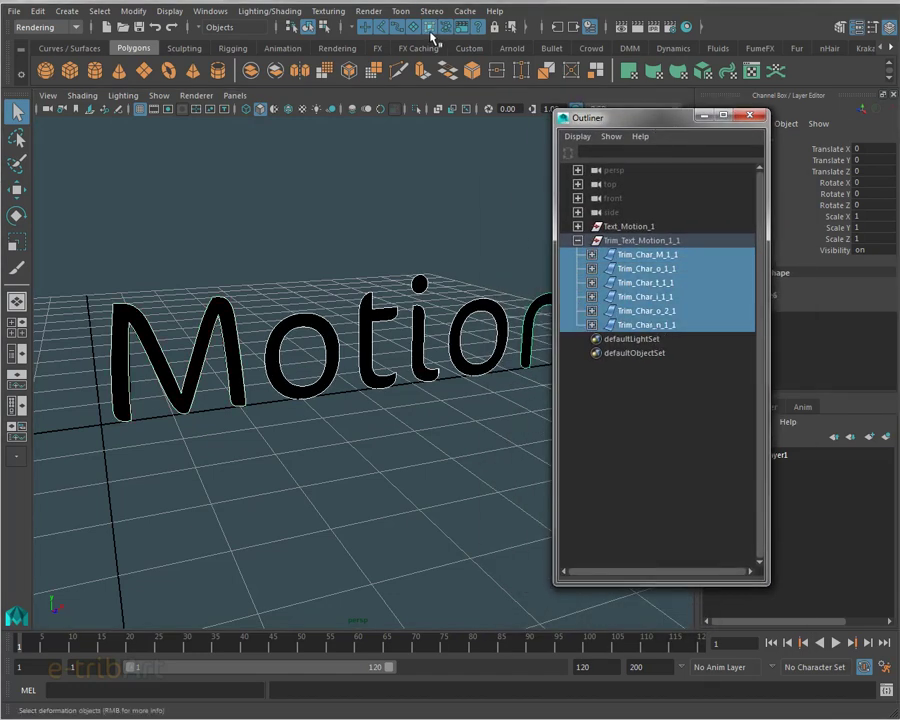
pyautogui.click(37, 11)
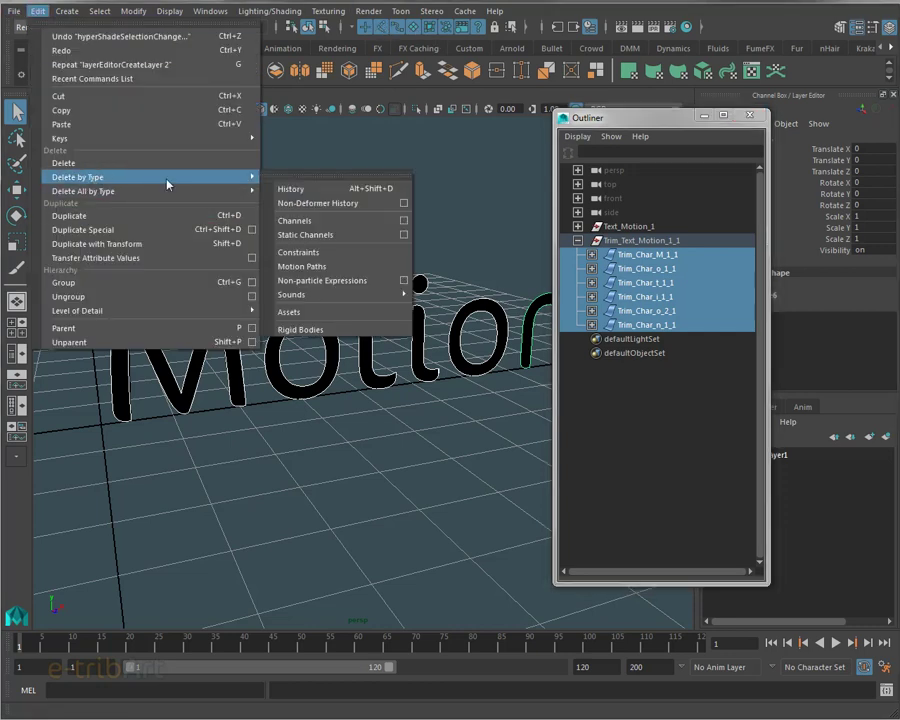
pyautogui.click(290, 188)
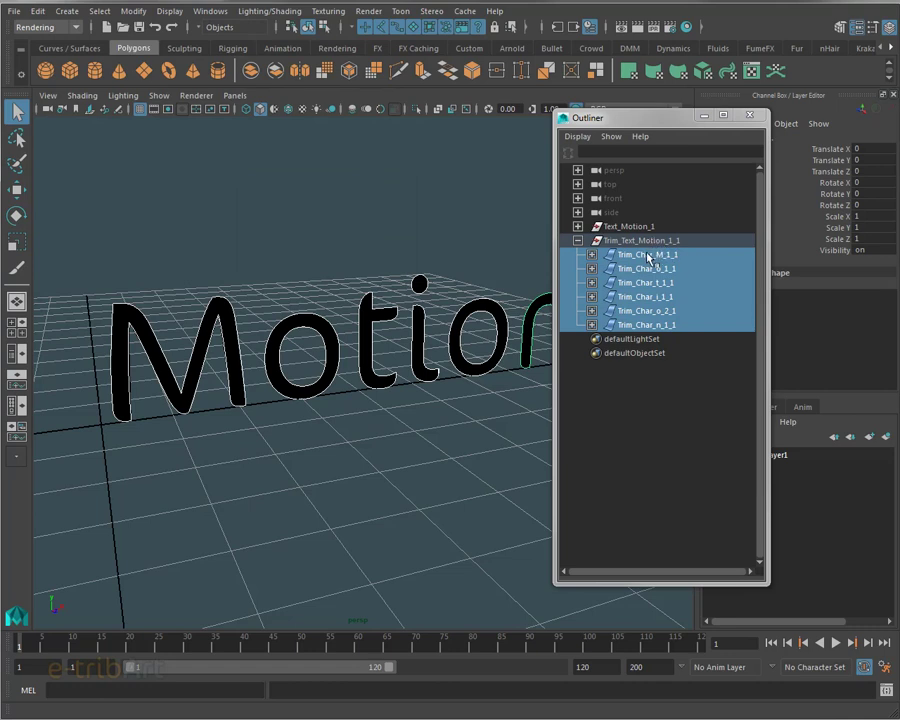
# Step: Pull the letters out of Trim_Text_Motion_1_1 and delete the empty group
pyautogui.moveTo(648, 258); pyautogui.dragTo(648, 240, button='middle')
pyautogui.click(620, 325)
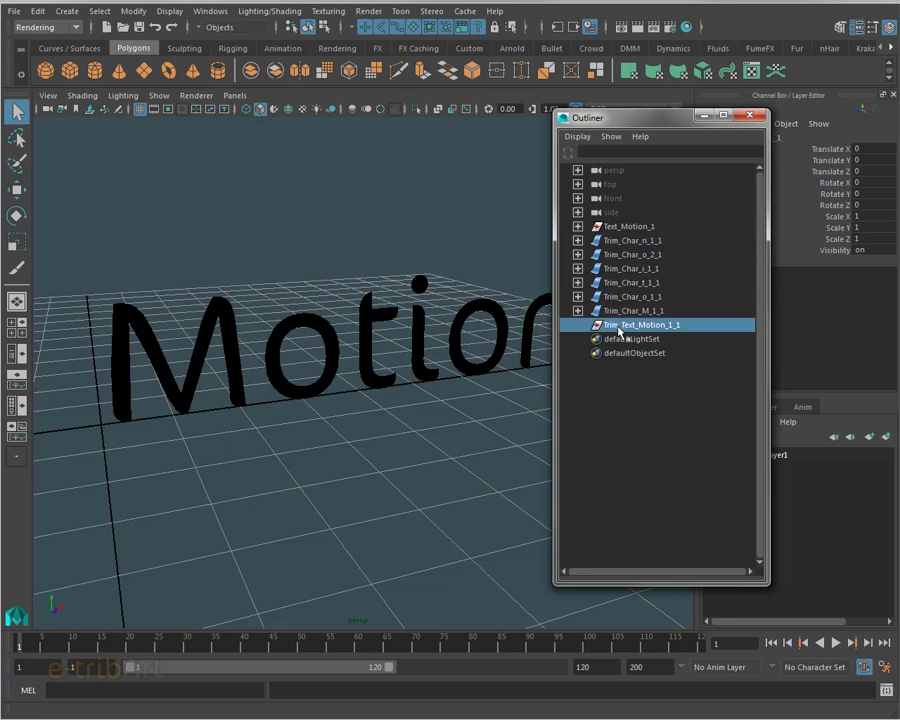
pyautogui.press('Delete')
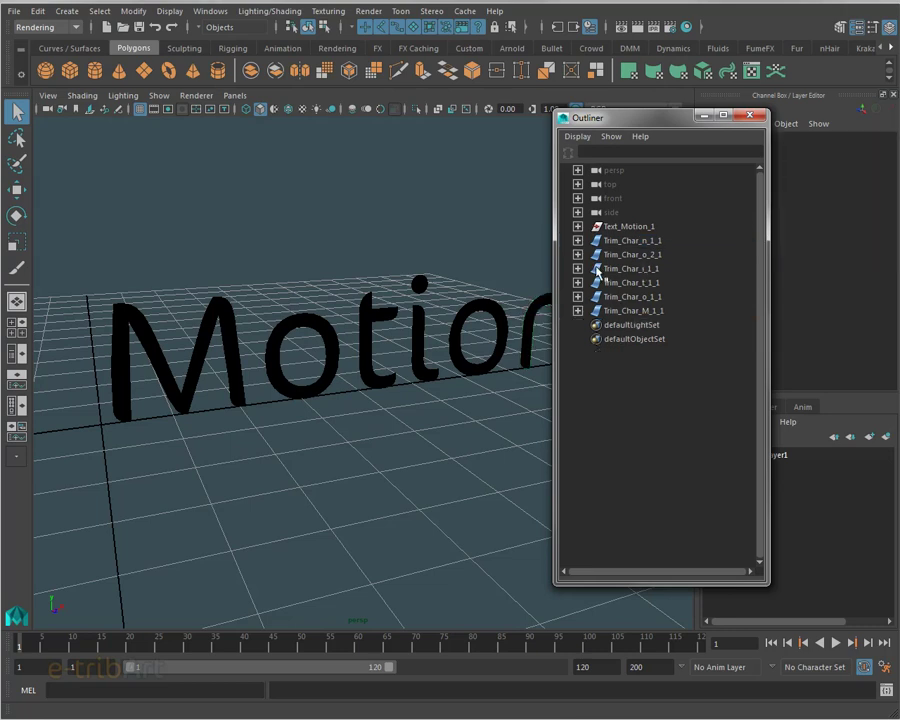
# Step: Select all six letter objects with the Move tool active
pyautogui.click(228, 338)
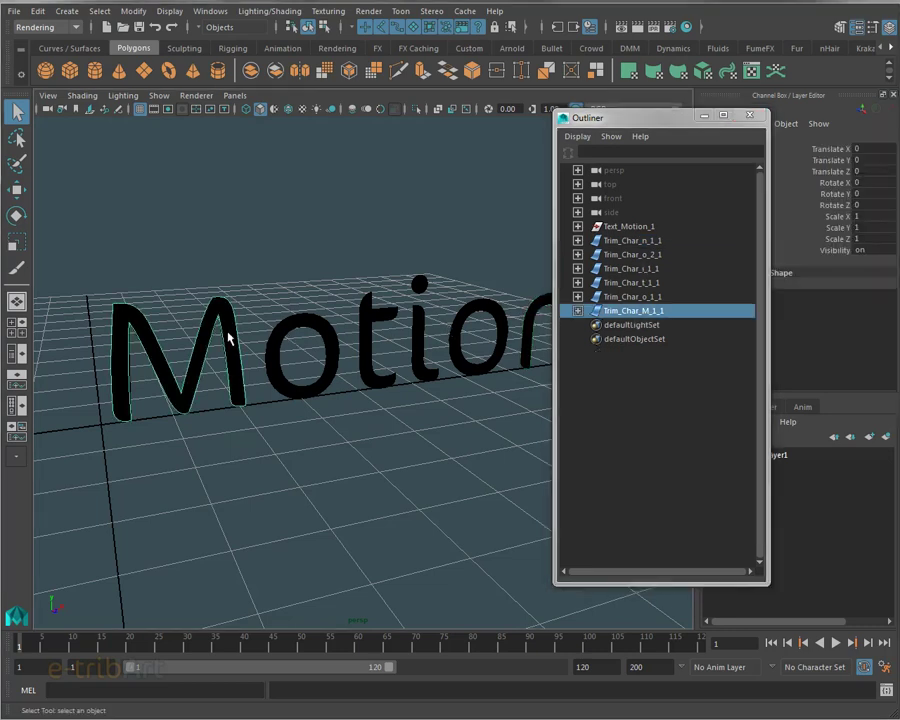
pyautogui.press('w')
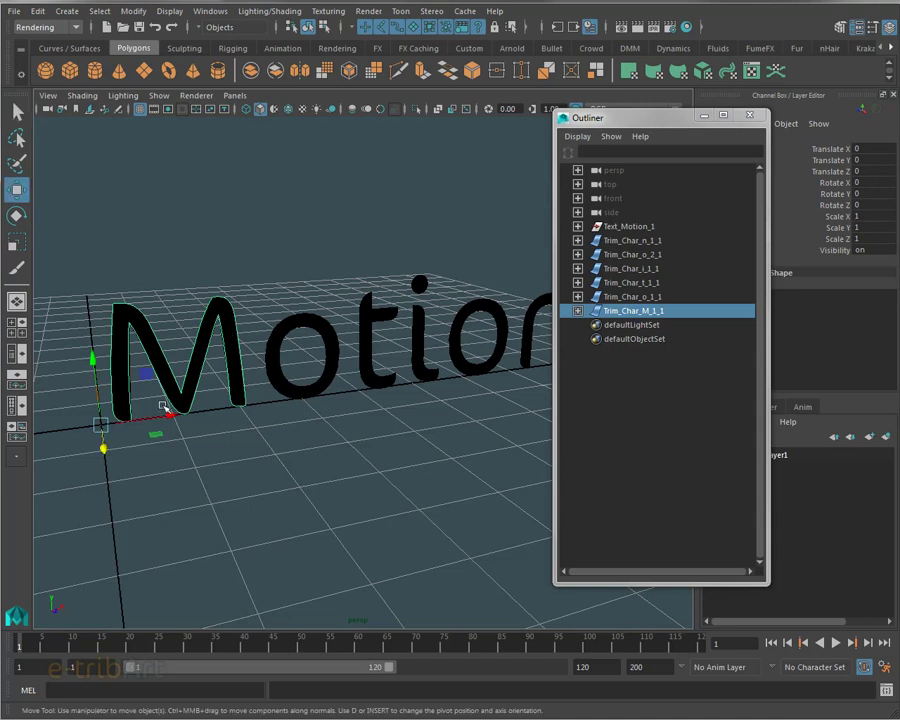
pyautogui.click(632, 243)
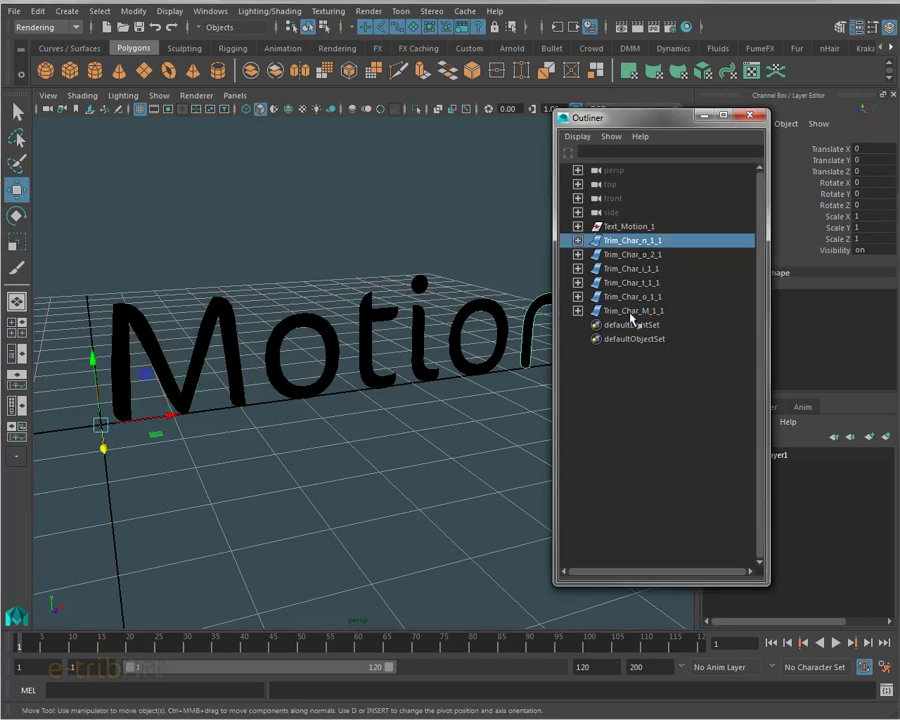
pyautogui.keyDown('shift'); pyautogui.click(630, 314); pyautogui.keyUp('shift')
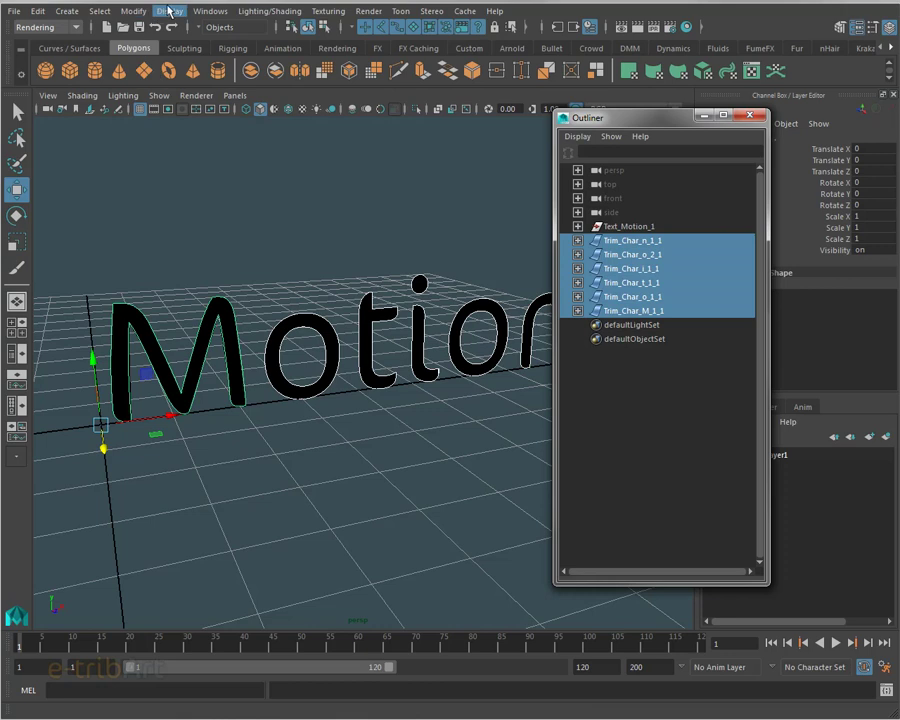
# Step: Center the pivots on all six letters and test-move the o to check
pyautogui.click(168, 10)
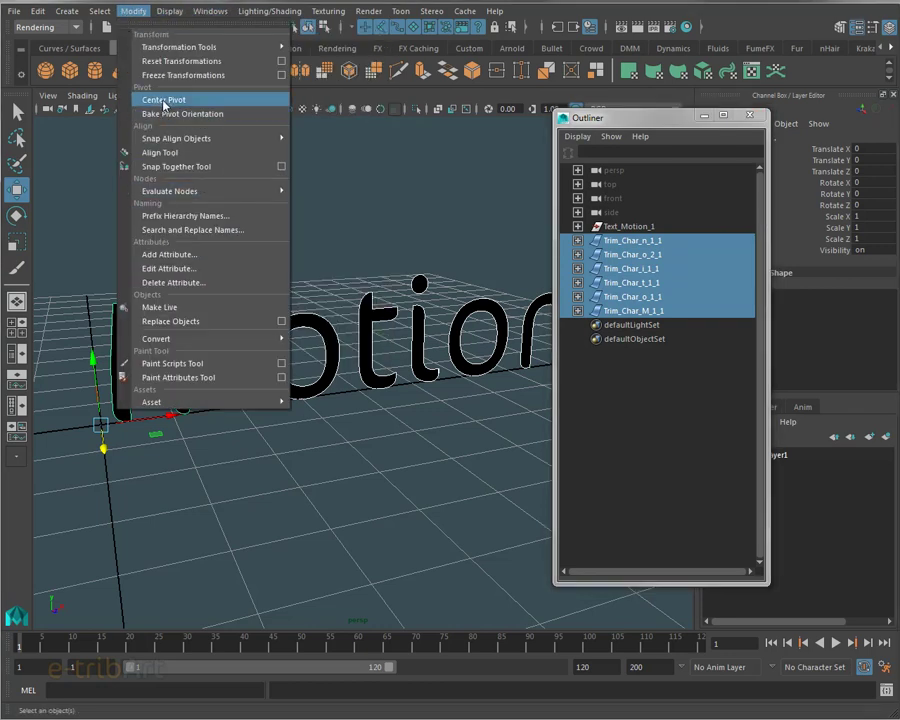
pyautogui.click(165, 100)
pyautogui.click(388, 270)
pyautogui.click(302, 322)
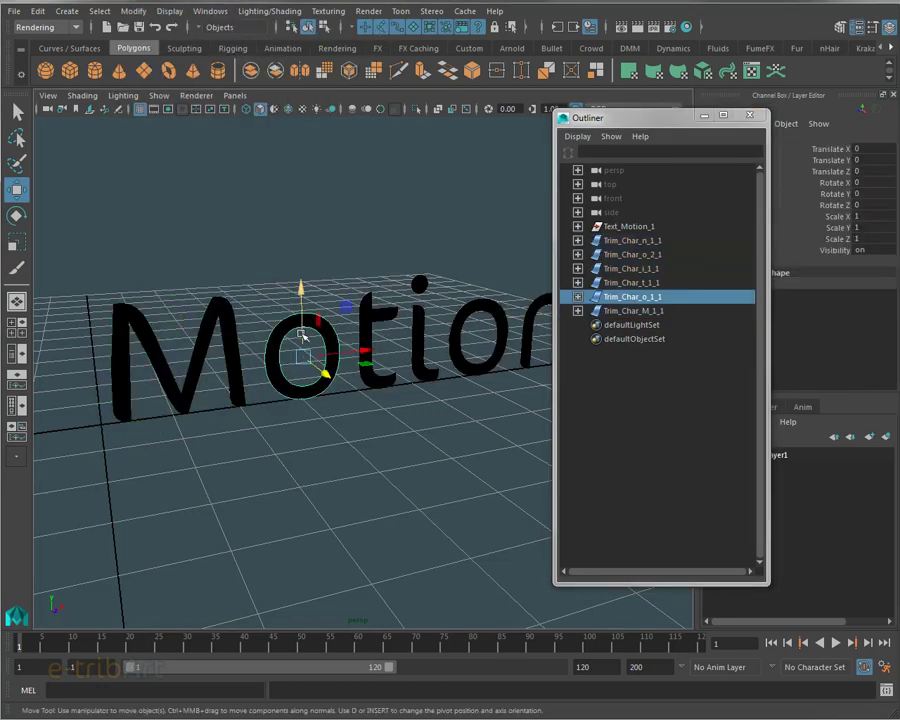
pyautogui.moveTo(362, 351)
pyautogui.mouseDown()
pyautogui.moveTo(435, 345)
pyautogui.moveTo(370, 348)
pyautogui.mouseUp()
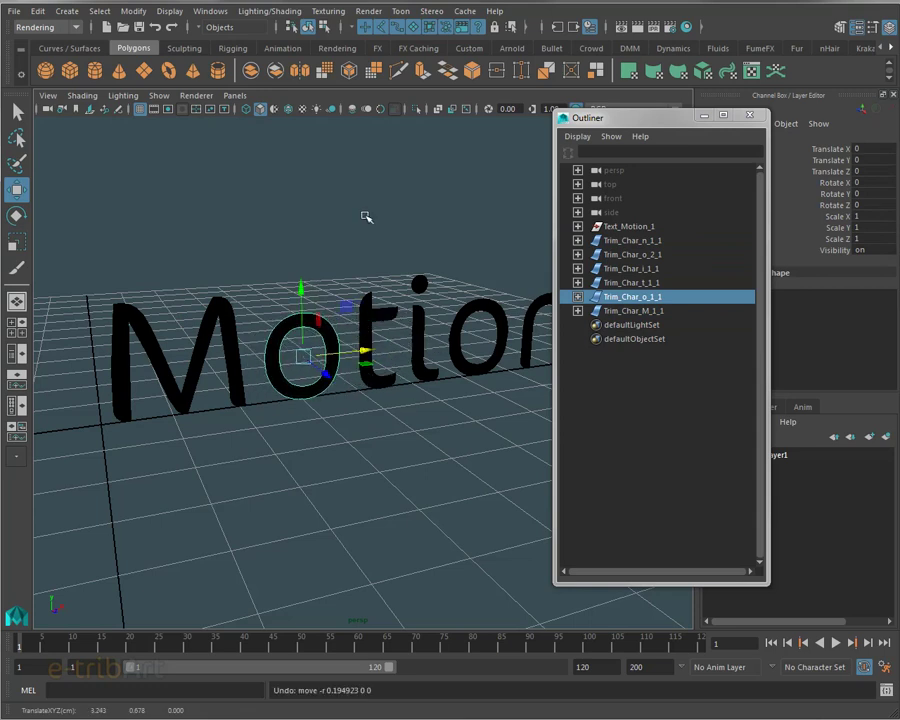
# Step: Select letters n through M and switch the menu set to Modeling
pyautogui.click(605, 241)
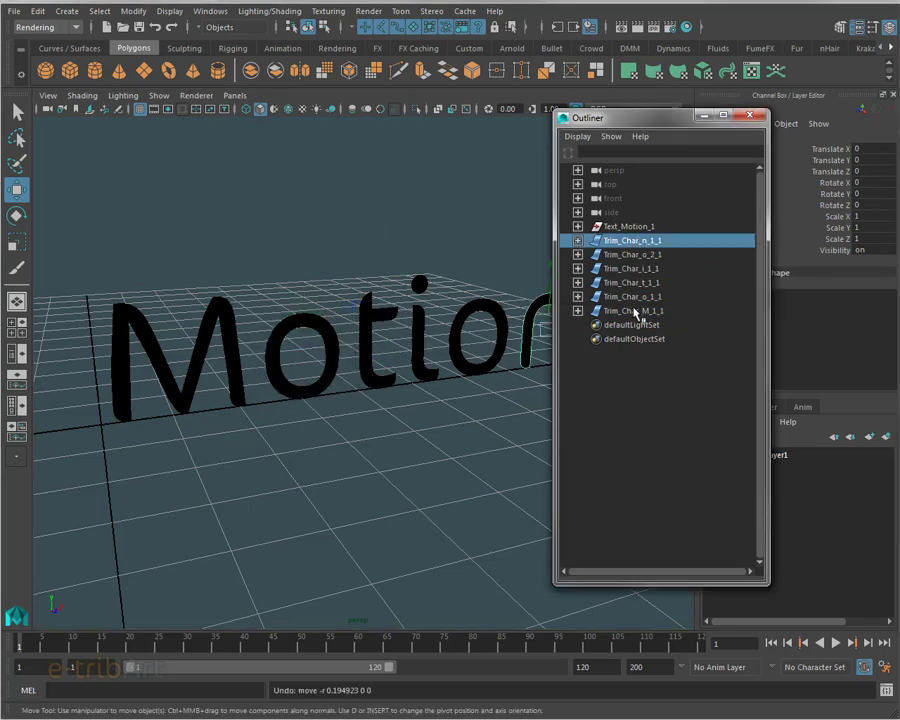
pyautogui.keyDown('shift'); pyautogui.click(637, 310); pyautogui.keyUp('shift')
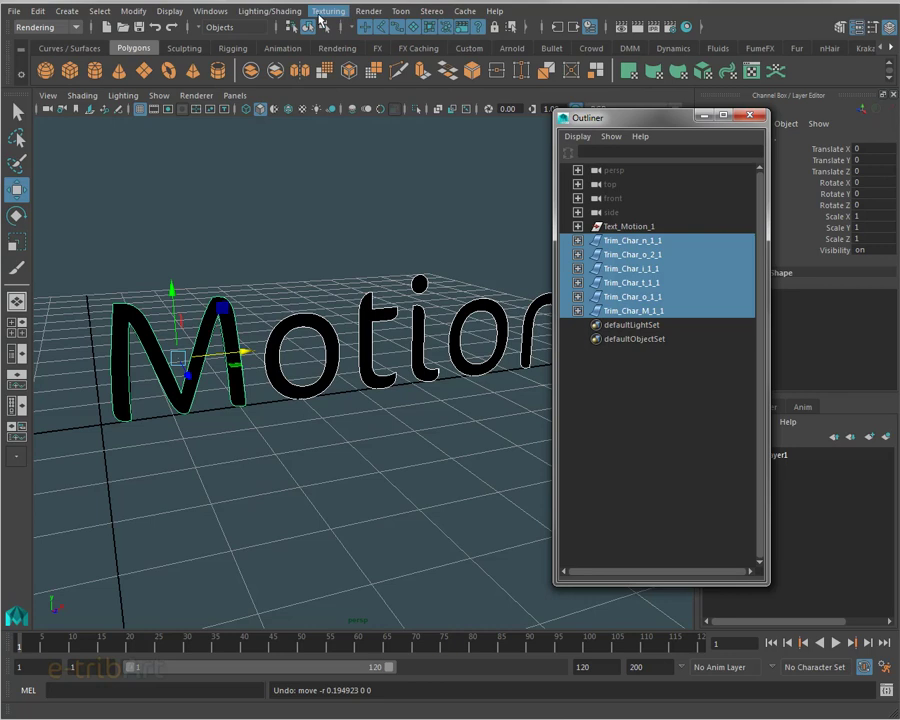
pyautogui.click(55, 27)
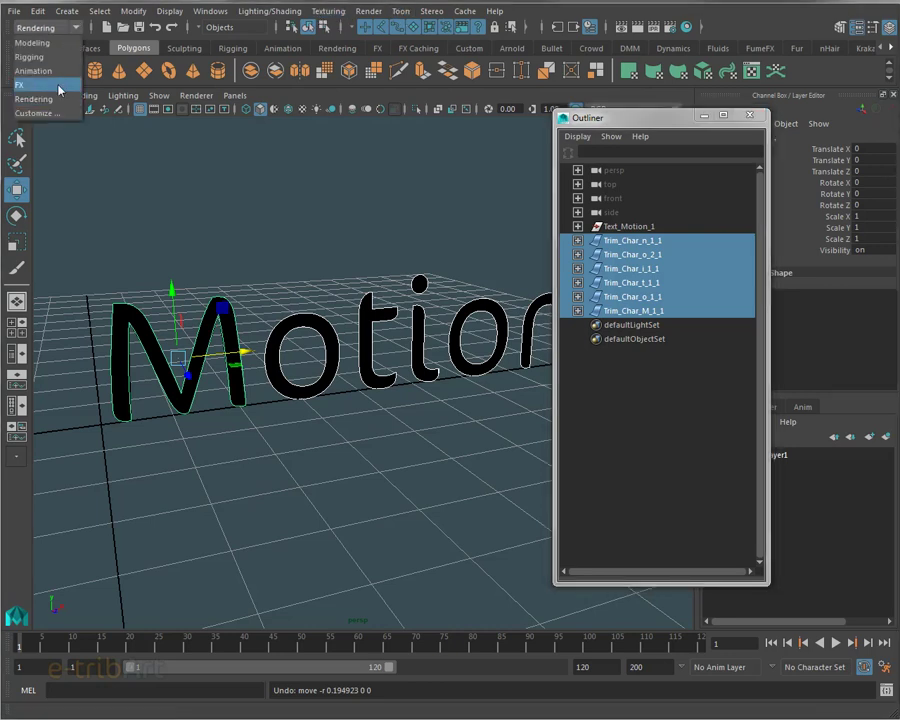
pyautogui.click(36, 43)
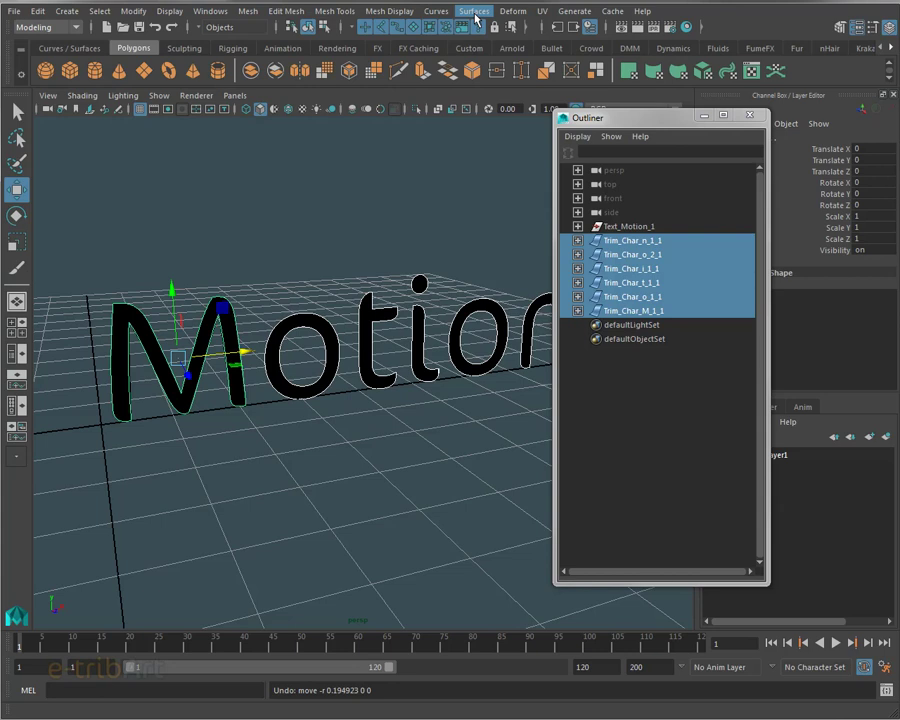
# Step: Reverse the surface direction of the letters so they display solid grey
pyautogui.click(474, 12)
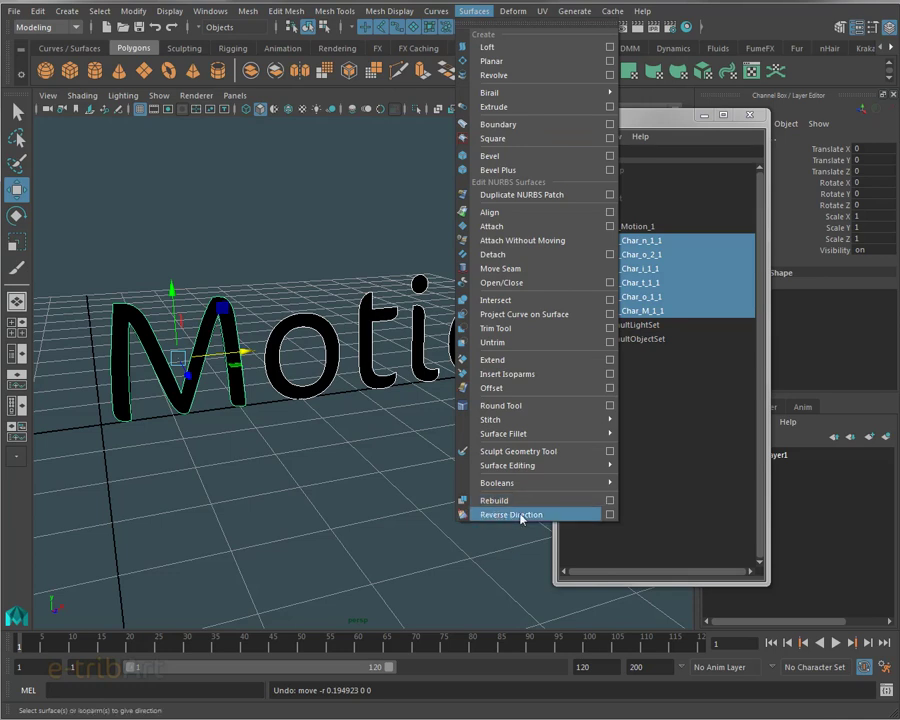
pyautogui.click(521, 515)
pyautogui.click(358, 220)
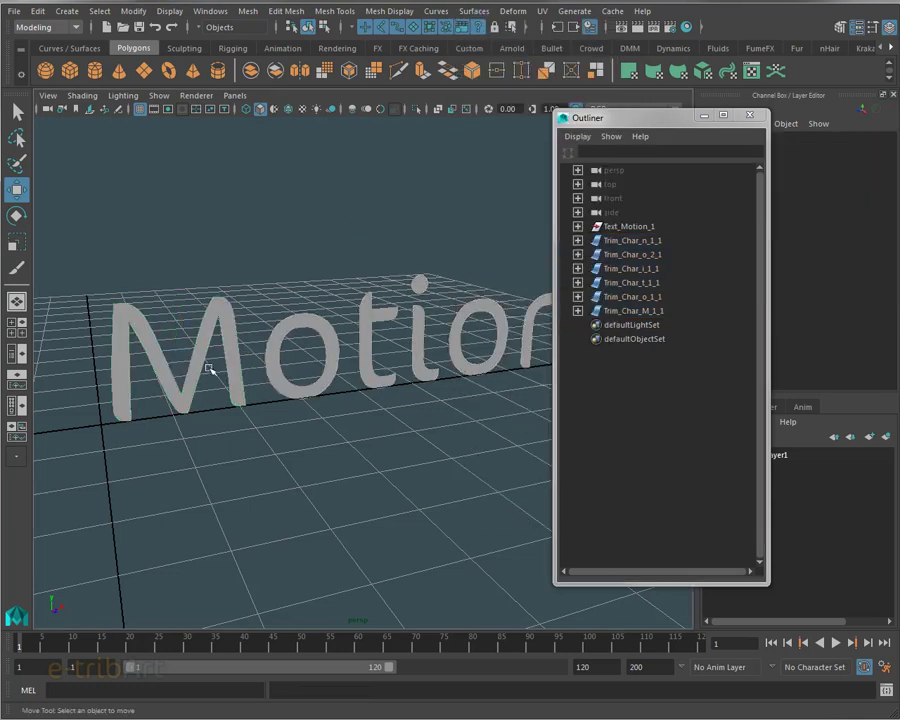
pyautogui.click(335, 335)
pyautogui.scroll(2, 355, 360)
pyautogui.moveTo(355, 360)
pyautogui.keyDown('alt'); pyautogui.mouseDown()
pyautogui.moveTo(338, 338)
pyautogui.moveTo(392, 331)
pyautogui.moveTo(342, 336)
pyautogui.mouseUp(); pyautogui.keyUp('alt')
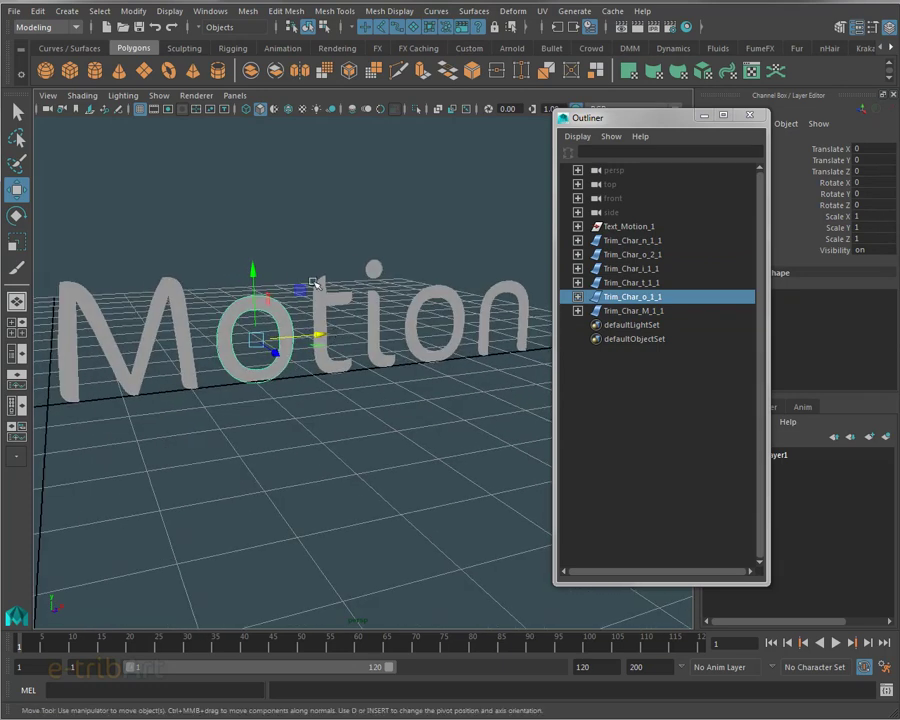
pyautogui.keyDown('alt'); pyautogui.moveTo(210, 326); pyautogui.dragTo(288, 333); pyautogui.keyUp('alt')
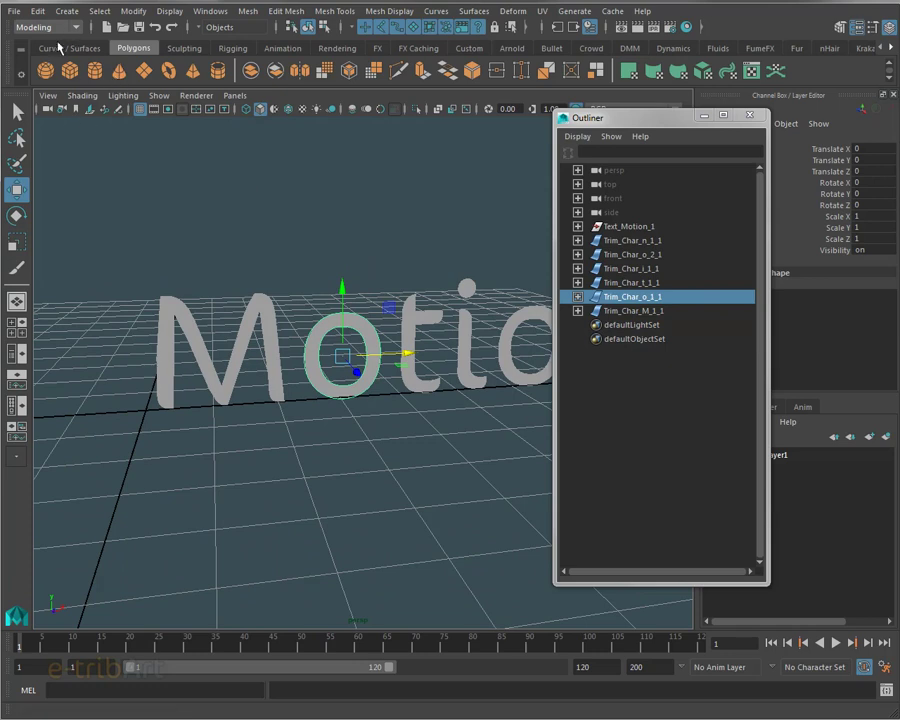
pyautogui.click(67, 11)
pyautogui.moveTo(110, 61)
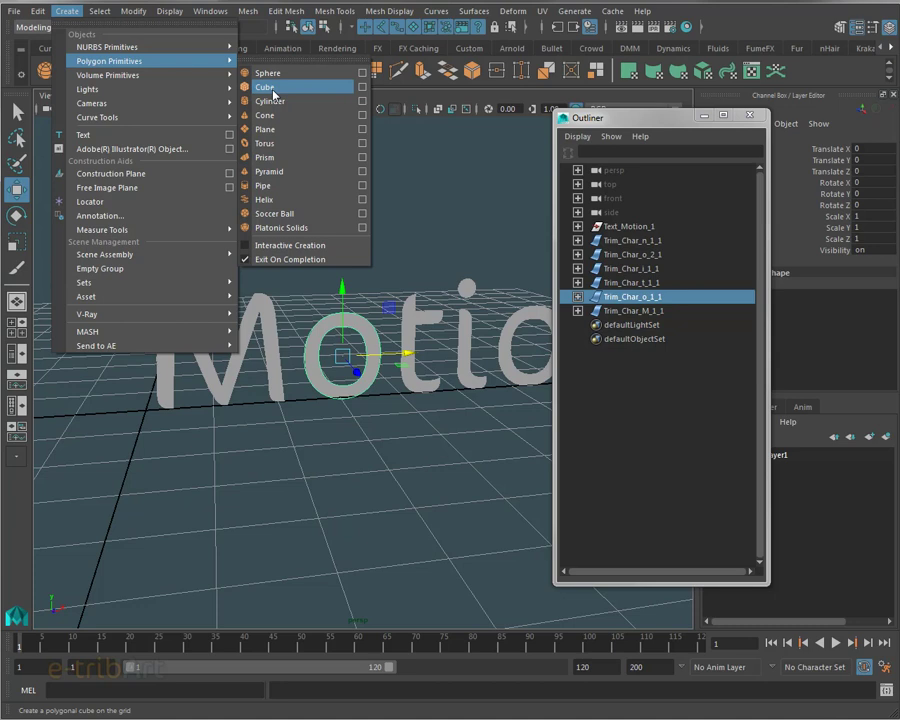
# Step: Create a polygon cube and scale it uniformly down to about 0.236
pyautogui.click(273, 92)
pyautogui.keyDown('alt'); pyautogui.moveTo(214, 402); pyautogui.dragTo(219, 433); pyautogui.keyUp('alt')
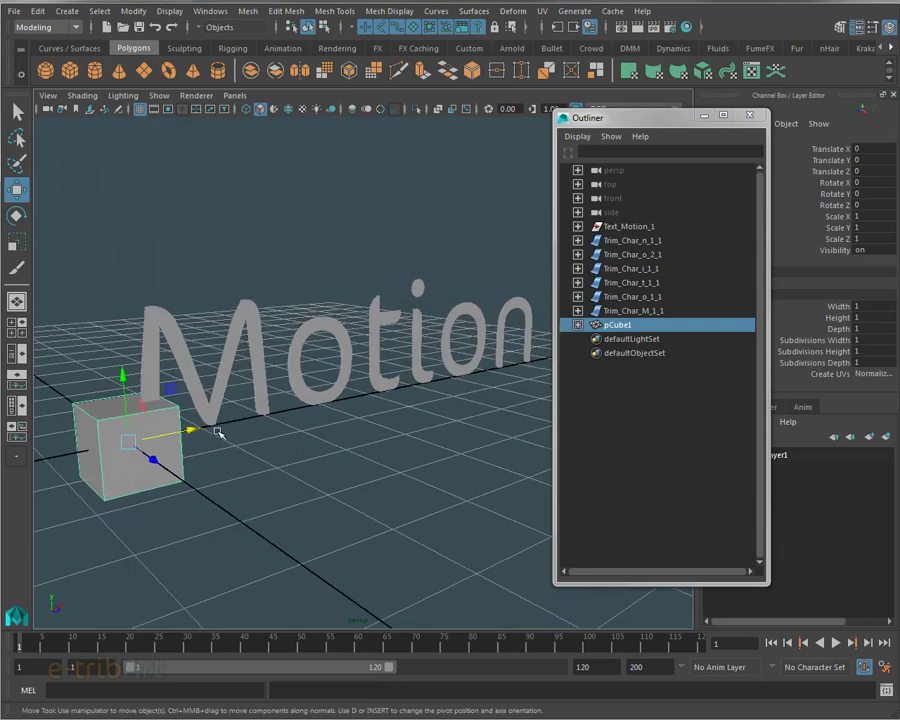
pyautogui.press('r')
pyautogui.moveTo(129, 441); pyautogui.dragTo(78, 466)
pyautogui.scroll(3, 206, 444)
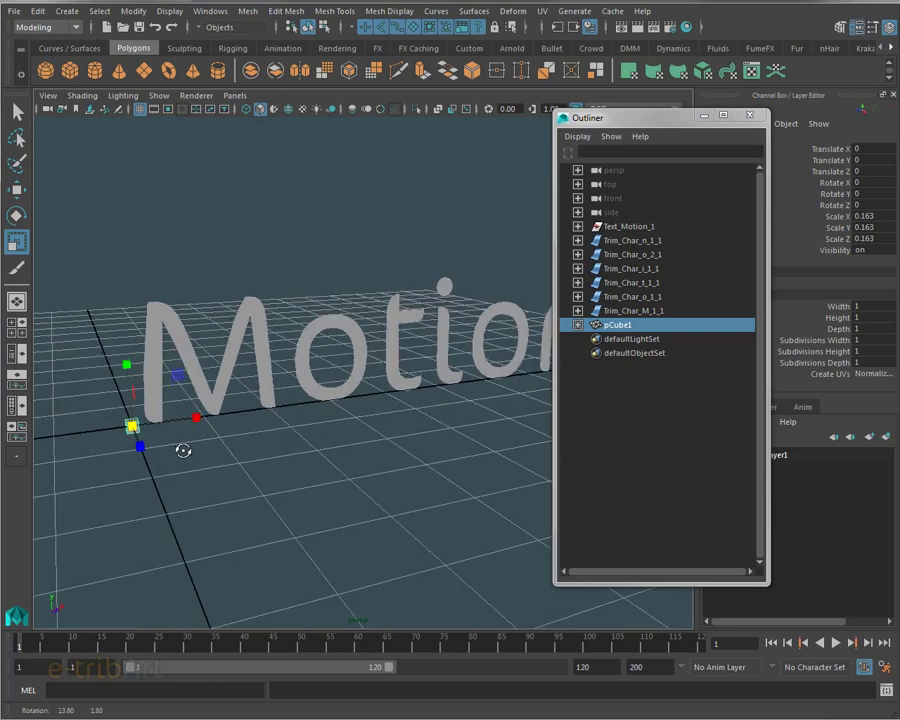
pyautogui.scroll(3, 180, 448)
pyautogui.scroll(2, 185, 450)
pyautogui.moveTo(187, 448)
pyautogui.keyDown('alt'); pyautogui.mouseDown()
pyautogui.moveTo(434, 364)
pyautogui.moveTo(333, 402)
pyautogui.moveTo(271, 413)
pyautogui.mouseUp(); pyautogui.keyUp('alt')
# Step: Shrink the cube further to a uniform scale of 0.097 and frame it
pyautogui.moveTo(186, 410); pyautogui.dragTo(168, 412)
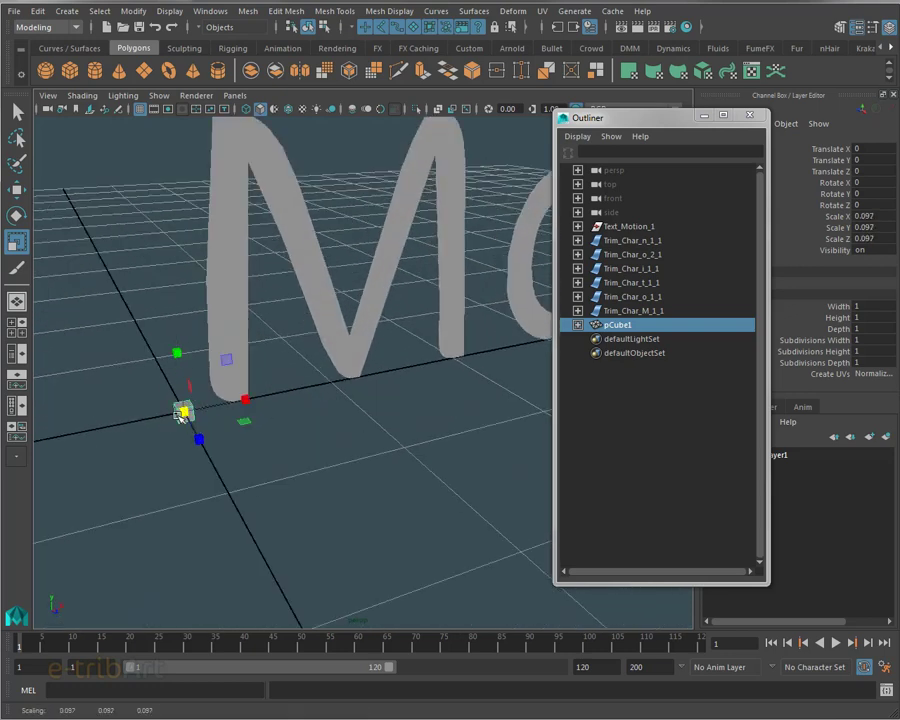
pyautogui.click(257, 438)
pyautogui.click(186, 412)
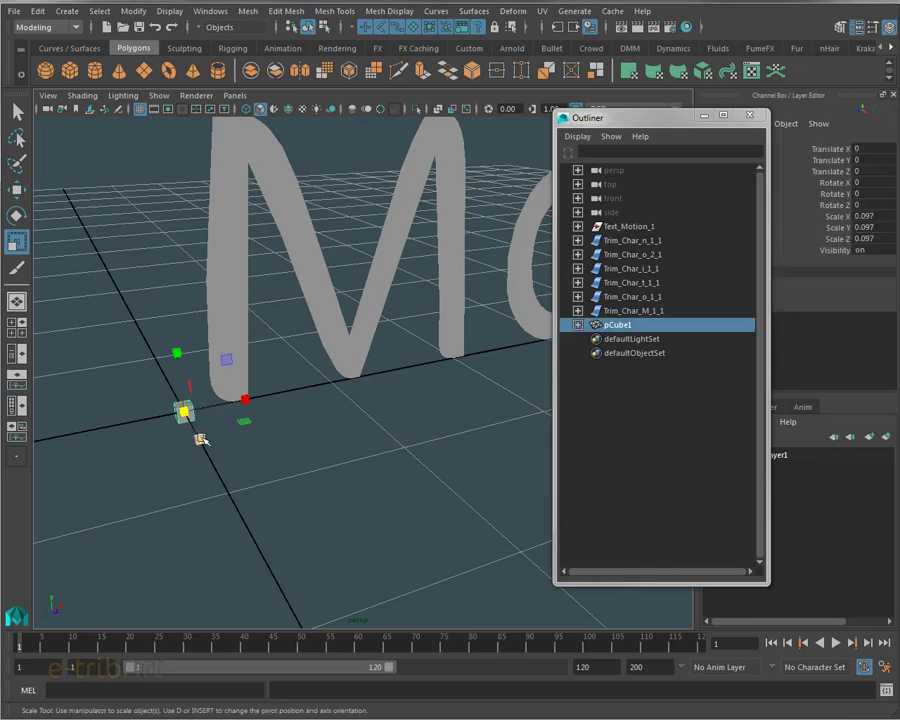
pyautogui.scroll(3, 200, 435)
pyautogui.moveTo(203, 435)
pyautogui.keyDown('alt'); pyautogui.mouseDown()
pyautogui.moveTo(337, 418)
pyautogui.moveTo(373, 400)
pyautogui.mouseUp(); pyautogui.keyUp('alt')
pyautogui.press('f')
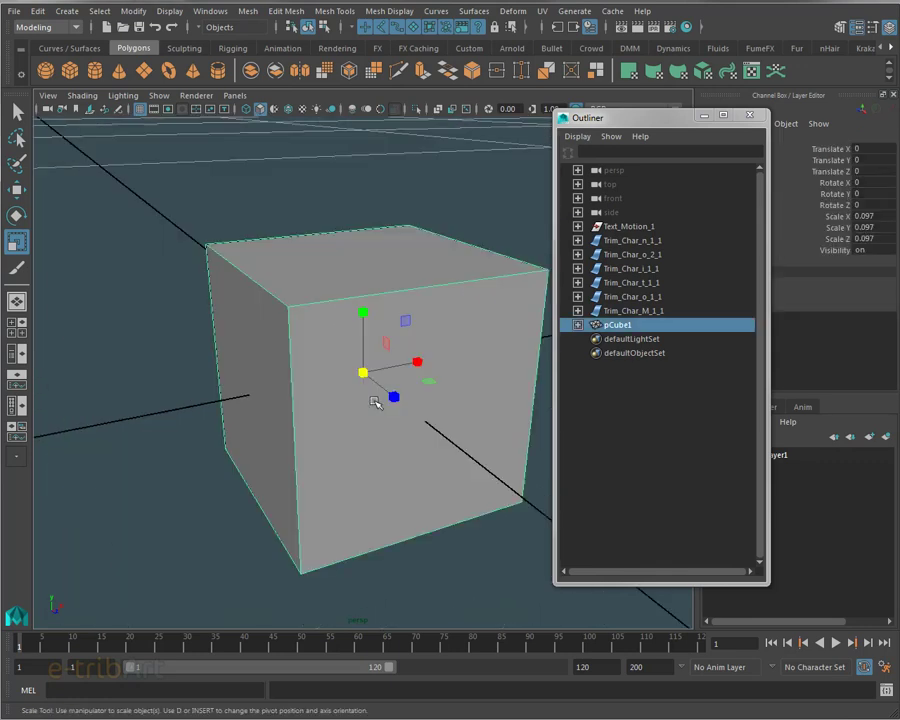
pyautogui.scroll(-3, 376, 388)
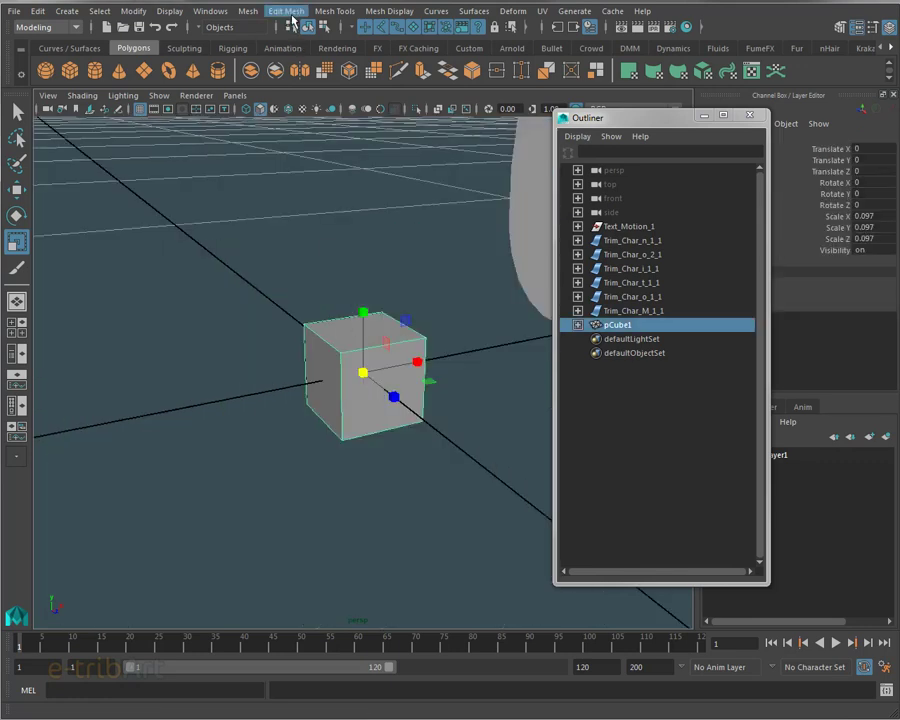
pyautogui.click(290, 13)
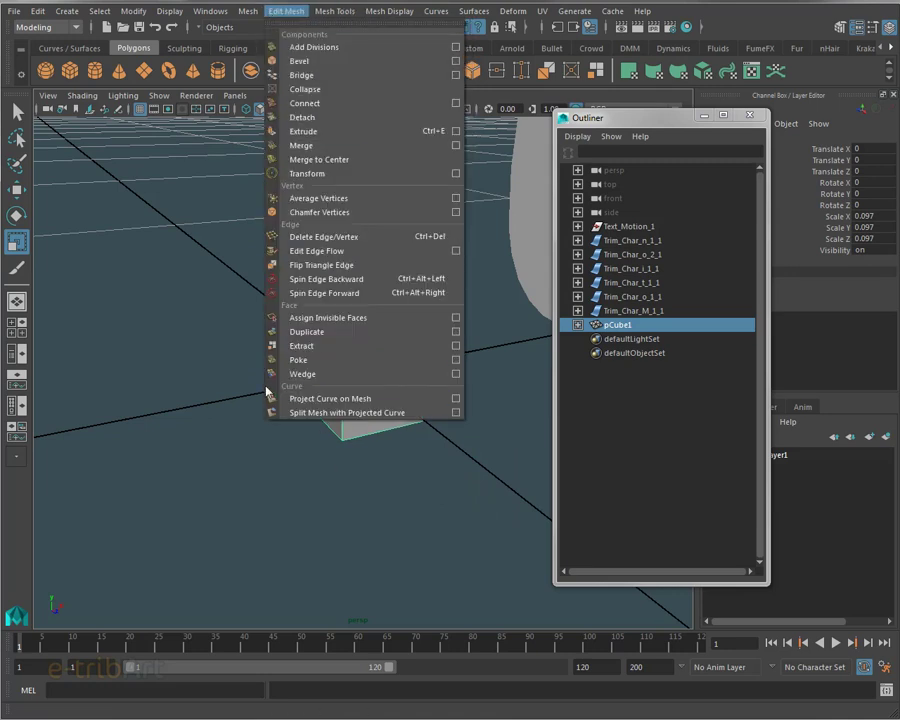
# Step: Bevel pCube1's edges with polyBevel1 Fraction set to 0.1
pyautogui.click(320, 61)
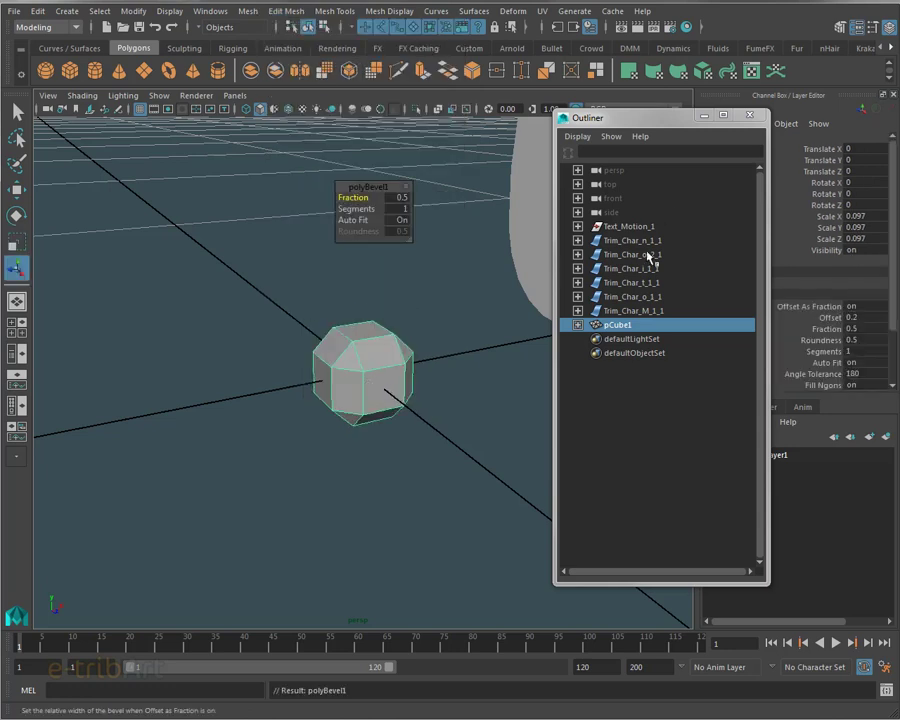
pyautogui.click(398, 197)
pyautogui.write('0.1')
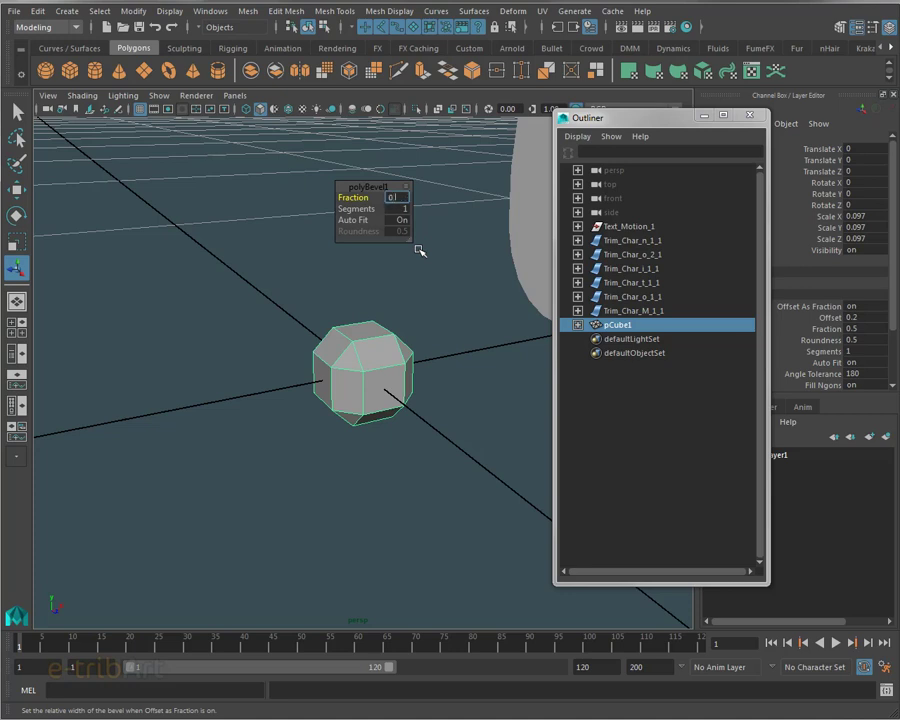
pyautogui.press('Return')
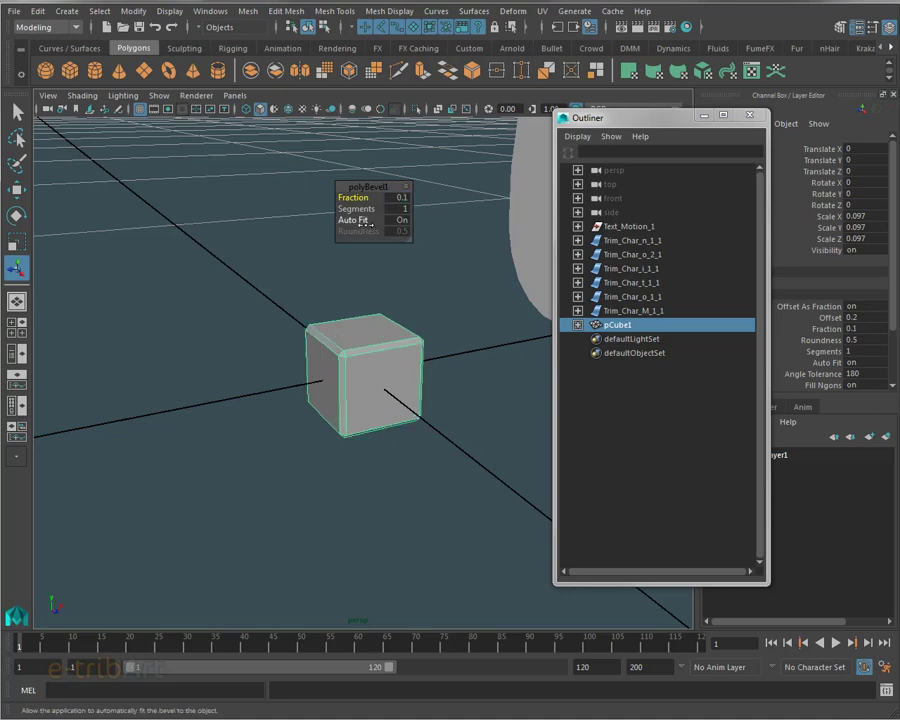
pyautogui.click(17, 112)
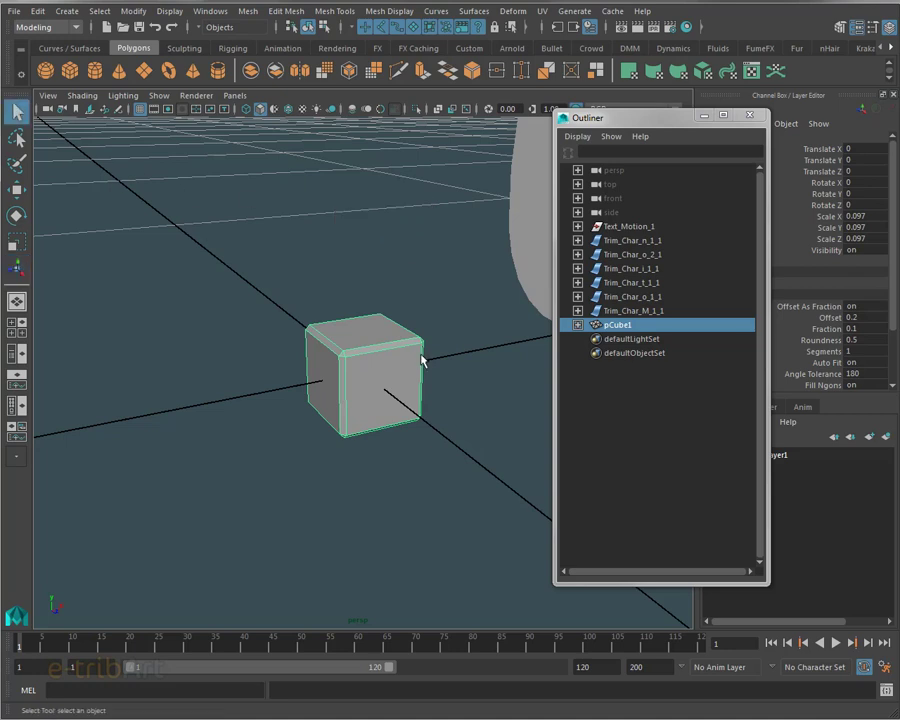
pyautogui.keyDown('alt'); pyautogui.moveTo(414, 354); pyautogui.dragTo(405, 360); pyautogui.keyUp('alt')
pyautogui.scroll(-3, 405, 360)
pyautogui.scroll(-3, 402, 388)
pyautogui.scroll(-2, 396, 392)
pyautogui.moveTo(402, 374)
pyautogui.keyDown('alt'); pyautogui.mouseDown(button='middle')
pyautogui.moveTo(270, 380)
pyautogui.moveTo(313, 403)
pyautogui.mouseUp(button='middle'); pyautogui.keyUp('alt')
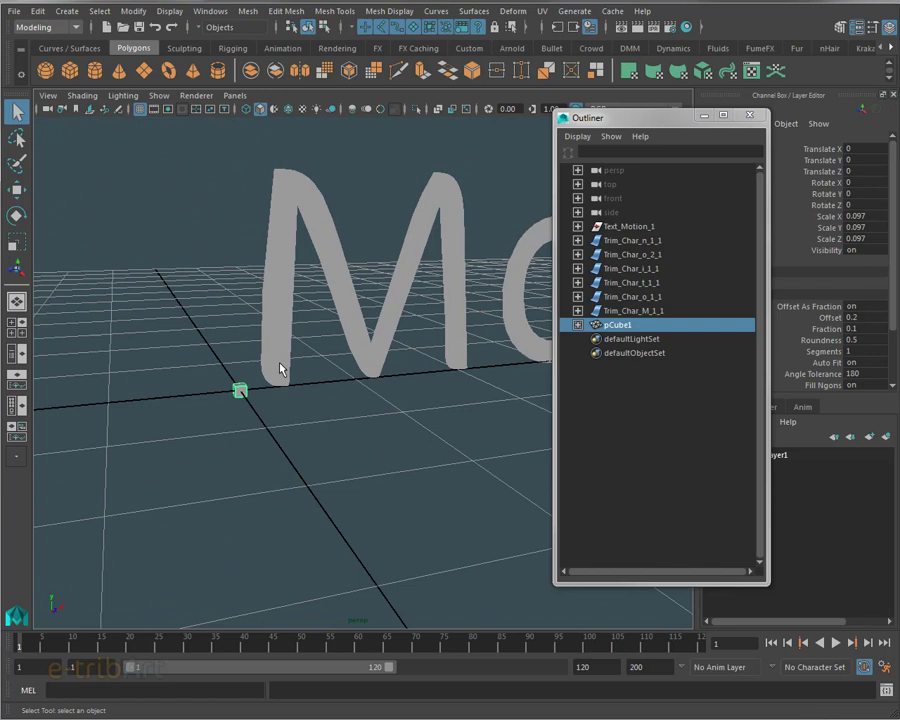
pyautogui.scroll(2, 278, 367)
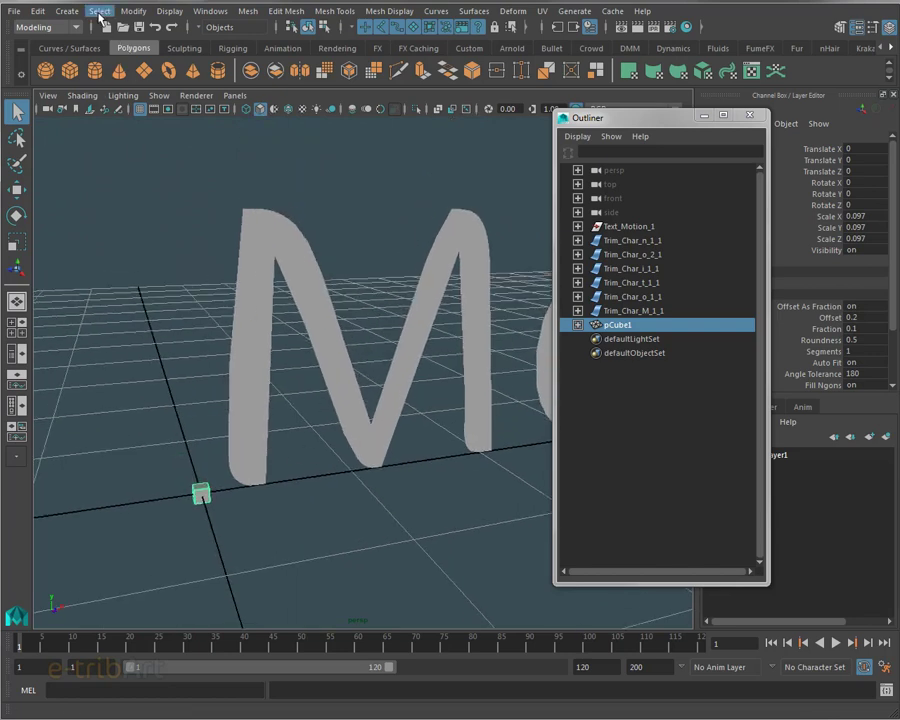
# Step: Start the Paint Scripts Tool and open its Geometry Paint Settings
pyautogui.click(99, 11)
pyautogui.click(105, 11)
pyautogui.click(133, 11)
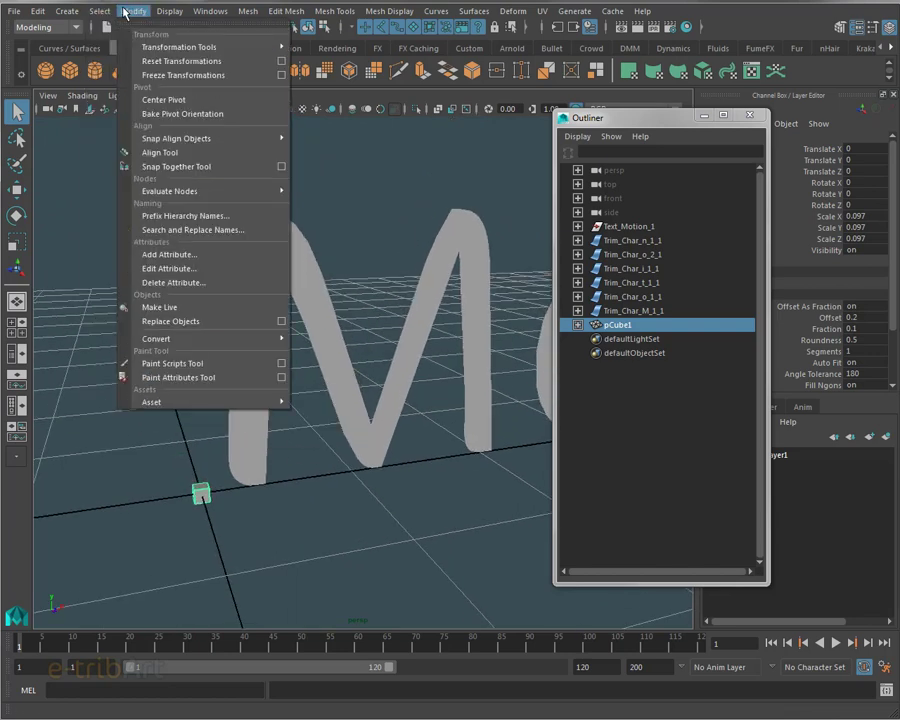
pyautogui.click(165, 363)
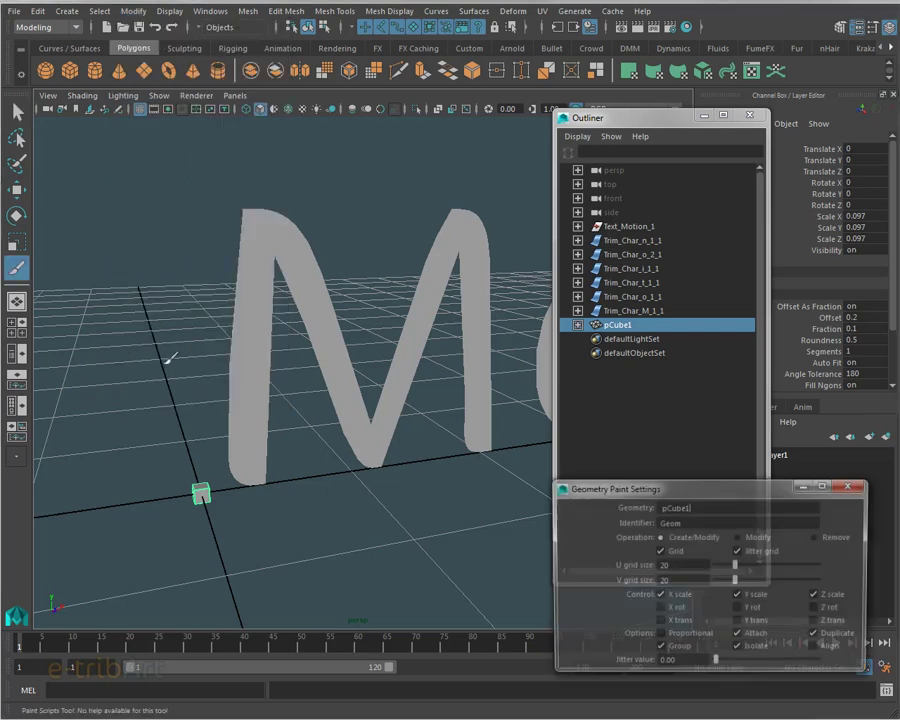
pyautogui.doubleClick(16, 268)
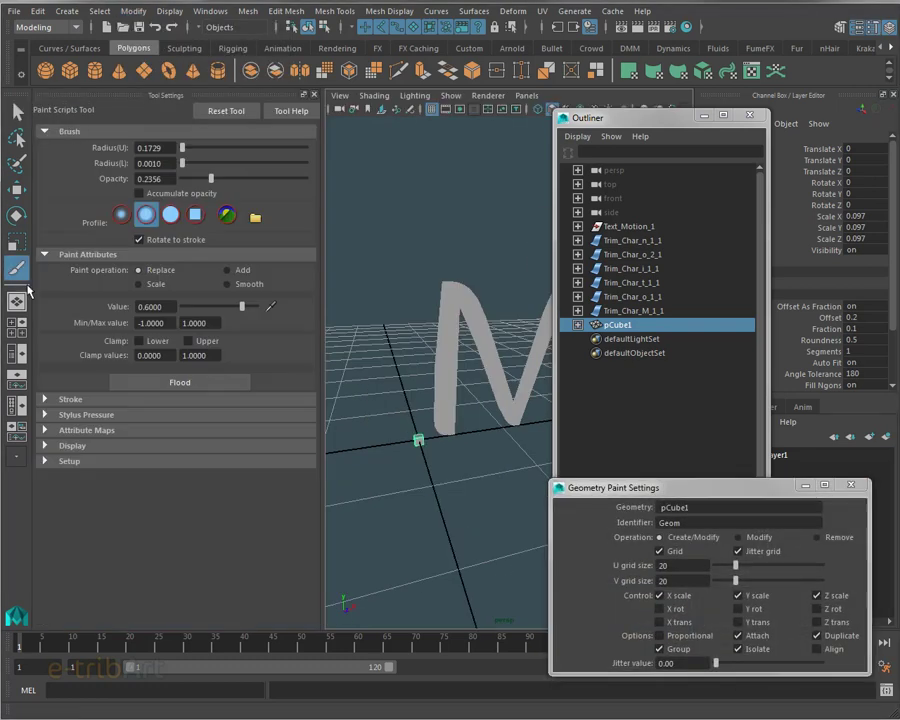
pyautogui.click(66, 462)
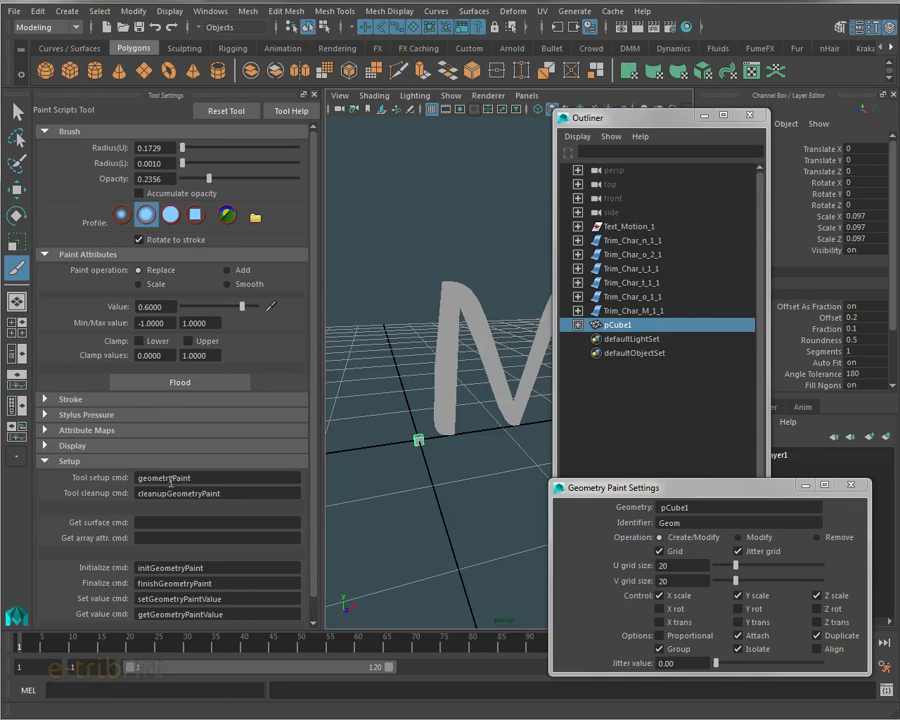
pyautogui.click(66, 461)
pyautogui.moveTo(640, 129); pyautogui.dragTo(899, 112)
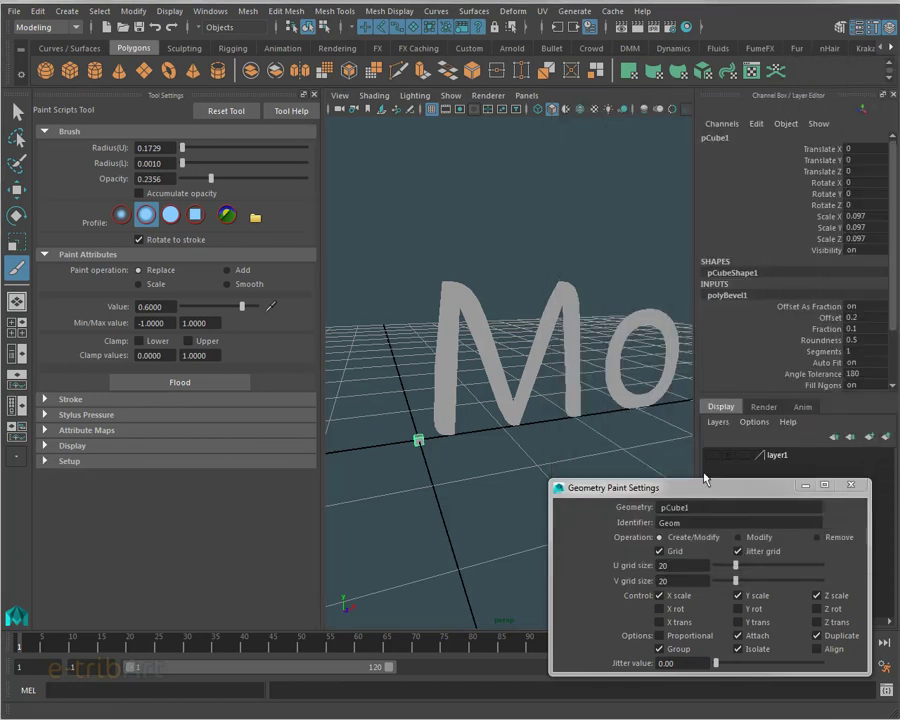
pyautogui.moveTo(678, 487); pyautogui.dragTo(602, 439)
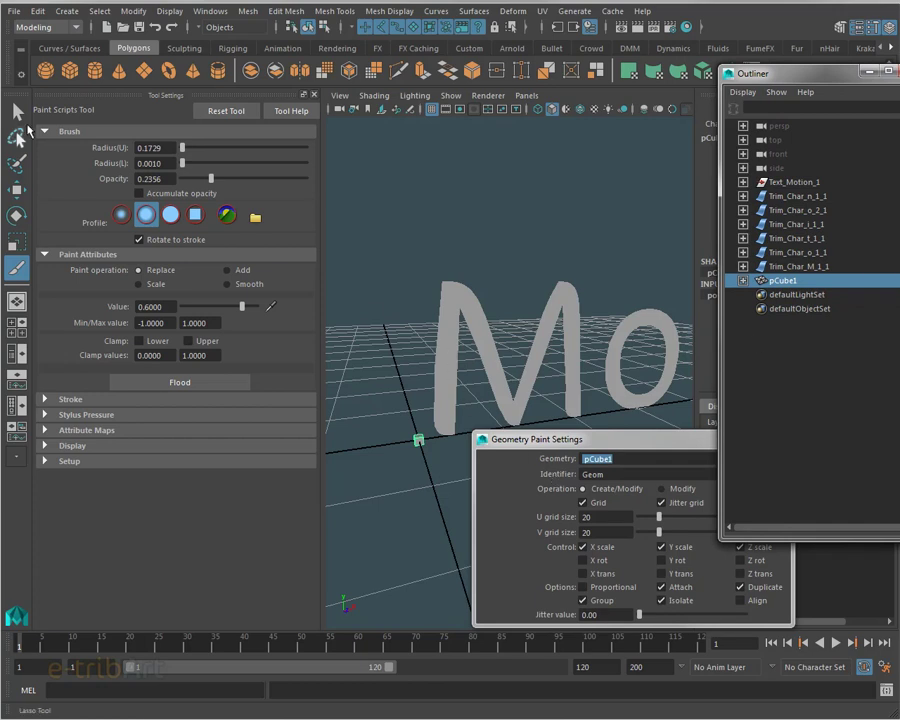
# Step: Select the letter M, close the Outliner and hide the Channel Box
pyautogui.click(16, 112)
pyautogui.click(449, 346)
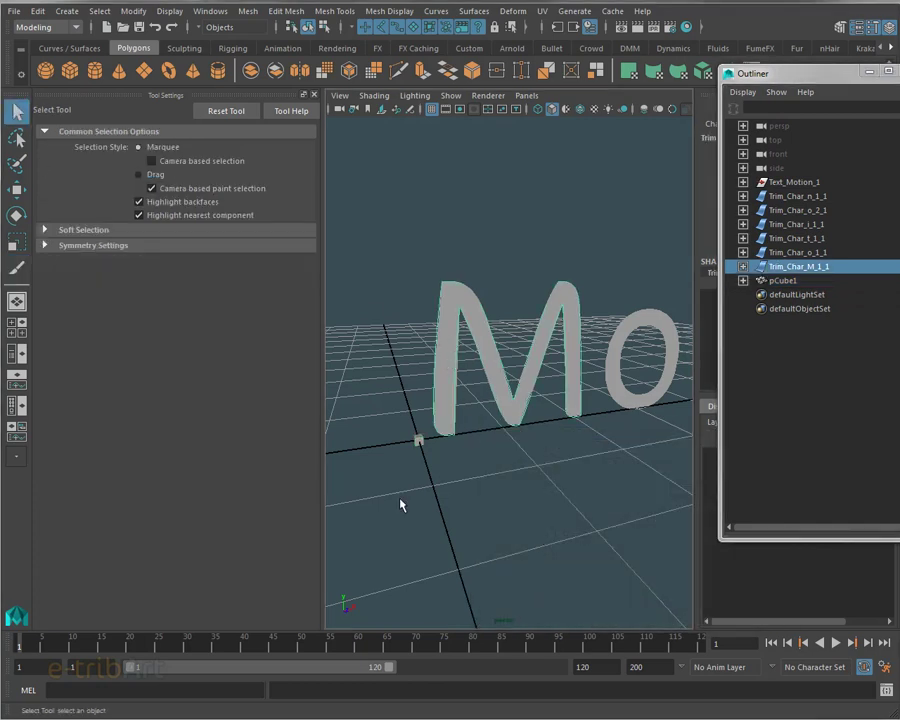
pyautogui.moveTo(543, 479)
pyautogui.keyDown('alt'); pyautogui.mouseDown()
pyautogui.moveTo(502, 452)
pyautogui.moveTo(546, 474)
pyautogui.mouseUp(); pyautogui.keyUp('alt')
pyautogui.scroll(5, 514, 460)
pyautogui.scroll(3, 514, 460)
pyautogui.scroll(-2, 519, 471)
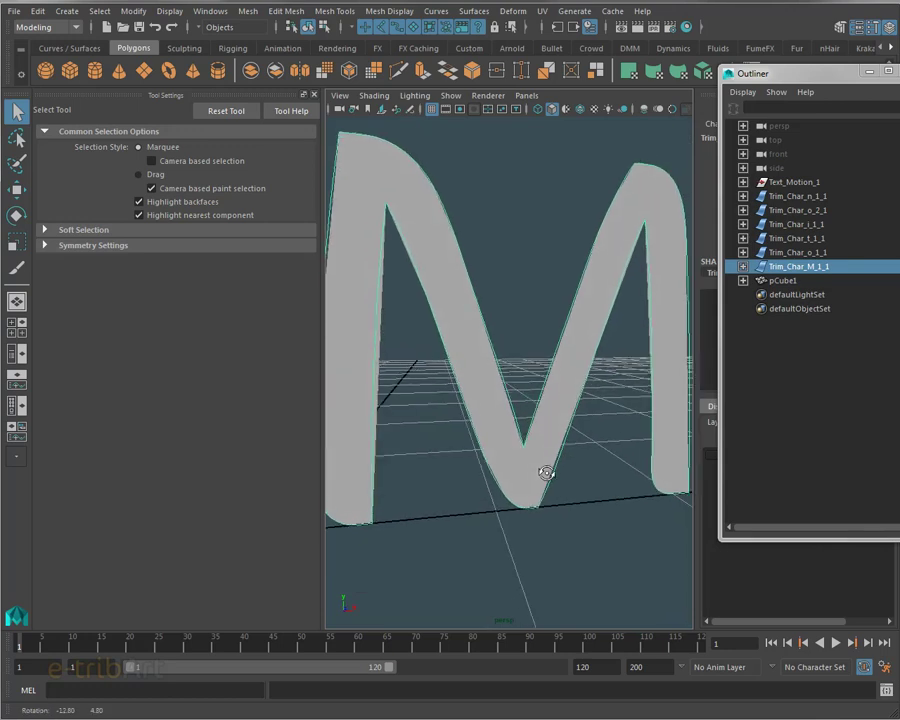
pyautogui.click(888, 71)
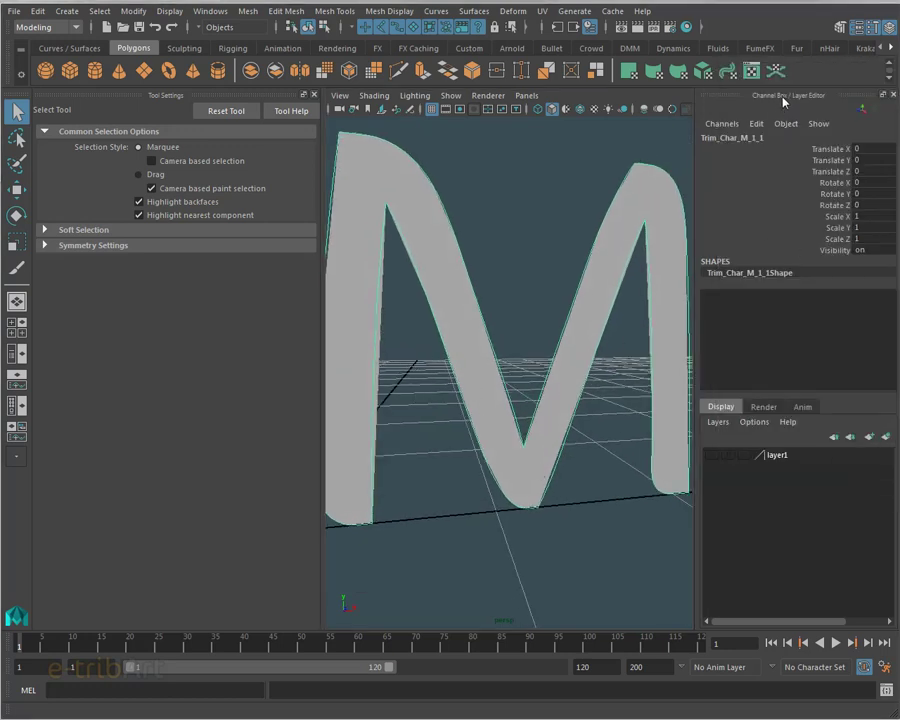
pyautogui.click(782, 97)
pyautogui.scroll(-2, 527, 390)
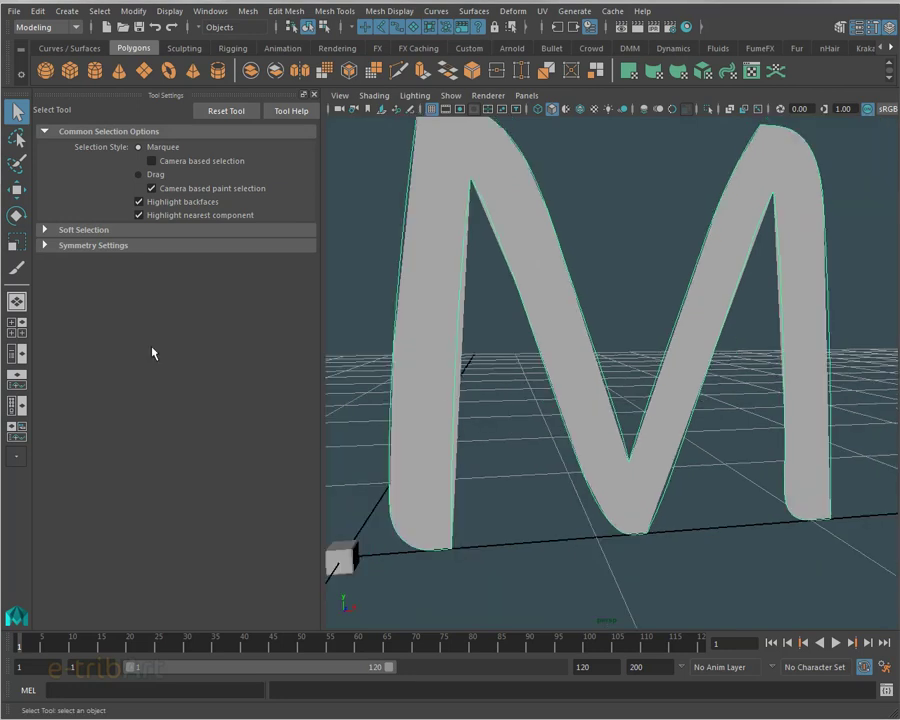
pyautogui.click(16, 268)
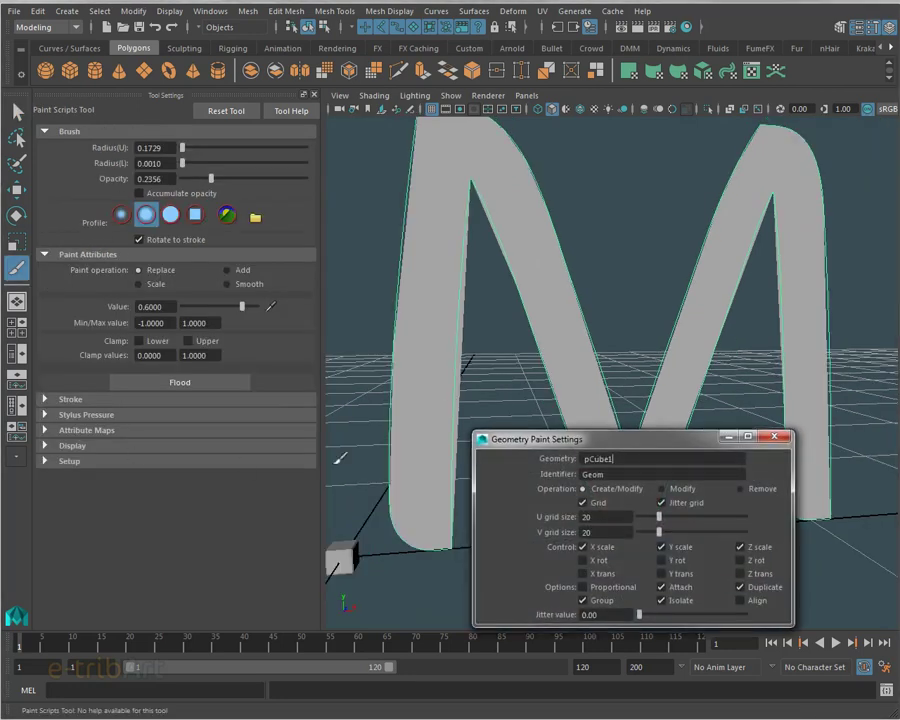
# Step: Set U and V grid size to 30 and shrink the brush radius to 0.1595
pyautogui.moveTo(530, 441)
pyautogui.mouseDown()
pyautogui.moveTo(58, 466)
pyautogui.moveTo(67, 476)
pyautogui.mouseUp()
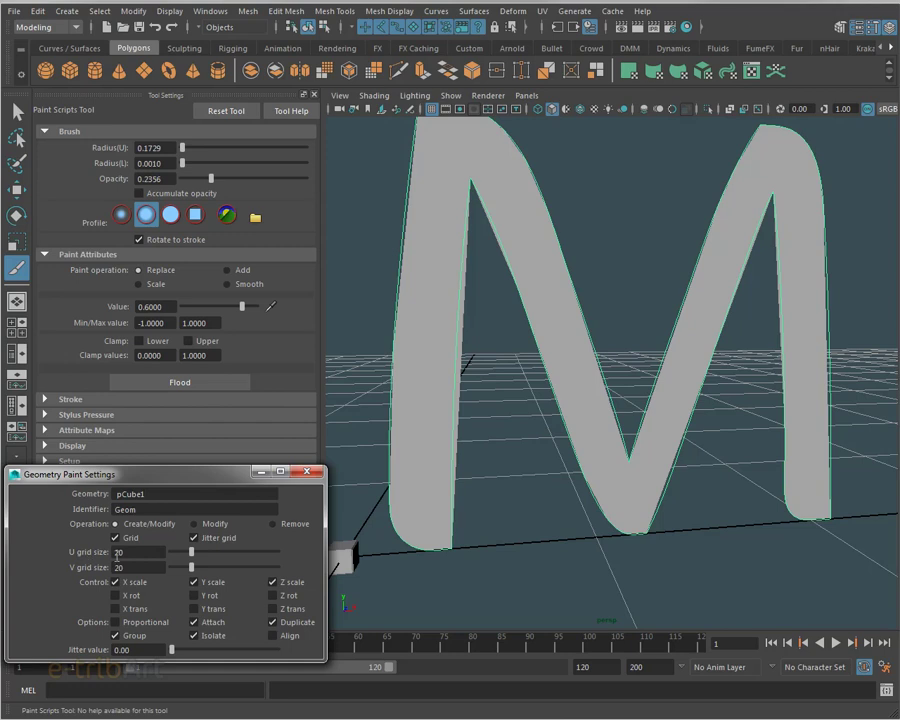
pyautogui.write('30')
pyautogui.press('Tab')
pyautogui.press('Return')
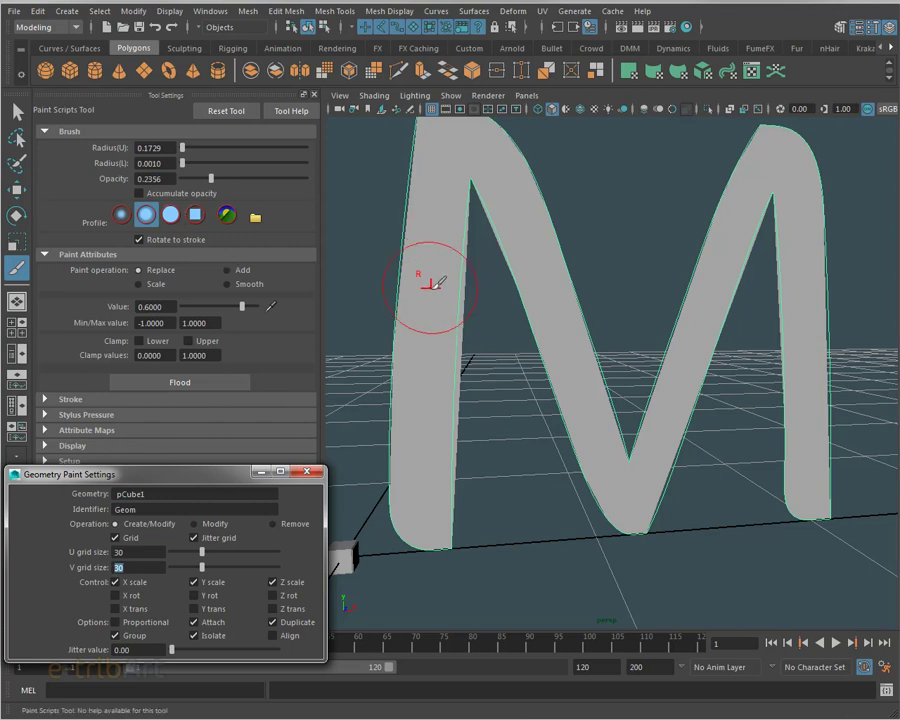
pyautogui.moveTo(437, 283); pyautogui.dragTo(437, 321)
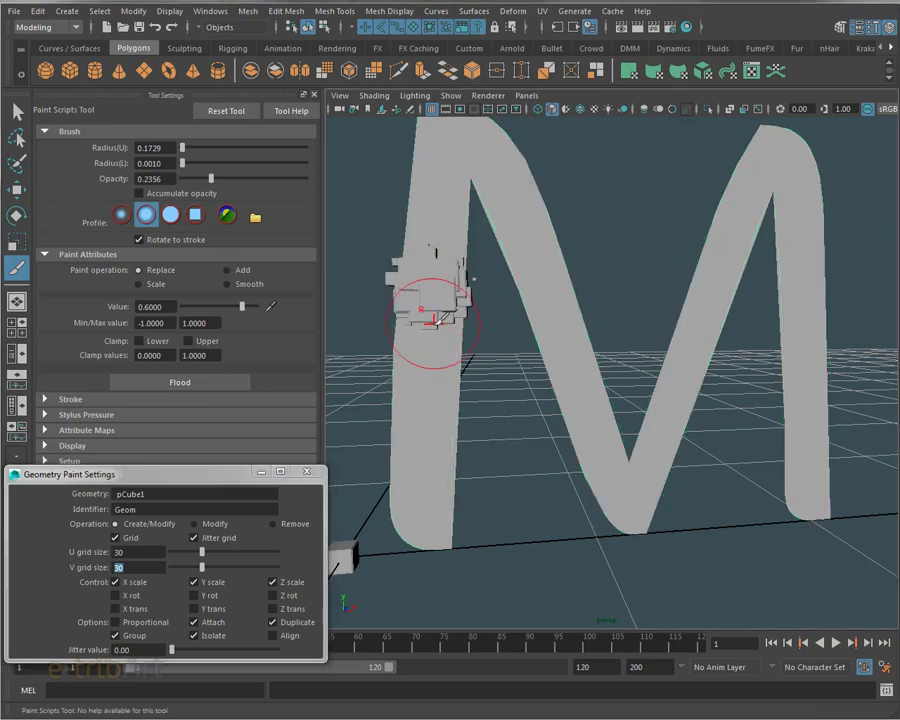
pyautogui.hotkey('ctrl', 'z')
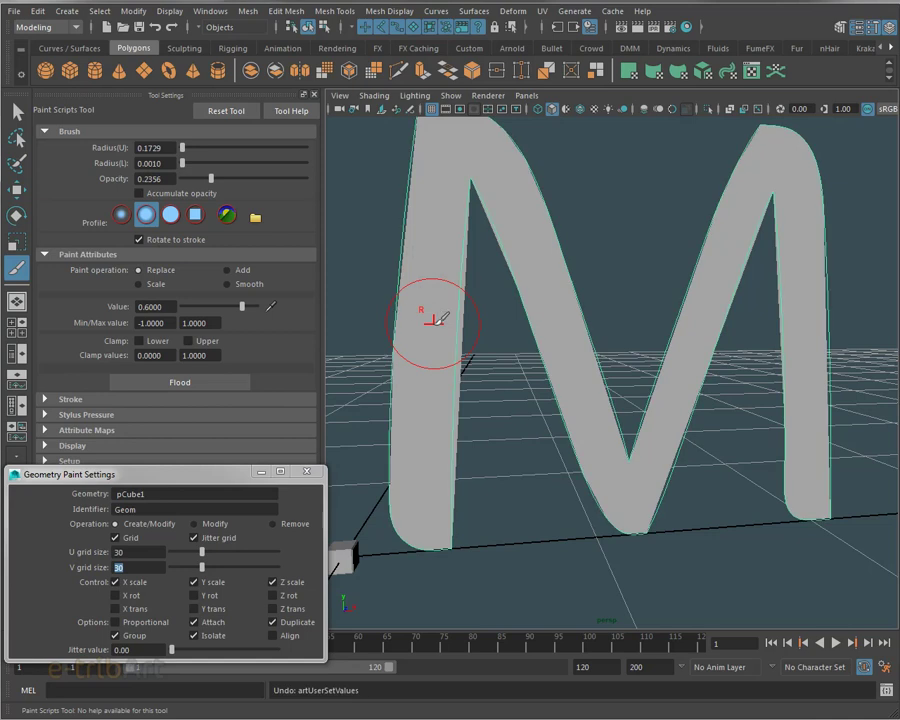
pyautogui.moveTo(432, 320); pyautogui.dragTo(430, 321)
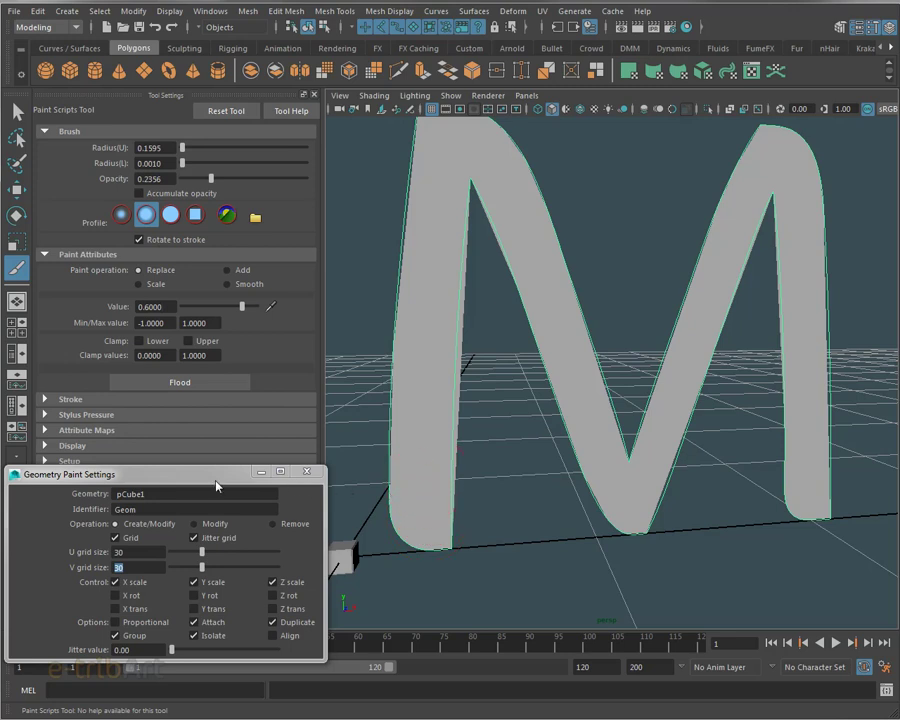
# Step: Set jitter to 0.25, paint a test column of cubes up the M, then undo it
pyautogui.moveTo(213, 490); pyautogui.dragTo(220, 422)
pyautogui.moveTo(161, 585); pyautogui.dragTo(103, 580)
pyautogui.write('1')
pyautogui.press('Return')
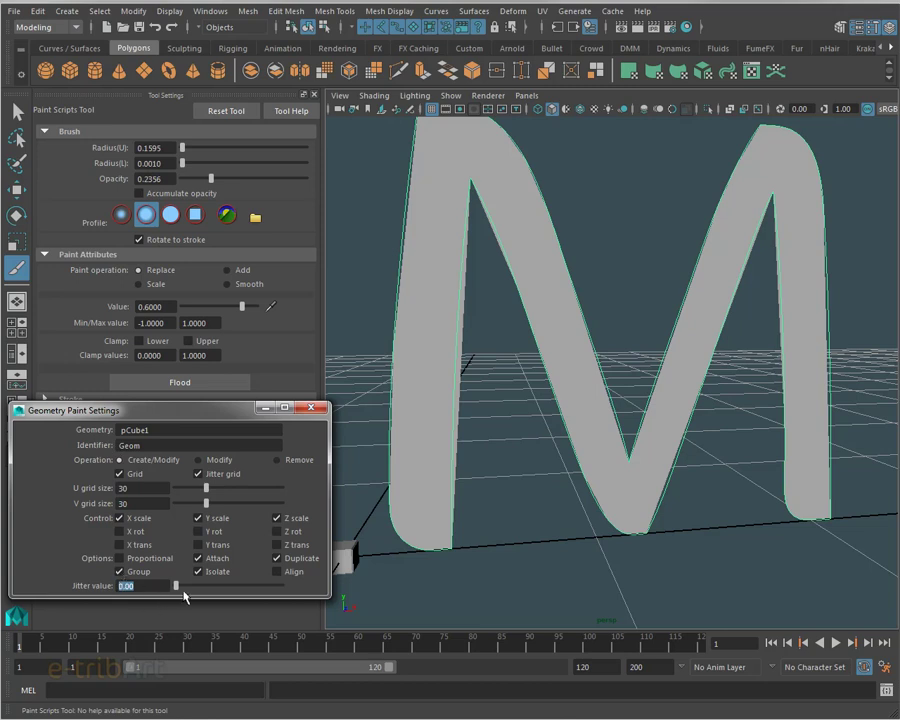
pyautogui.moveTo(183, 589); pyautogui.dragTo(201, 591)
pyautogui.moveTo(203, 420); pyautogui.dragTo(200, 525)
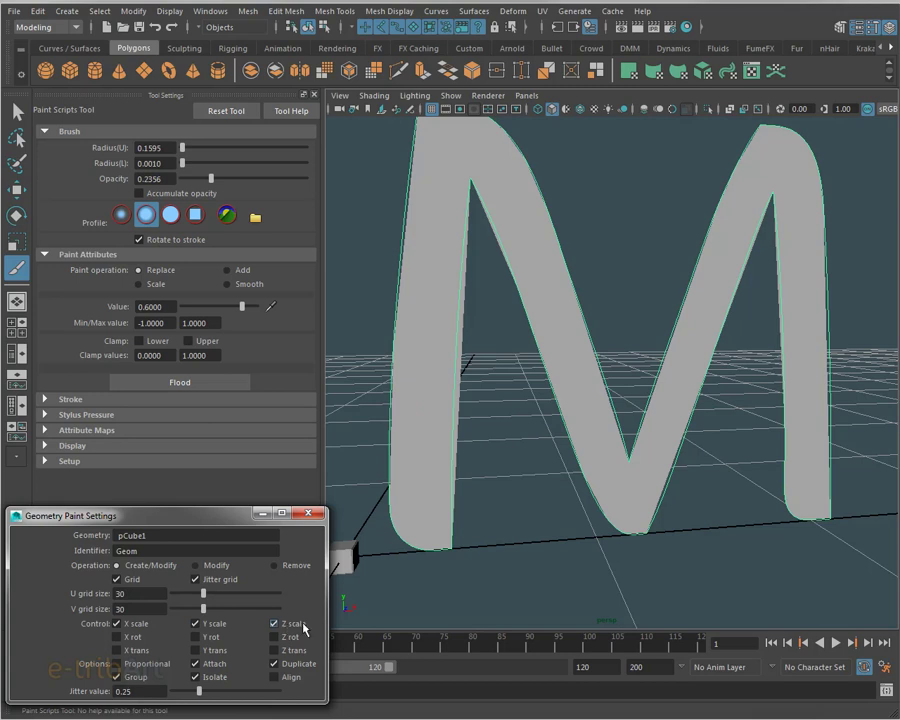
pyautogui.moveTo(418, 512)
pyautogui.mouseDown()
pyautogui.moveTo(437, 331)
pyautogui.moveTo(430, 125)
pyautogui.mouseUp()
pyautogui.moveTo(430, 448)
pyautogui.keyDown('alt'); pyautogui.mouseDown()
pyautogui.moveTo(496, 500)
pyautogui.moveTo(418, 491)
pyautogui.moveTo(412, 442)
pyautogui.mouseUp(); pyautogui.keyUp('alt')
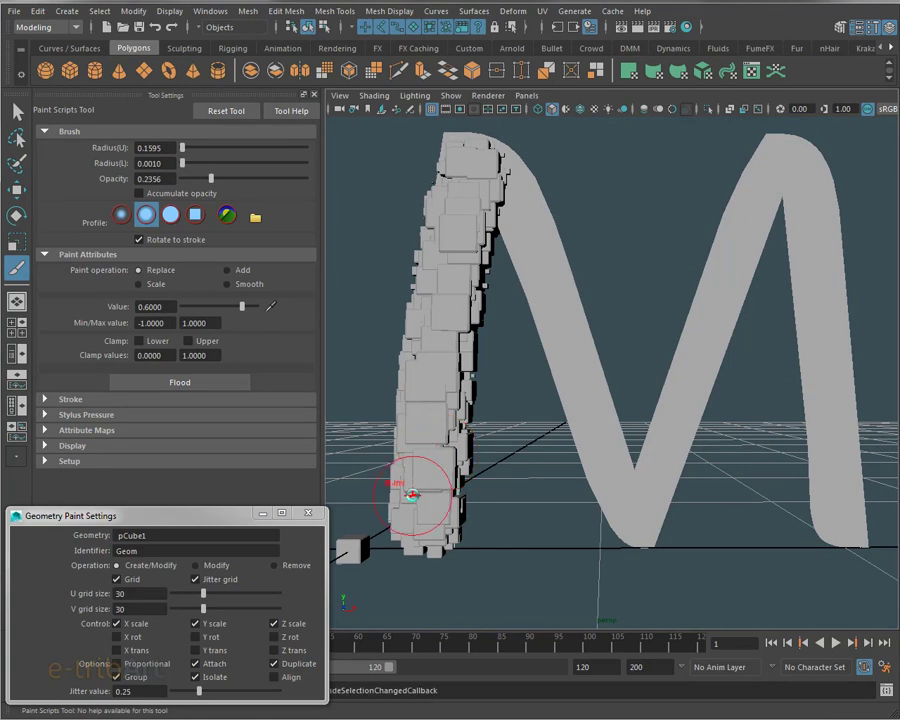
pyautogui.hotkey('ctrl', 'z')
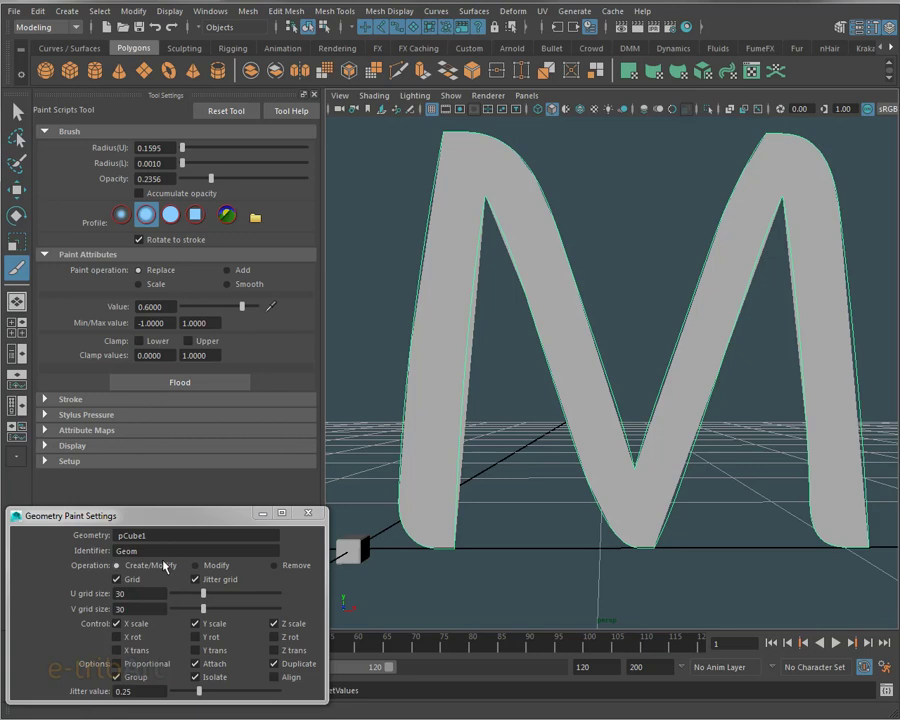
# Step: Set the paint grid's U and V size to 20
pyautogui.doubleClick(122, 593)
pyautogui.write('20')
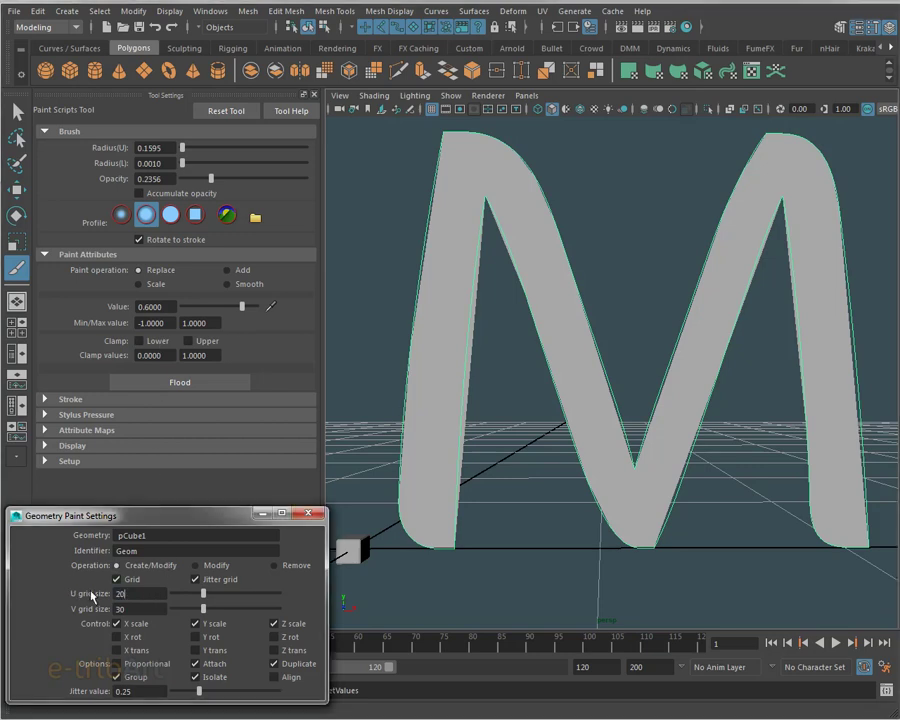
pyautogui.press('Tab')
pyautogui.write('20')
pyautogui.press('Return')
# Step: Test a stroke up the M's left leg, undo it, and set the paint value to 0.8
pyautogui.moveTo(427, 518); pyautogui.dragTo(467, 152)
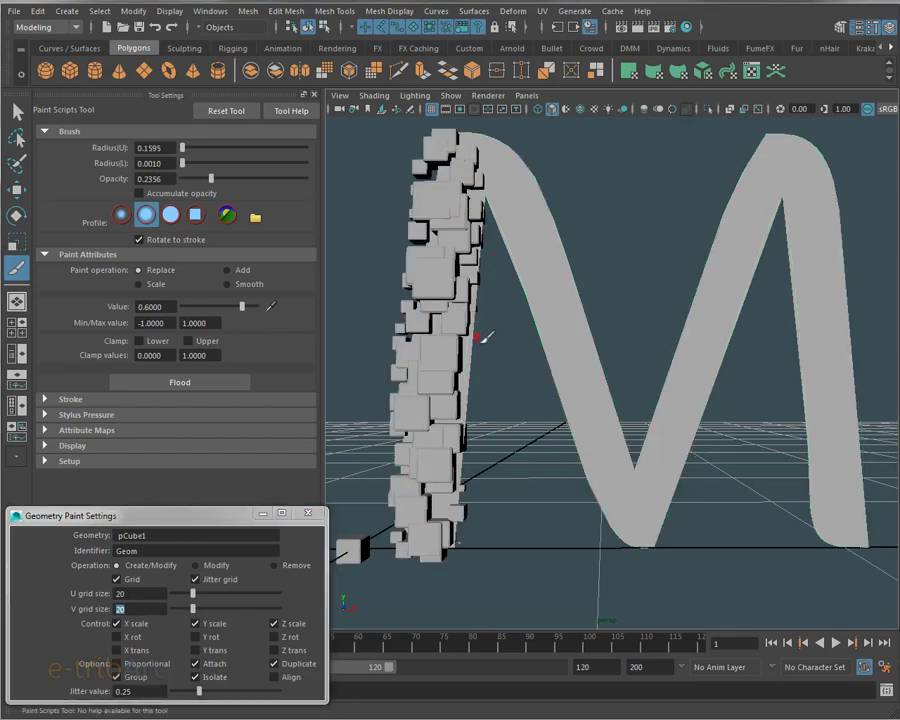
pyautogui.keyDown('alt'); pyautogui.moveTo(482, 337); pyautogui.dragTo(514, 353); pyautogui.keyUp('alt')
pyautogui.hotkey('ctrl', 'z')
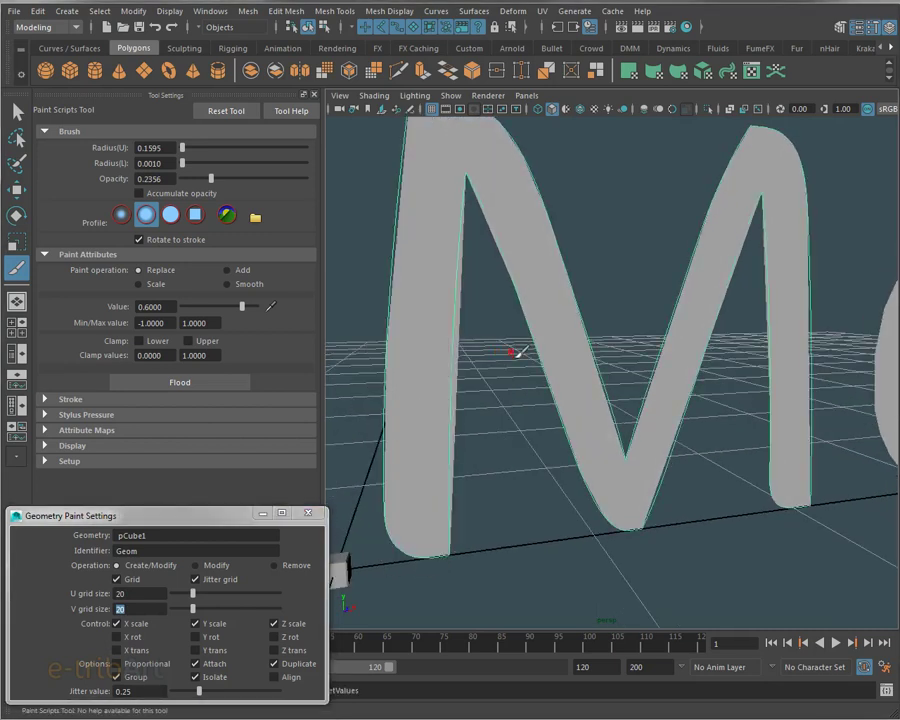
pyautogui.moveTo(176, 311); pyautogui.dragTo(125, 307)
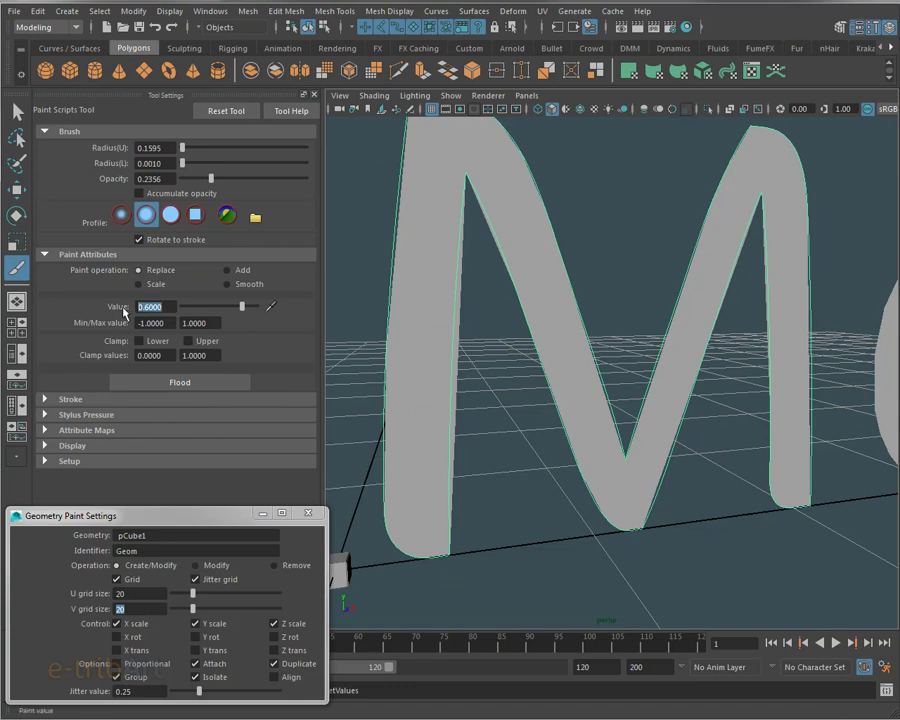
pyautogui.write('0')
pyautogui.press('Return')
# Step: Paint jittered cubes along all the M's strokes and view the whole letter
pyautogui.moveTo(418, 548)
pyautogui.mouseDown()
pyautogui.moveTo(422, 353)
pyautogui.moveTo(446, 203)
pyautogui.moveTo(470, 130)
pyautogui.moveTo(617, 482)
pyautogui.moveTo(765, 140)
pyautogui.moveTo(805, 260)
pyautogui.moveTo(797, 490)
pyautogui.mouseUp()
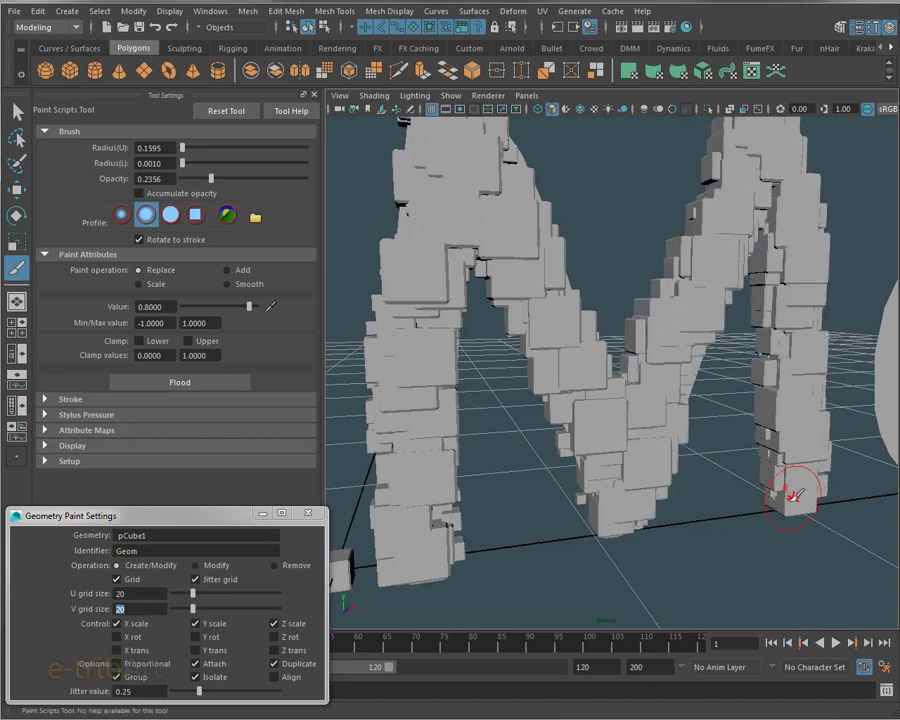
pyautogui.keyDown('alt'); pyautogui.moveTo(797, 490); pyautogui.dragTo(680, 466, button='right'); pyautogui.keyUp('alt')
pyautogui.moveTo(680, 466)
pyautogui.keyDown('alt'); pyautogui.mouseDown()
pyautogui.moveTo(677, 488)
pyautogui.moveTo(653, 484)
pyautogui.moveTo(683, 480)
pyautogui.moveTo(619, 468)
pyautogui.moveTo(625, 484)
pyautogui.mouseUp(); pyautogui.keyUp('alt')
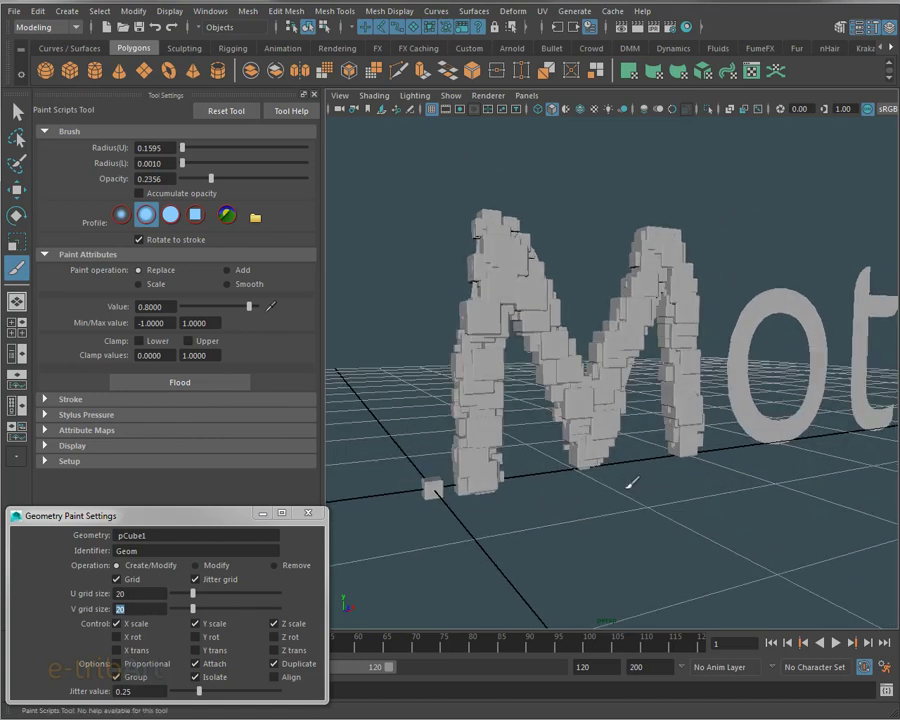
# Step: Switch to selection and expand the M's painted cube group in the Outliner
pyautogui.click(17, 111)
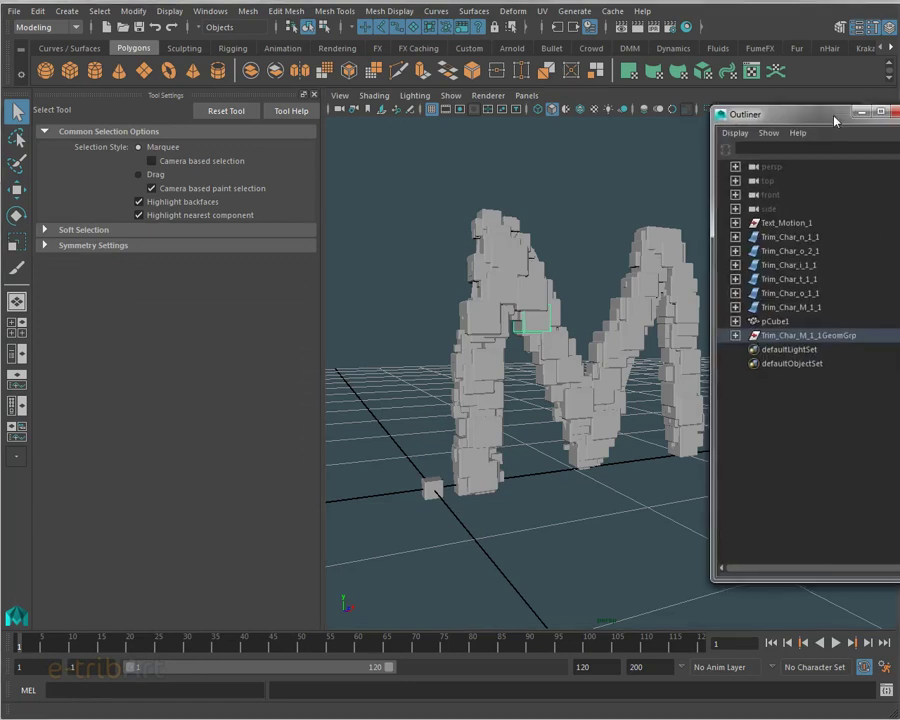
pyautogui.moveTo(838, 118); pyautogui.dragTo(840, 108)
pyautogui.click(738, 323)
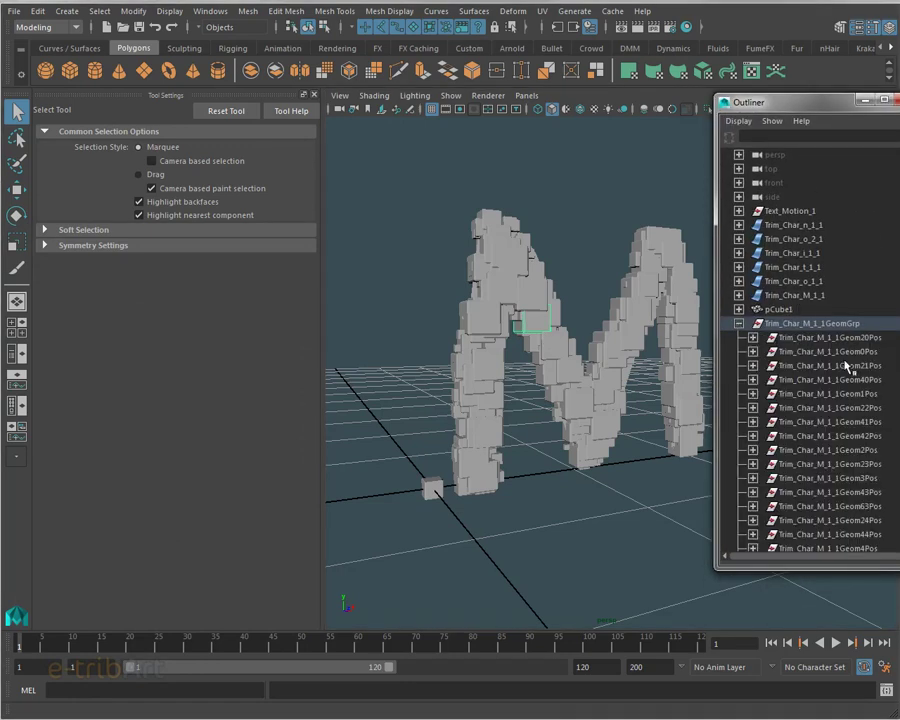
pyautogui.scroll(-5, 840, 300)
pyautogui.scroll(3, 840, 250)
pyautogui.click(845, 197)
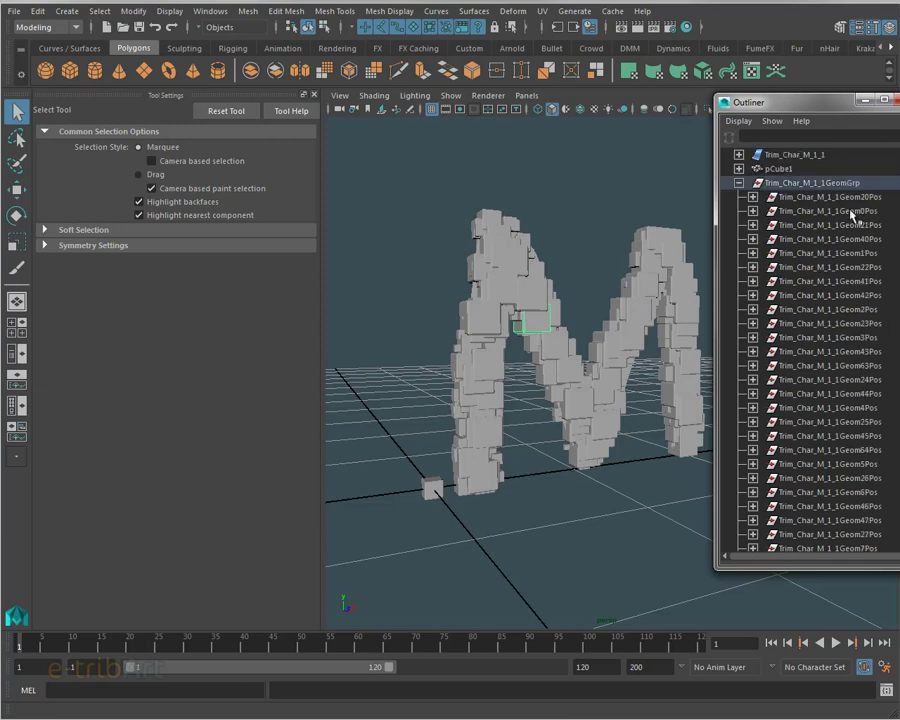
pyautogui.click(535, 308)
pyautogui.click(506, 288)
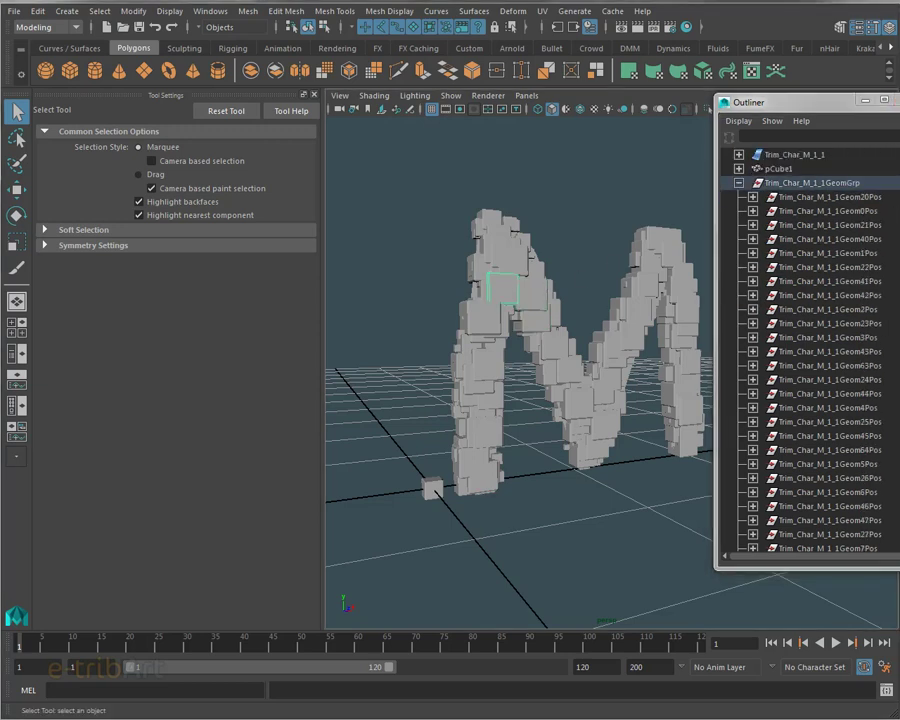
pyautogui.scroll(2, 597, 345)
pyautogui.scroll(1, 549, 354)
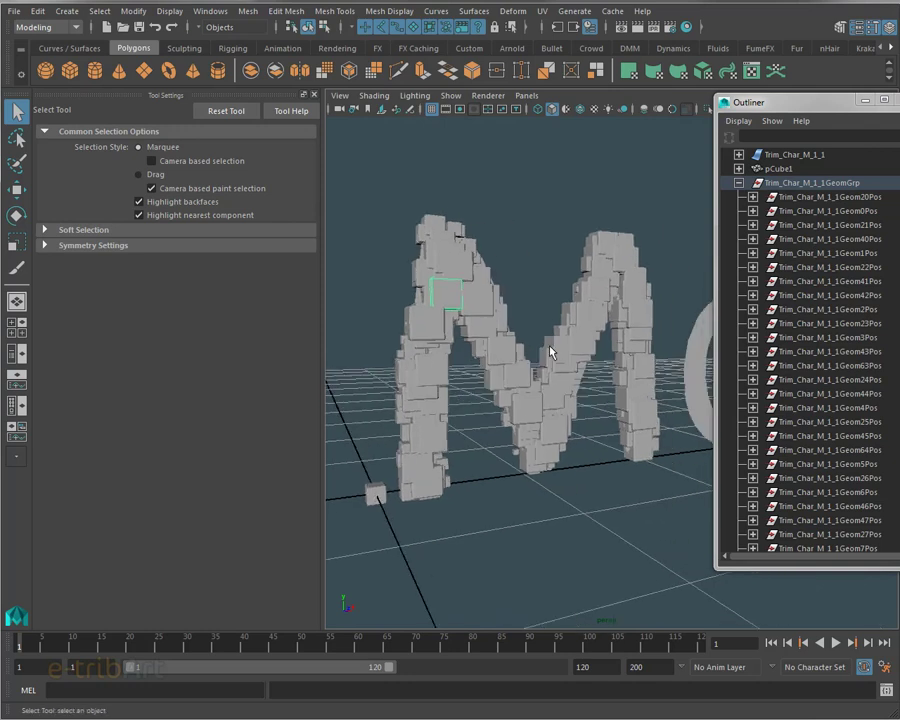
pyautogui.scroll(2, 549, 352)
pyautogui.keyDown('alt'); pyautogui.moveTo(584, 320); pyautogui.dragTo(619, 311); pyautogui.keyUp('alt')
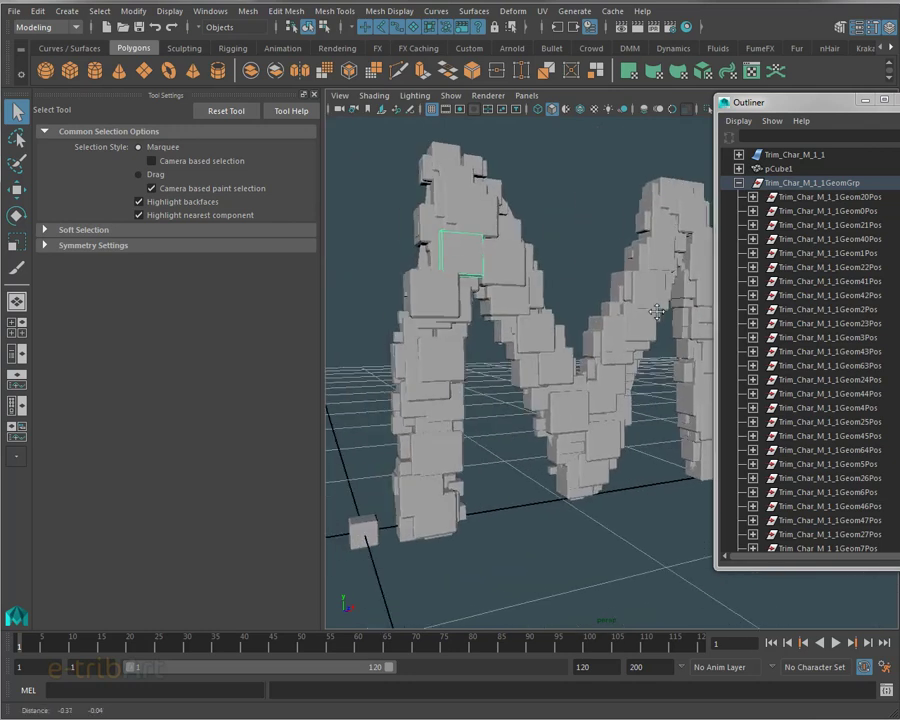
# Step: Select the painted cube entries from Geom20Pos down and close the tool settings
pyautogui.click(812, 198)
pyautogui.scroll(-15, 810, 350)
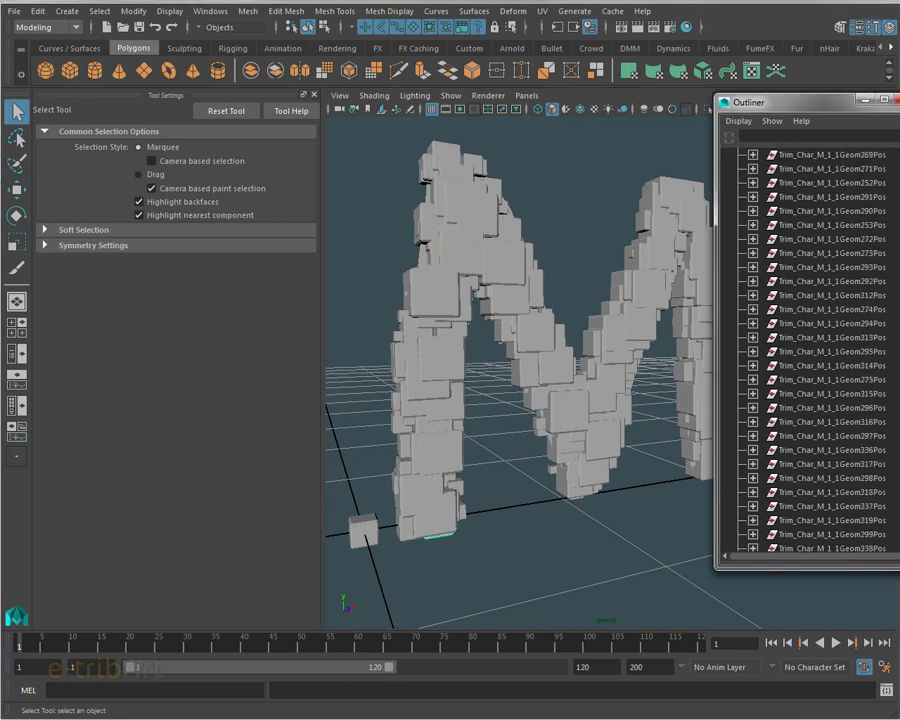
pyautogui.scroll(-15, 810, 350)
pyautogui.keyDown('shift'); pyautogui.click(830, 506); pyautogui.keyUp('shift')
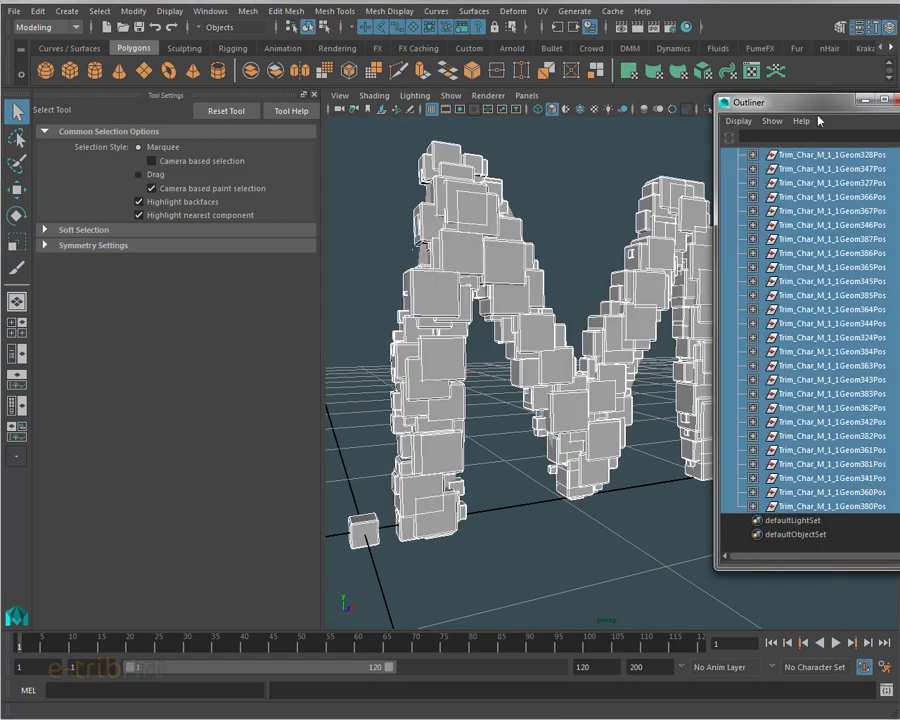
pyautogui.moveTo(805, 106); pyautogui.dragTo(776, 106)
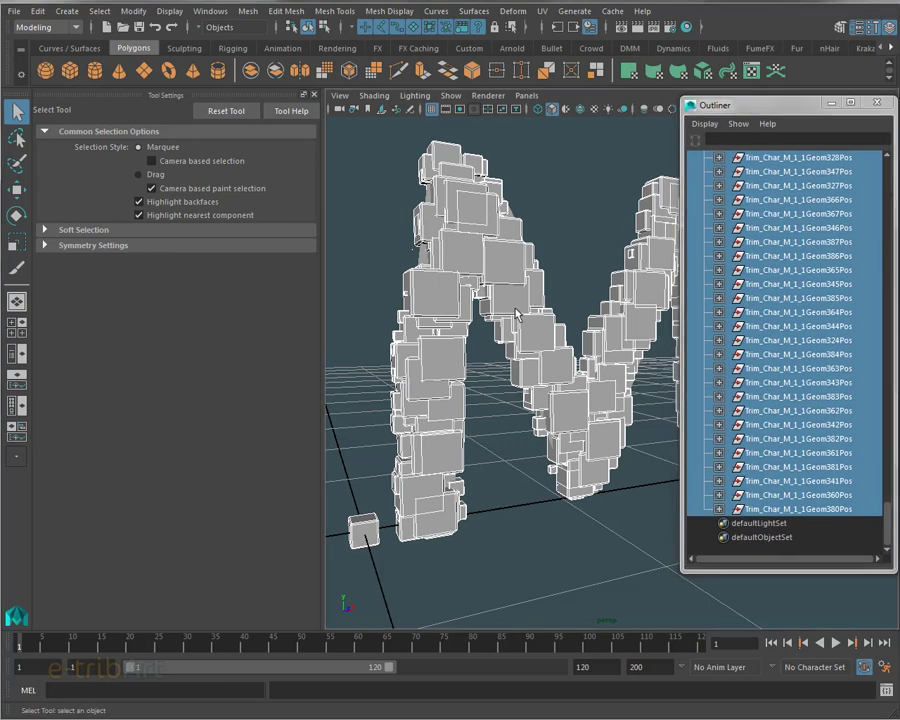
pyautogui.scroll(2, 458, 307)
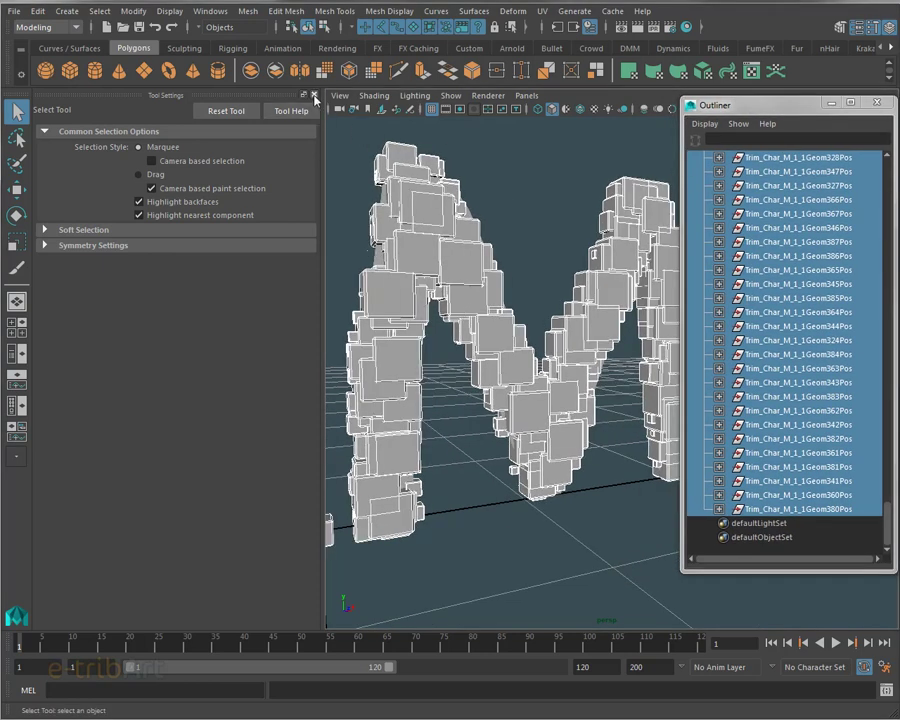
pyautogui.click(315, 95)
pyautogui.scroll(-3, 393, 386)
pyautogui.keyDown('alt'); pyautogui.moveTo(393, 386); pyautogui.dragTo(376, 402); pyautogui.keyUp('alt')
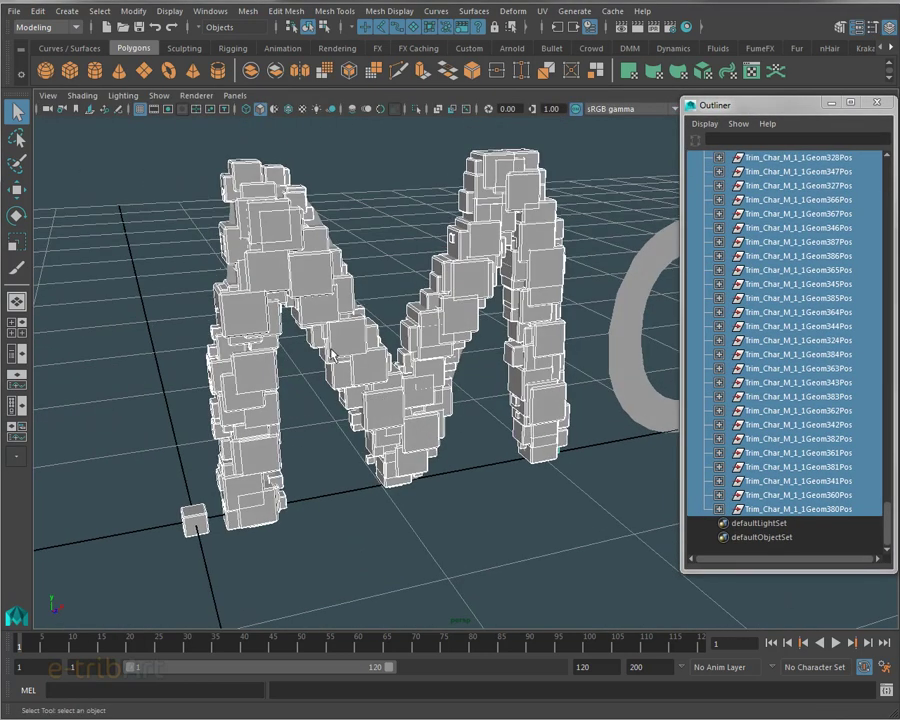
# Step: Select Geom20Pos through Geom380Pos and delete their construction history
pyautogui.click(800, 313)
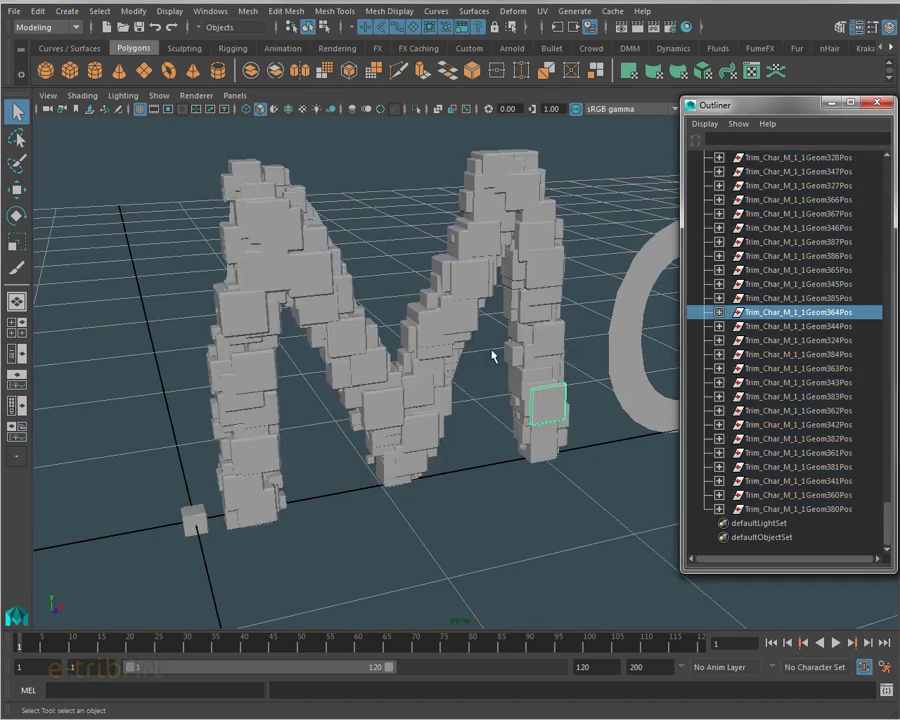
pyautogui.press('w')
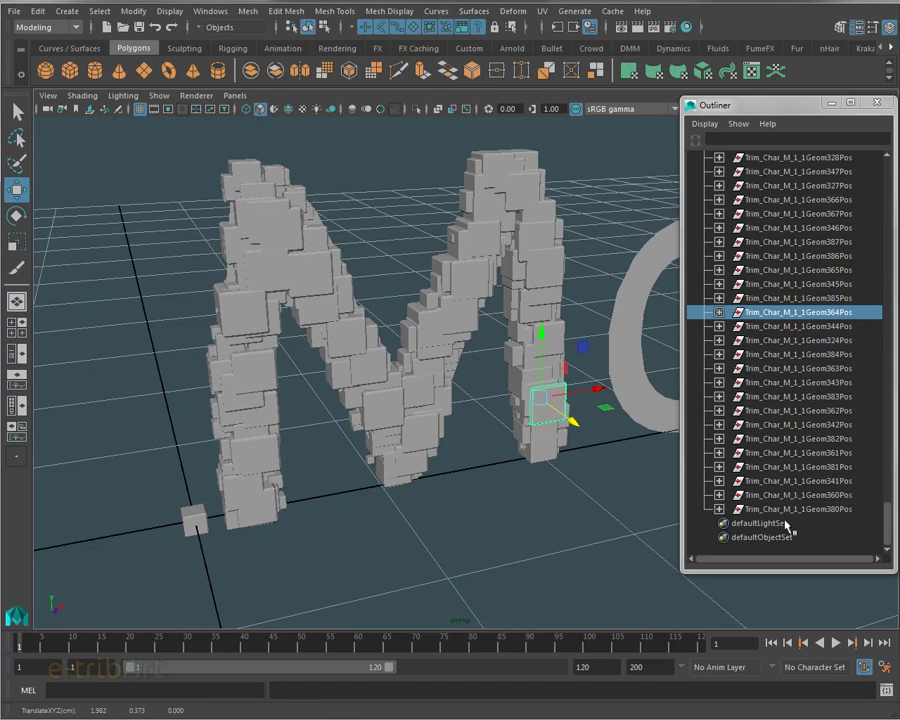
pyautogui.moveTo(887, 521)
pyautogui.mouseDown()
pyautogui.moveTo(884, 160)
pyautogui.moveTo(887, 530)
pyautogui.mouseUp()
pyautogui.click(790, 298)
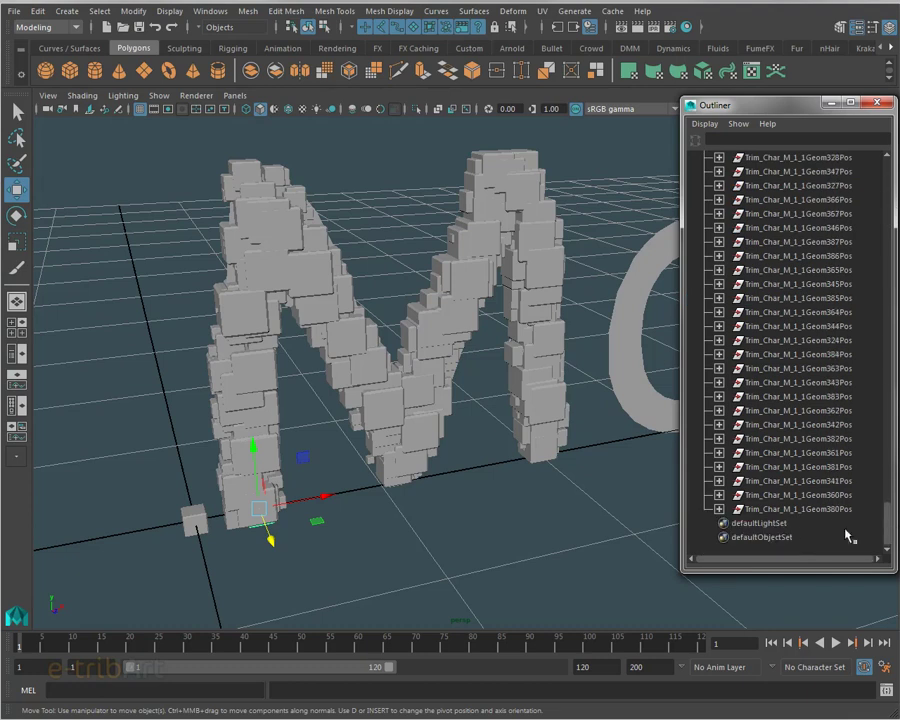
pyautogui.keyDown('shift'); pyautogui.click(839, 509); pyautogui.keyUp('shift')
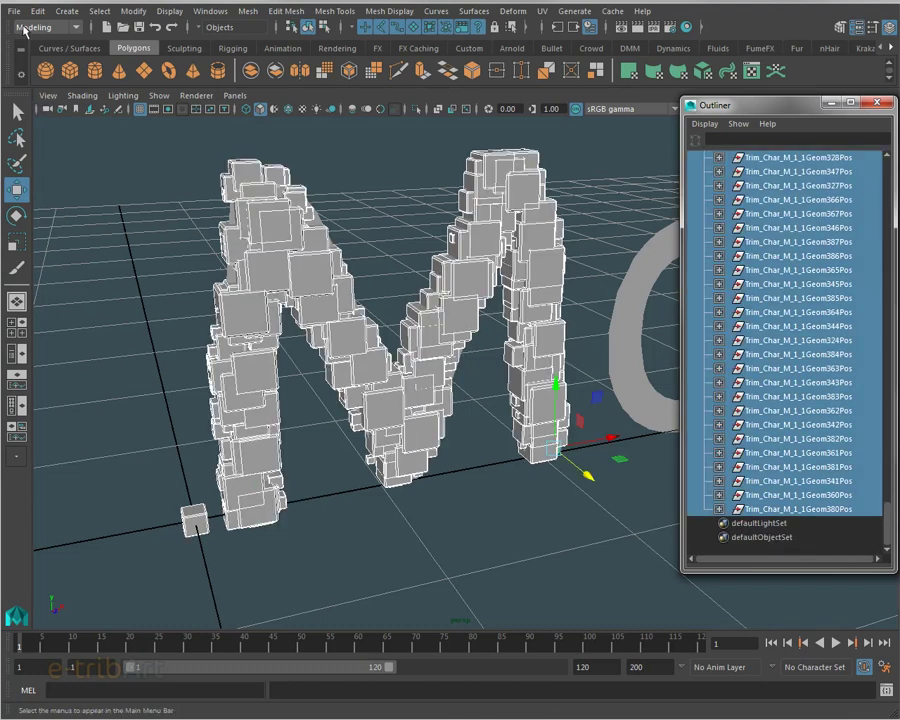
pyautogui.click(37, 11)
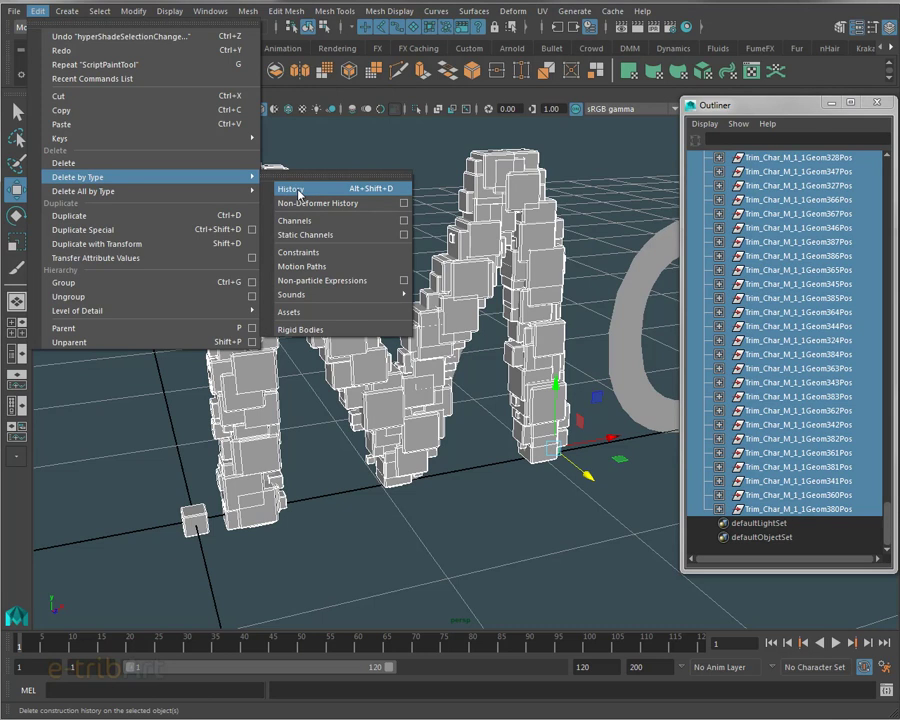
pyautogui.click(298, 194)
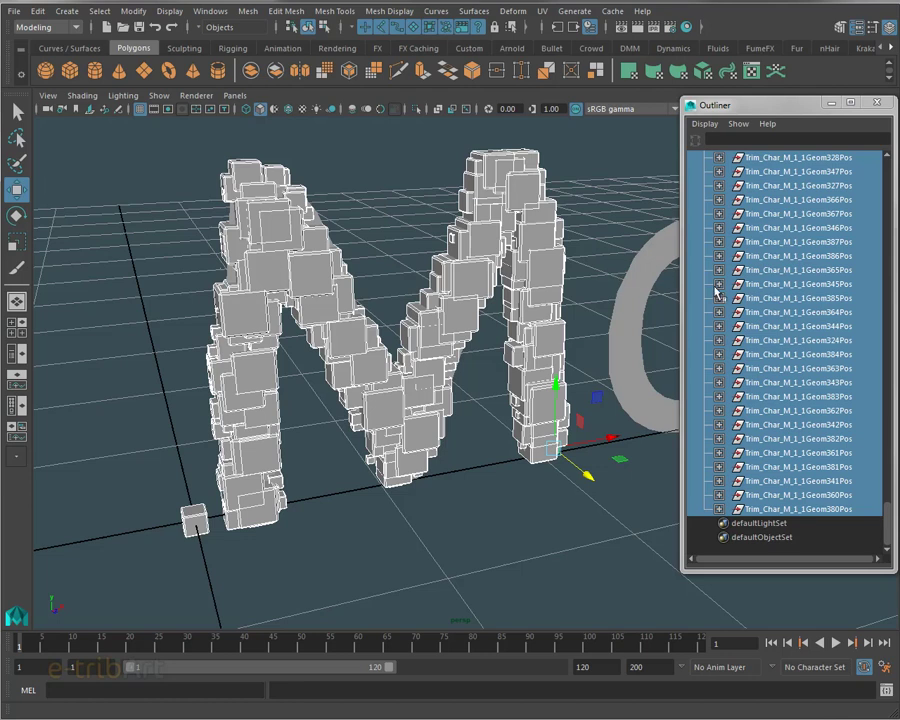
# Step: Select a cube on the M's right leg and undo the stray moves
pyautogui.click(653, 267)
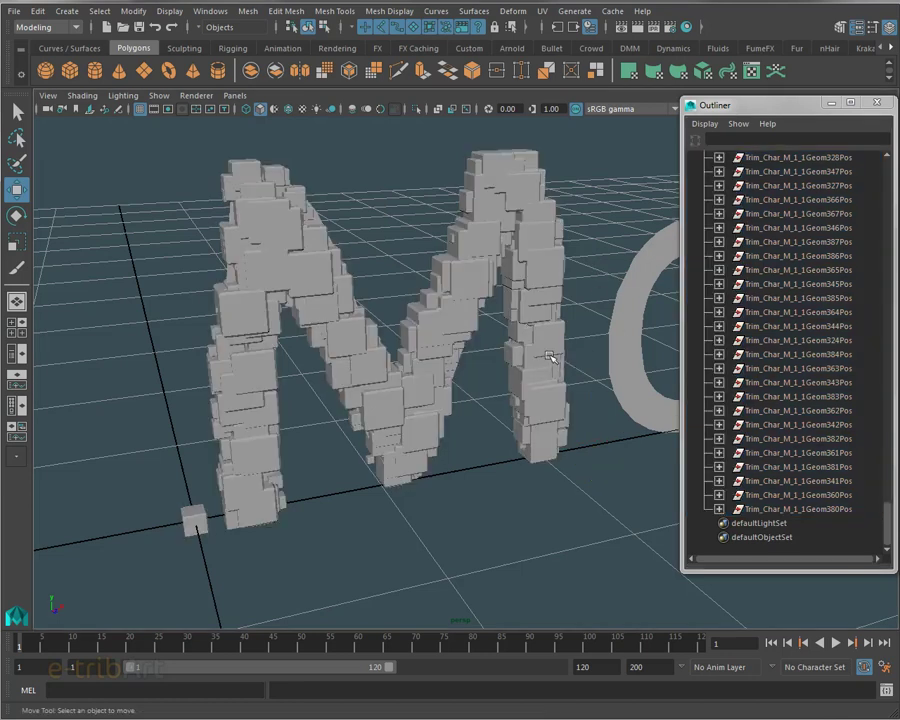
pyautogui.click(550, 340)
pyautogui.hotkey('ctrl', 'z')
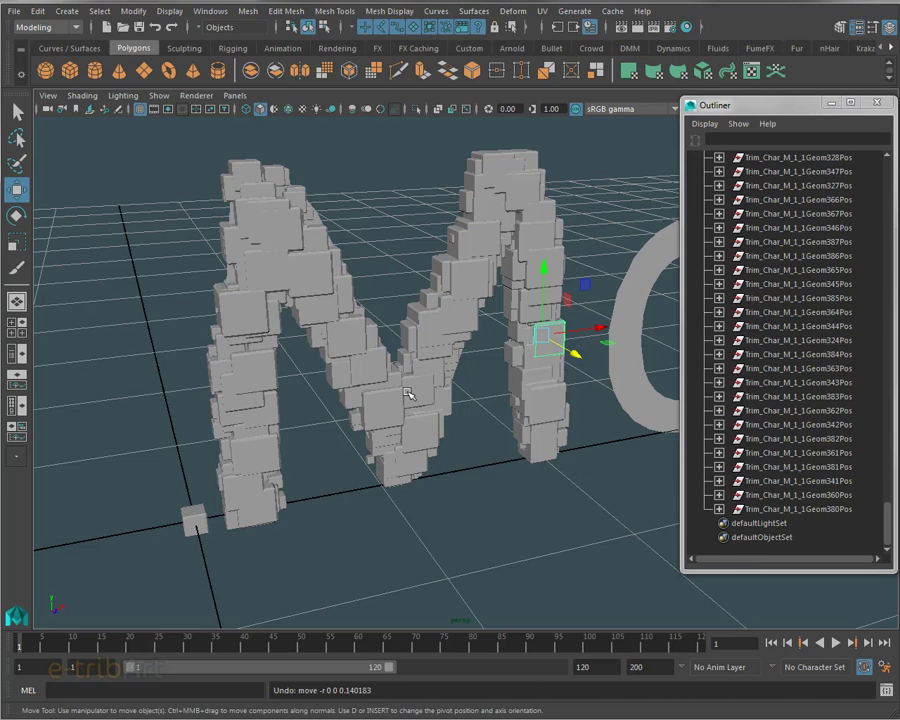
pyautogui.moveTo(407, 393)
pyautogui.keyDown('alt'); pyautogui.mouseDown()
pyautogui.moveTo(402, 384)
pyautogui.moveTo(418, 364)
pyautogui.moveTo(456, 394)
pyautogui.moveTo(378, 407)
pyautogui.moveTo(458, 405)
pyautogui.mouseUp(); pyautogui.keyUp('alt')
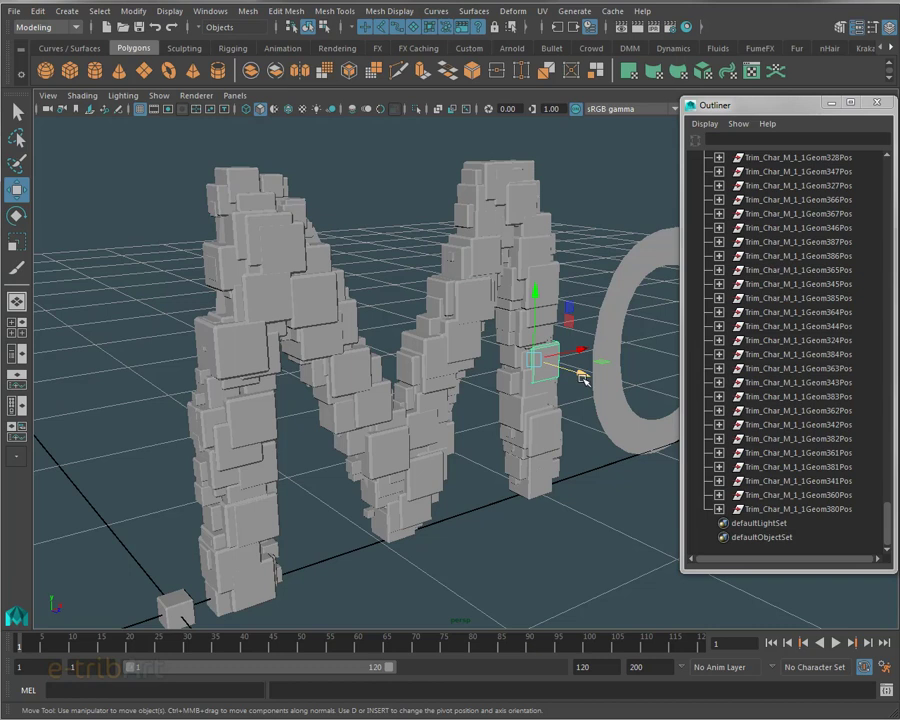
pyautogui.moveTo(581, 372); pyautogui.dragTo(651, 399)
pyautogui.hotkey('ctrl', 'z')
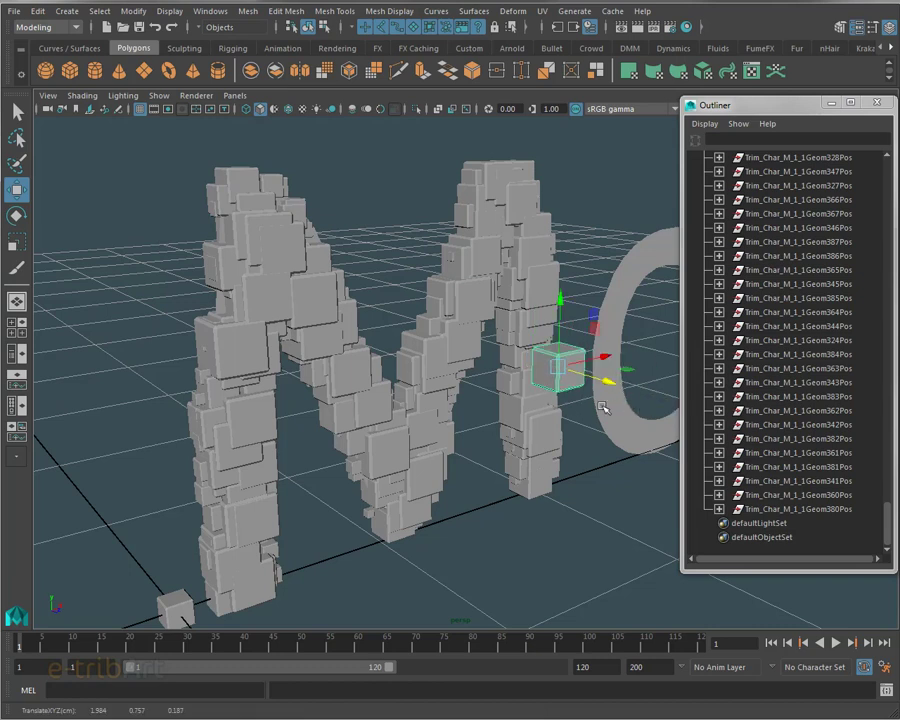
# Step: Drag a lower right-leg cube down to the foot of the leg
pyautogui.click(541, 426)
pyautogui.moveTo(531, 362)
pyautogui.mouseDown()
pyautogui.moveTo(531, 400)
pyautogui.moveTo(530, 366)
pyautogui.mouseUp()
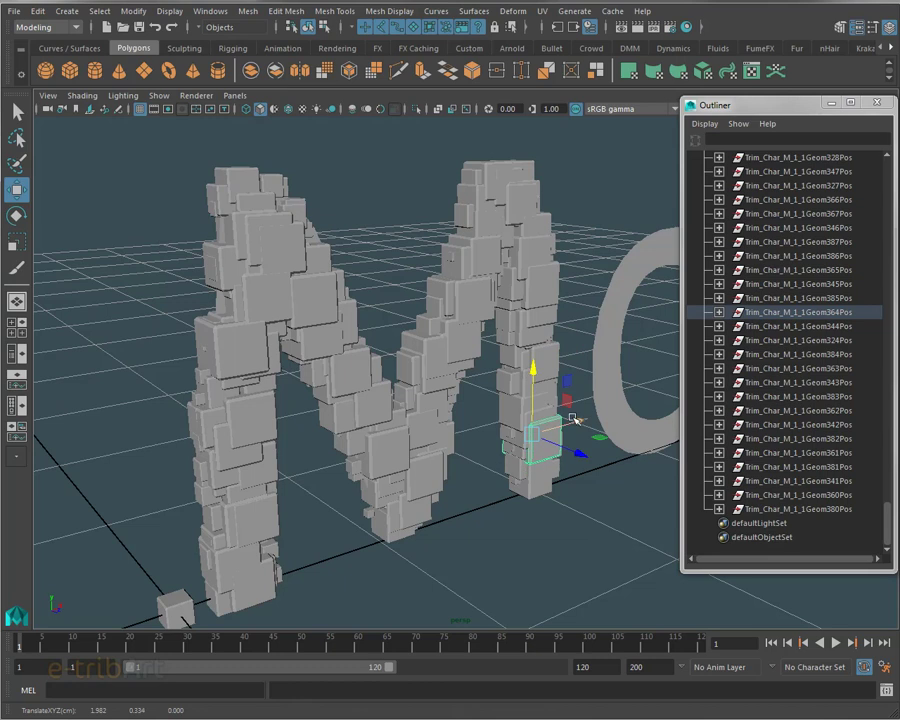
pyautogui.moveTo(570, 414); pyautogui.dragTo(566, 422)
pyautogui.moveTo(516, 368)
pyautogui.mouseDown()
pyautogui.moveTo(510, 468)
pyautogui.moveTo(548, 458)
pyautogui.mouseUp()
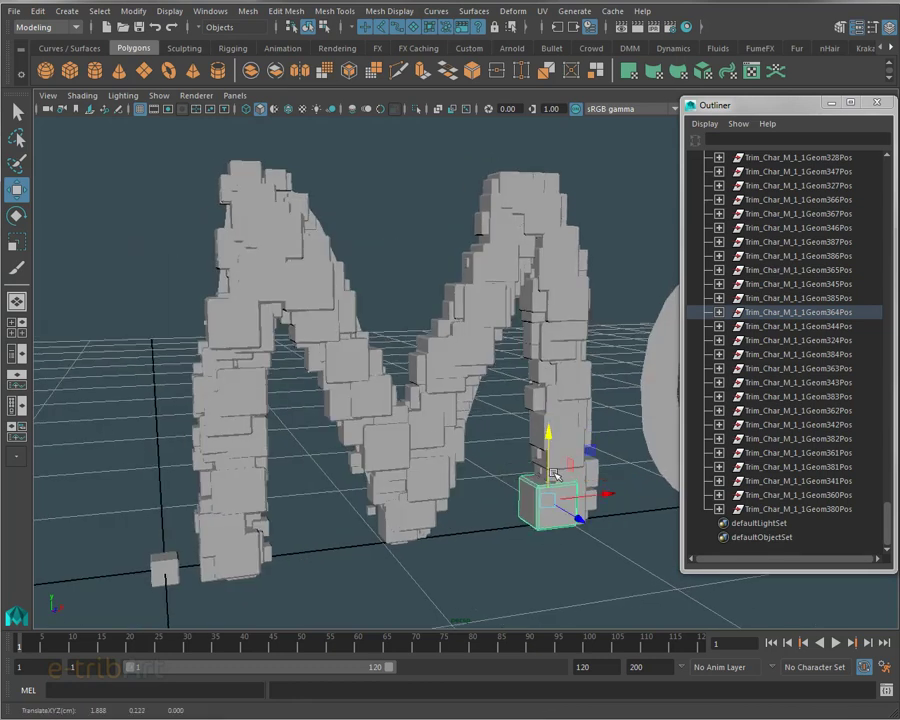
pyautogui.click(608, 375)
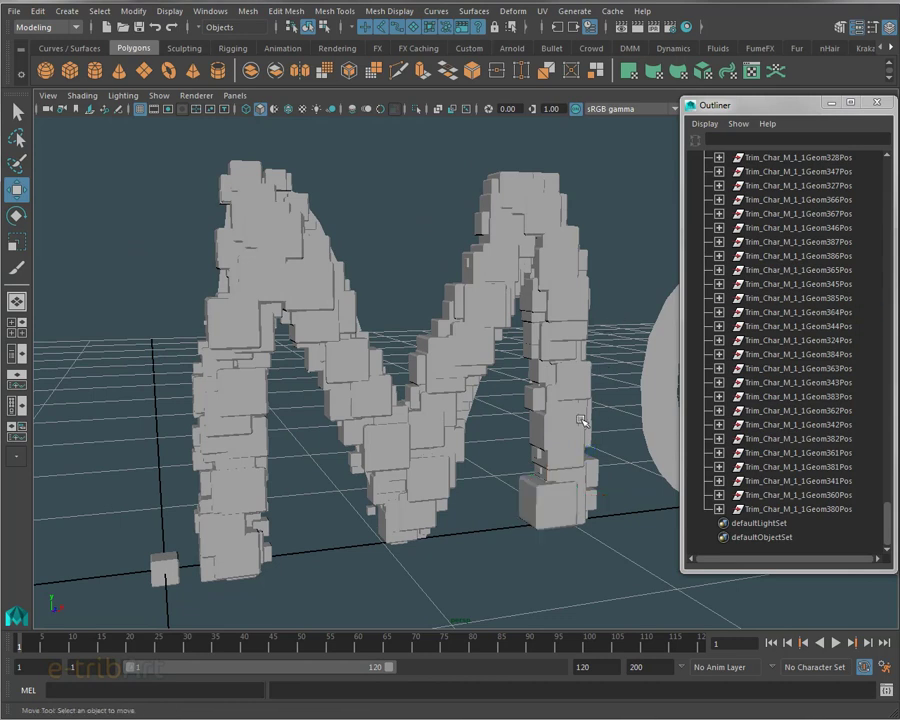
pyautogui.moveTo(582, 422)
pyautogui.keyDown('alt'); pyautogui.mouseDown()
pyautogui.moveTo(599, 434)
pyautogui.moveTo(539, 430)
pyautogui.moveTo(581, 426)
pyautogui.mouseUp(); pyautogui.keyUp('alt')
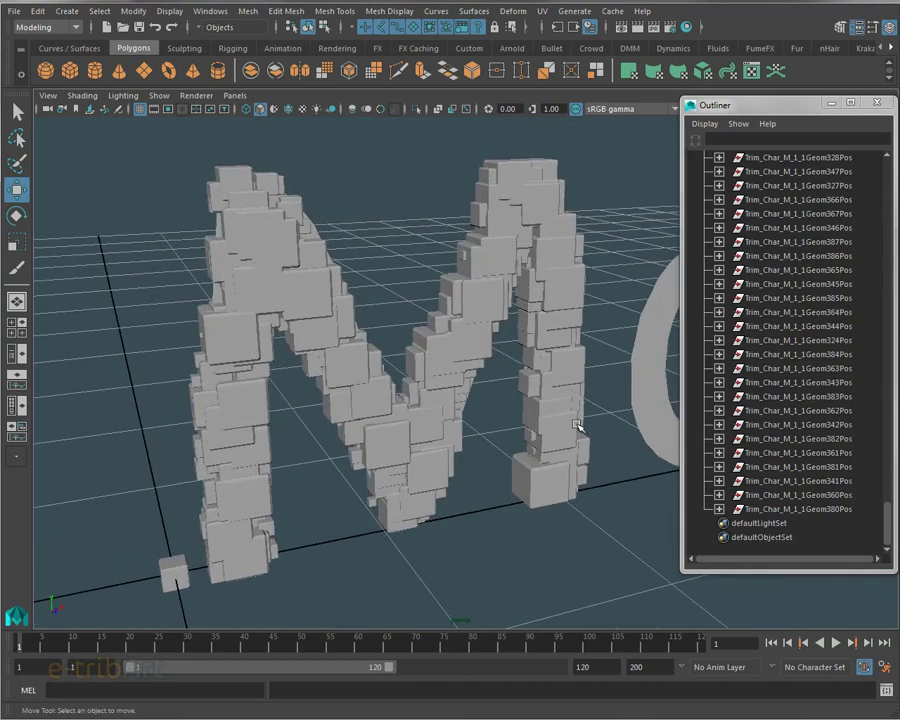
pyautogui.click(451, 359)
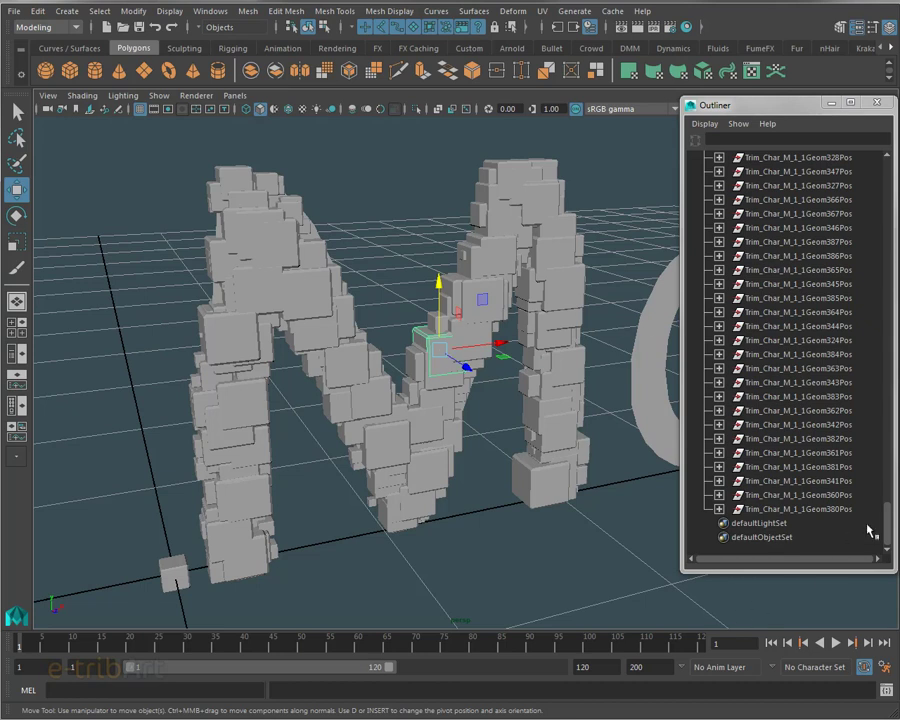
# Step: Move the cube near the diagonal's top to fill the gap at the right leg
pyautogui.moveTo(887, 522)
pyautogui.mouseDown()
pyautogui.moveTo(893, 470)
pyautogui.moveTo(883, 392)
pyautogui.mouseUp()
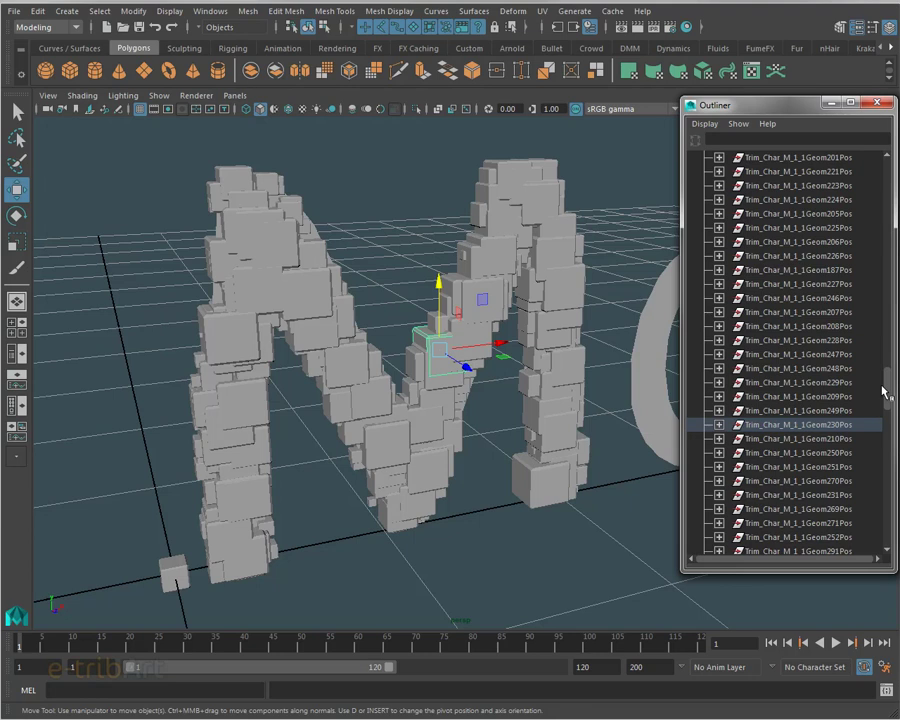
pyautogui.click(503, 296)
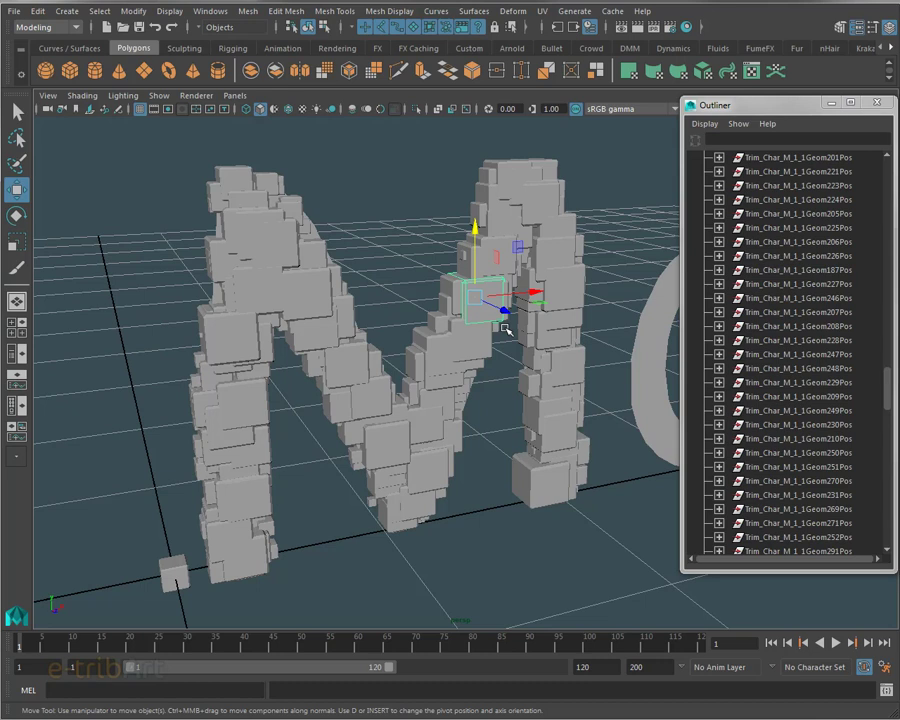
pyautogui.keyDown('alt'); pyautogui.moveTo(498, 336); pyautogui.dragTo(478, 317); pyautogui.keyUp('alt')
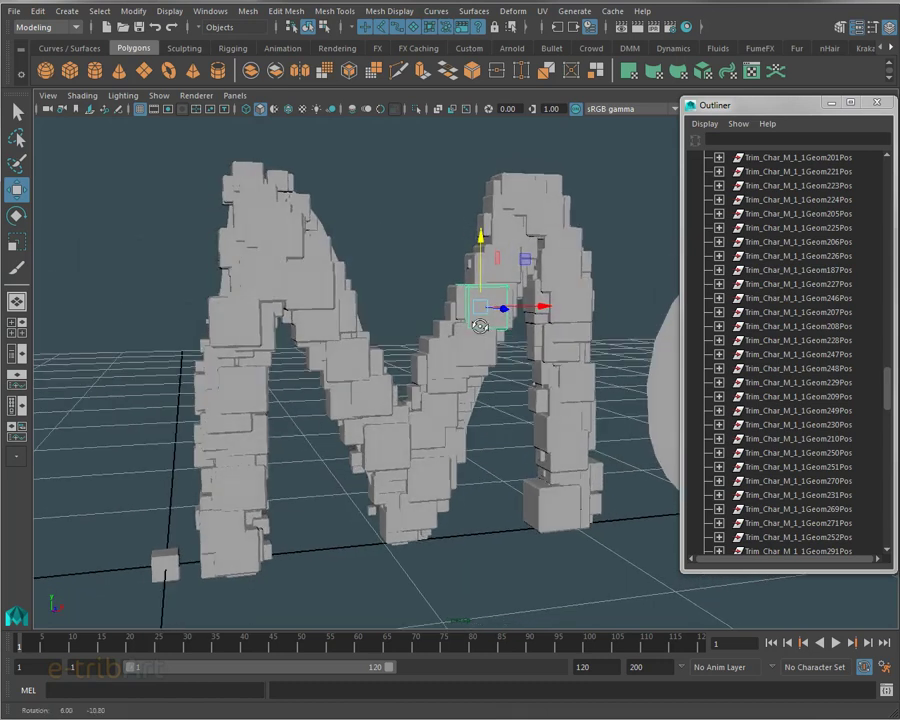
pyautogui.moveTo(886, 393)
pyautogui.mouseDown()
pyautogui.moveTo(886, 190)
pyautogui.moveTo(886, 505)
pyautogui.mouseUp()
pyautogui.click(767, 330)
# Step: Combine all the M's cube pieces into one mesh and delete its history
pyautogui.keyDown('shift'); pyautogui.click(836, 509); pyautogui.keyUp('shift')
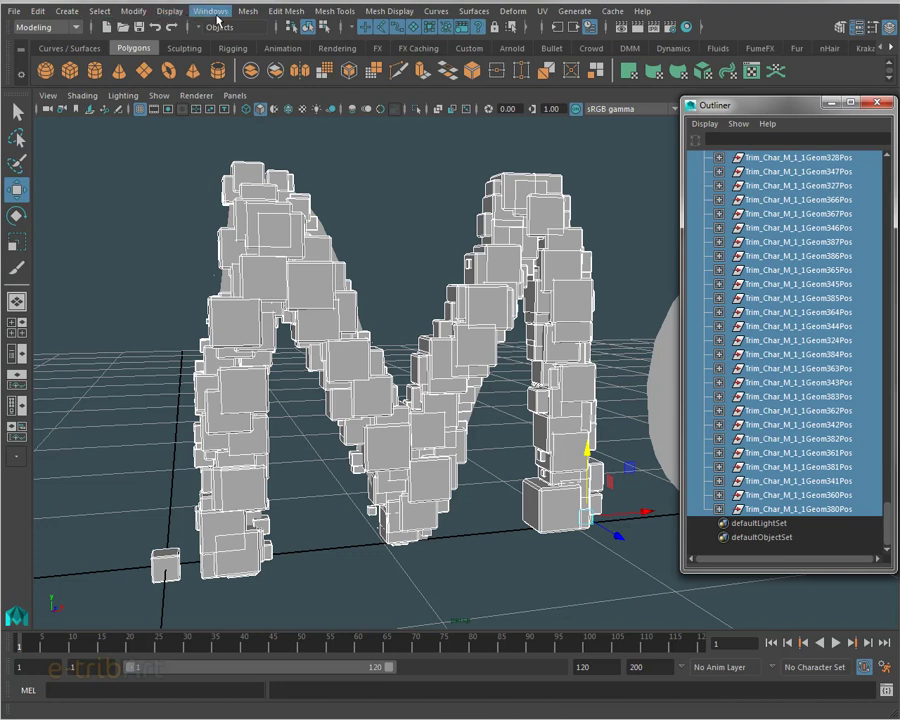
pyautogui.click(247, 11)
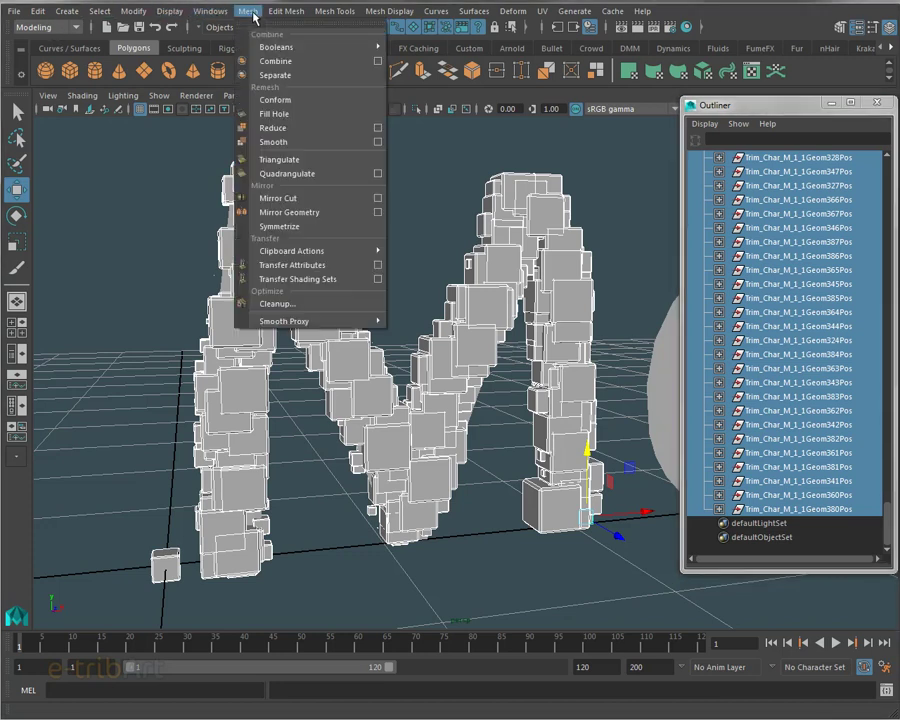
pyautogui.click(262, 59)
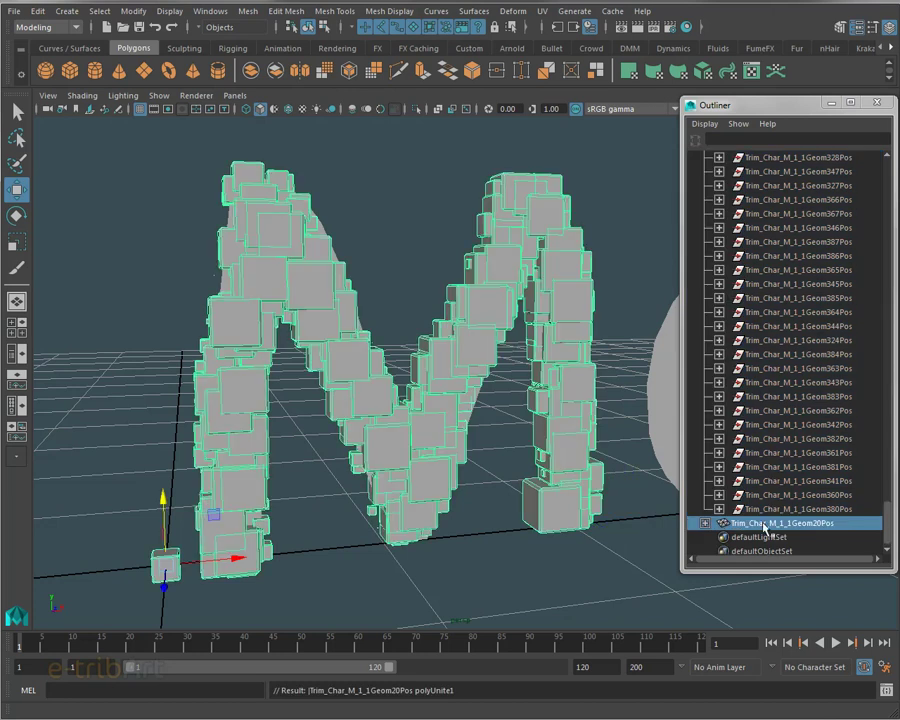
pyautogui.click(37, 13)
pyautogui.moveTo(78, 177)
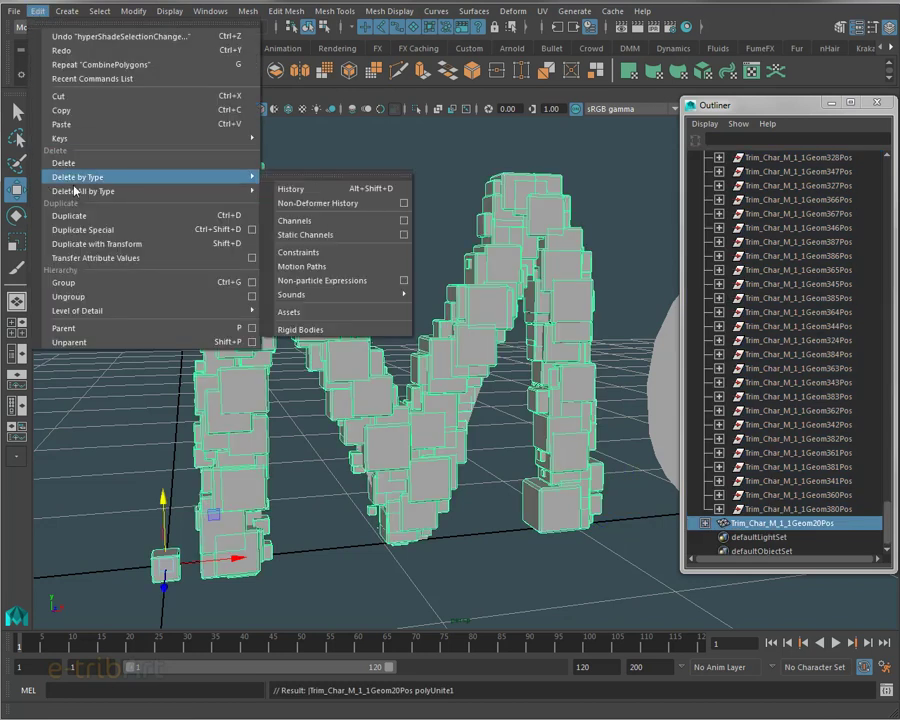
pyautogui.click(290, 189)
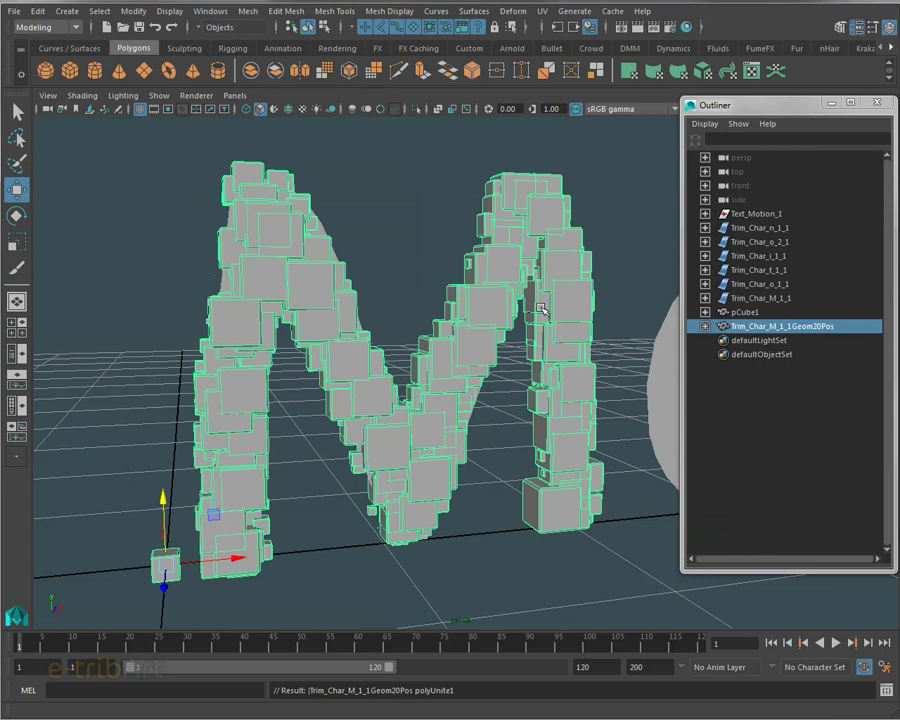
# Step: Rename the combined mesh to M_lettre
pyautogui.doubleClick(753, 330)
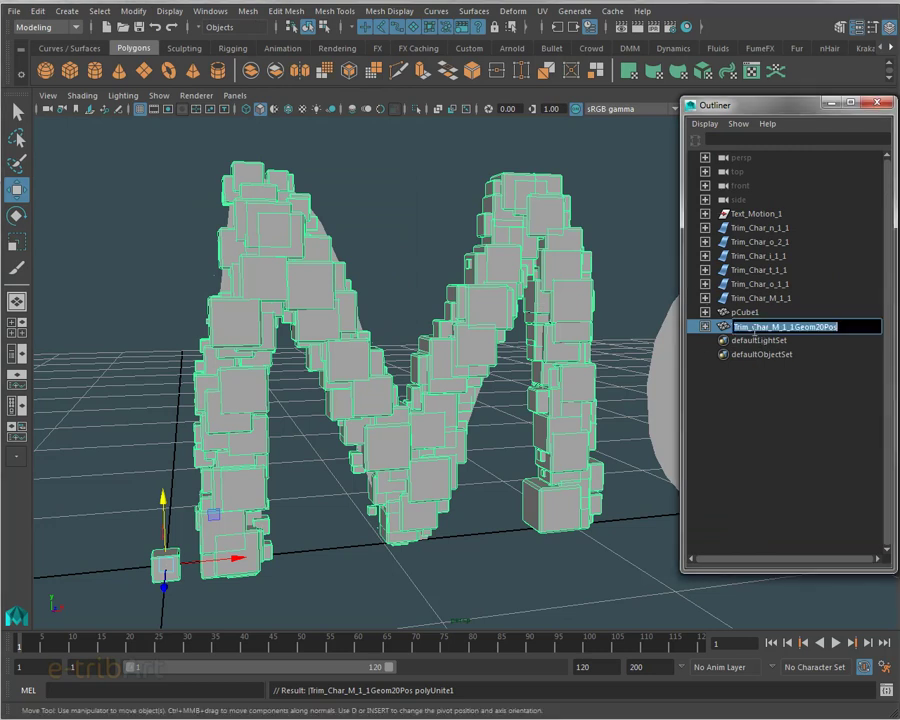
pyautogui.write('M_l')
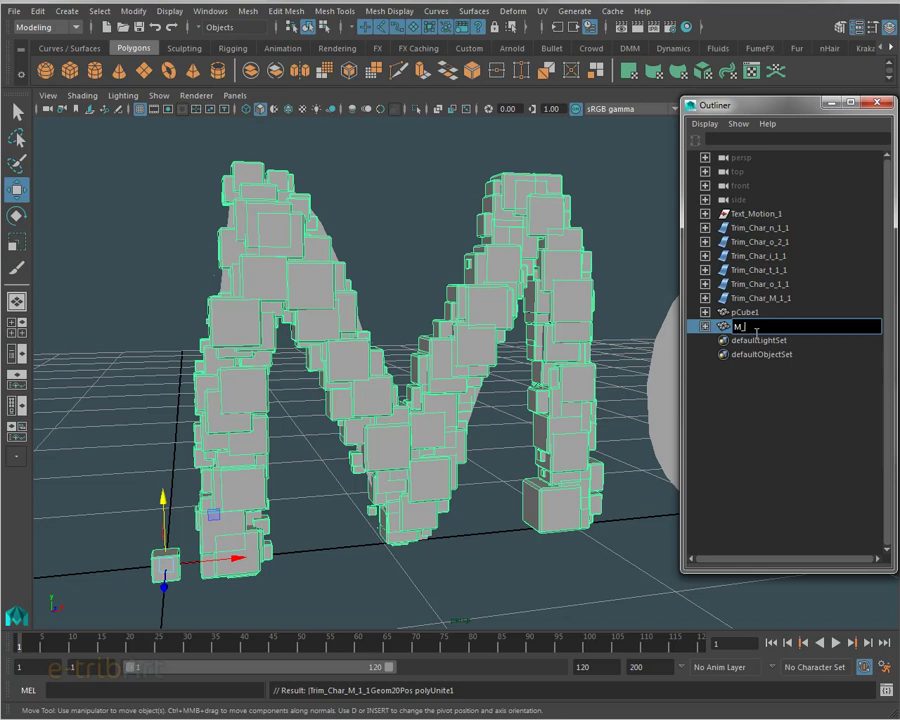
pyautogui.write('ettre')
pyautogui.press('Return')
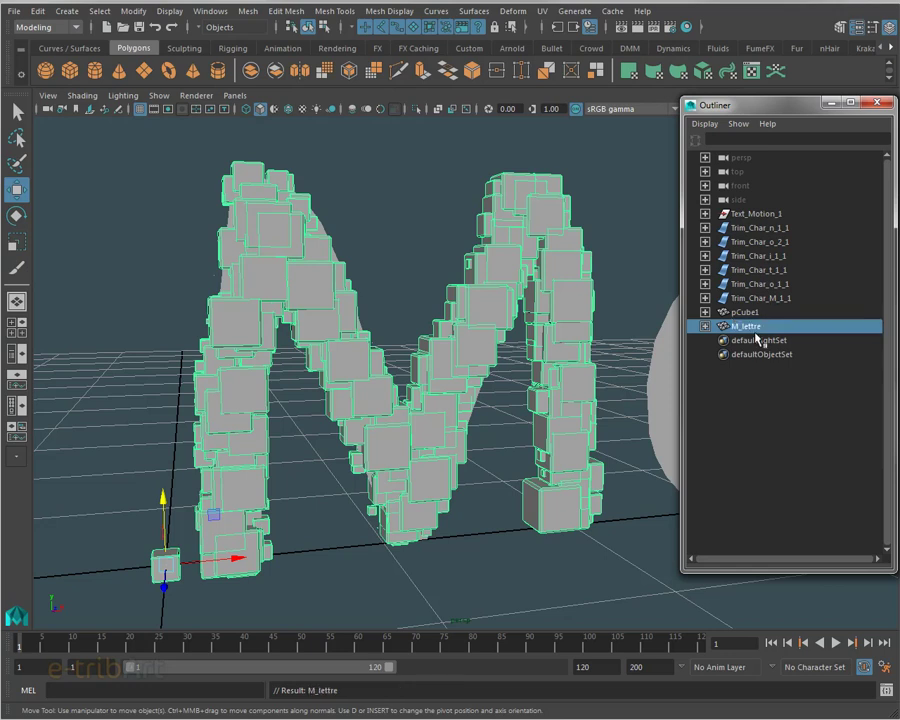
pyautogui.moveTo(416, 426)
pyautogui.keyDown('alt'); pyautogui.mouseDown()
pyautogui.moveTo(460, 442)
pyautogui.moveTo(592, 427)
pyautogui.mouseUp(); pyautogui.keyUp('alt')
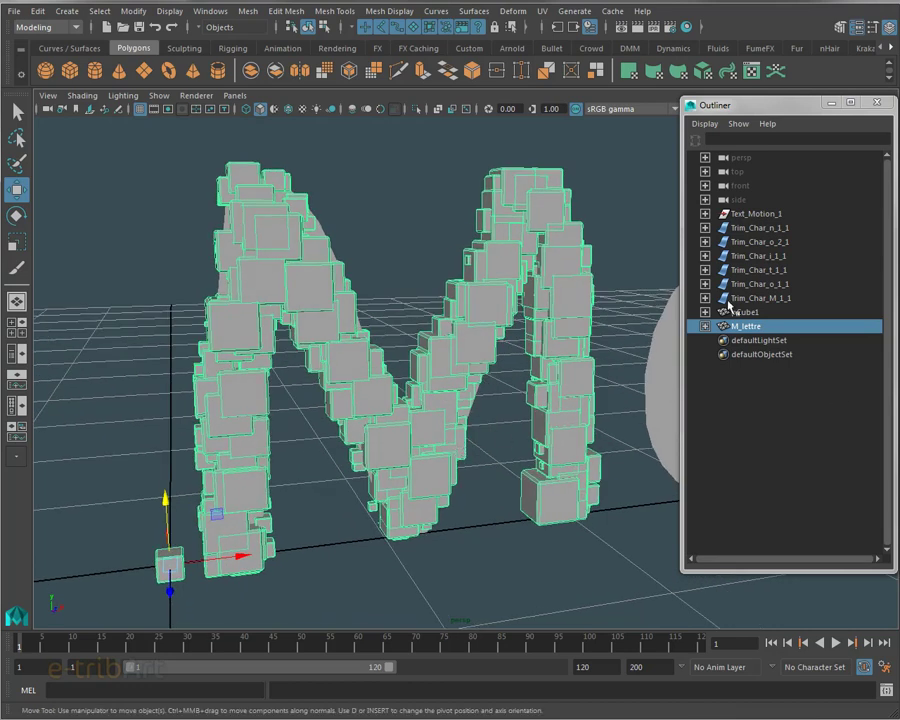
# Step: Select the M_lettre mesh and show the menu-set list to choose FX
pyautogui.click(745, 228)
pyautogui.keyDown('shift'); pyautogui.click(758, 298); pyautogui.keyUp('shift')
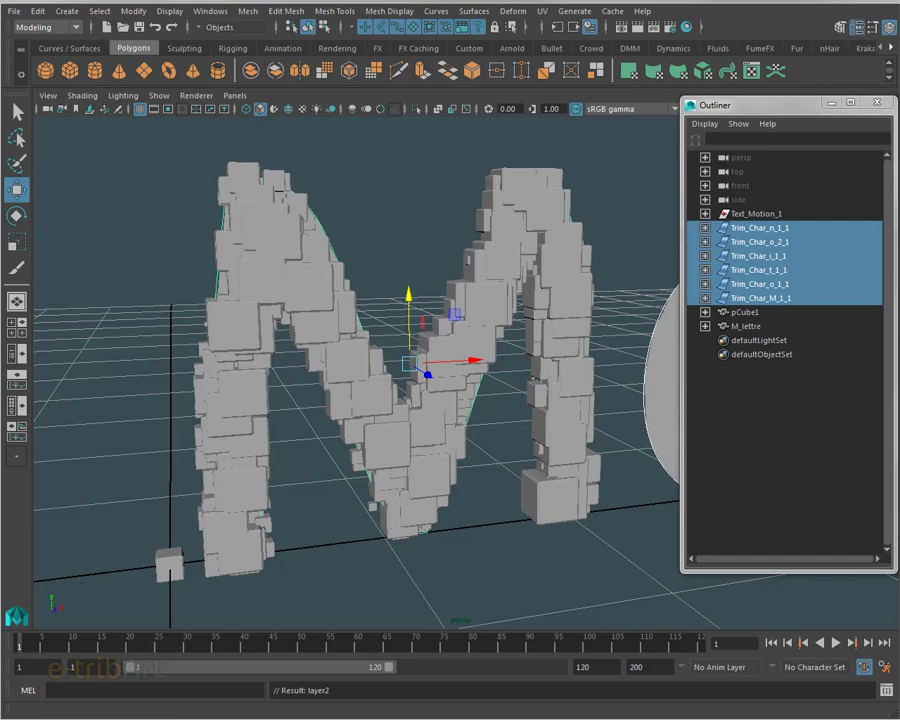
pyautogui.click(563, 488)
pyautogui.moveTo(563, 488)
pyautogui.keyDown('alt'); pyautogui.mouseDown()
pyautogui.moveTo(544, 482)
pyautogui.moveTo(566, 482)
pyautogui.mouseUp(); pyautogui.keyUp('alt')
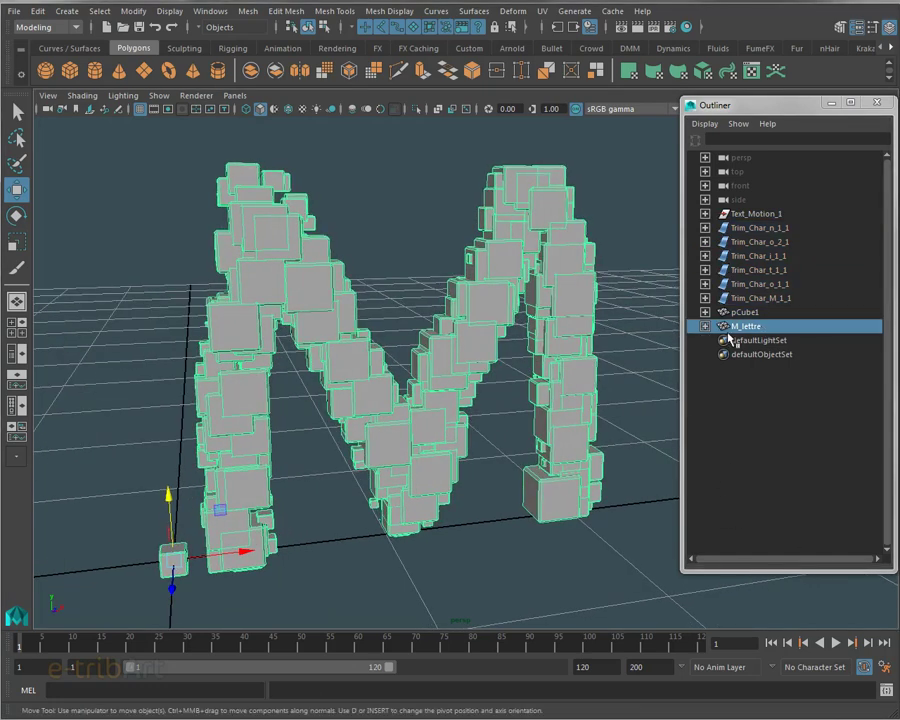
pyautogui.moveTo(748, 112); pyautogui.dragTo(726, 134)
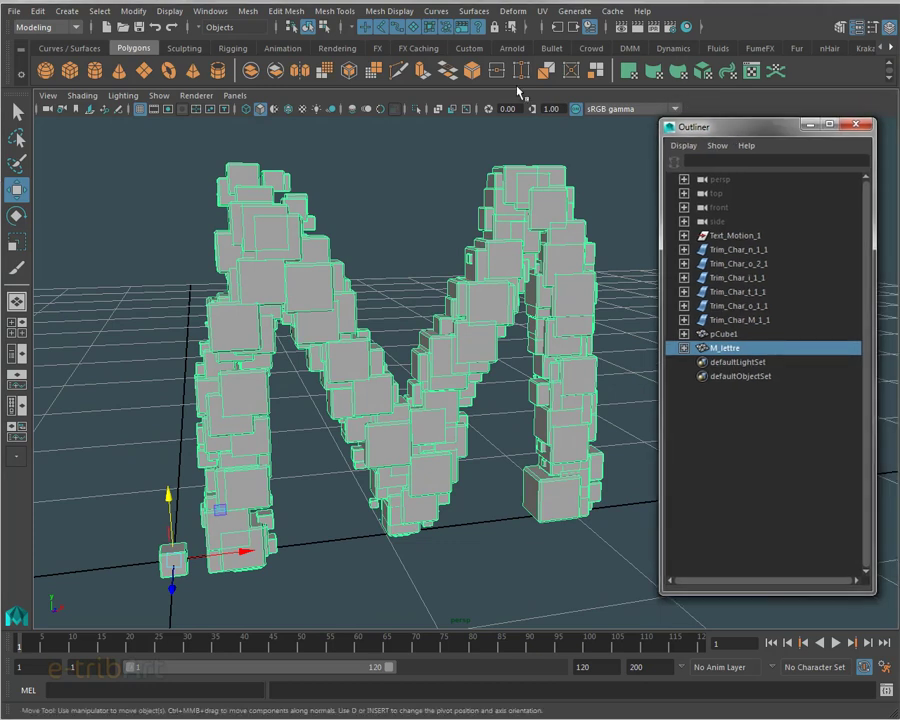
pyautogui.click(45, 27)
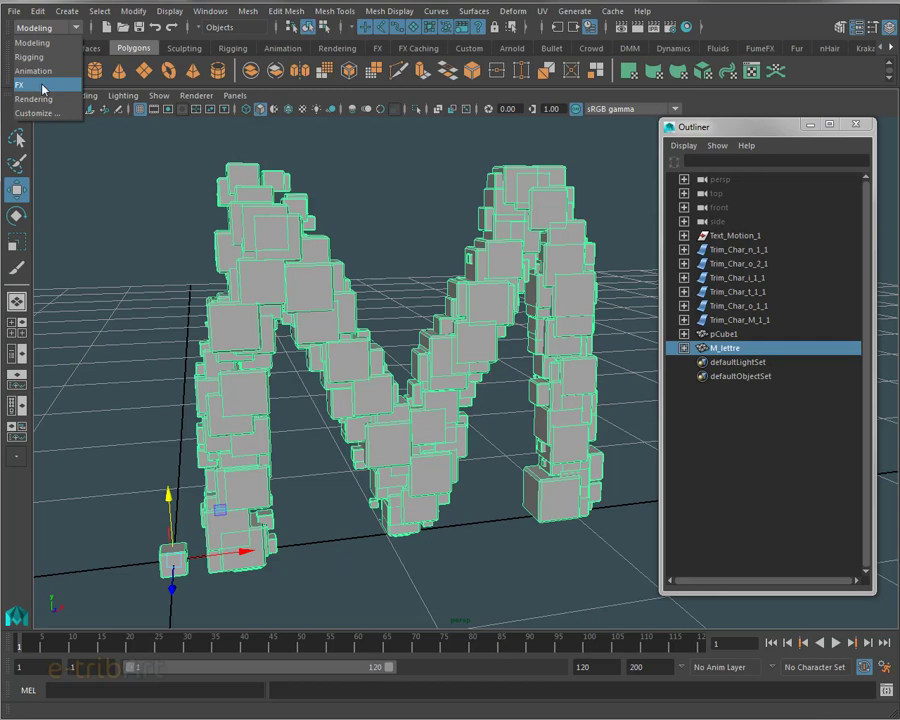
# Step: In the FX menu set, make M_lettre an nCloth and play a test simulation
pyautogui.click(43, 86)
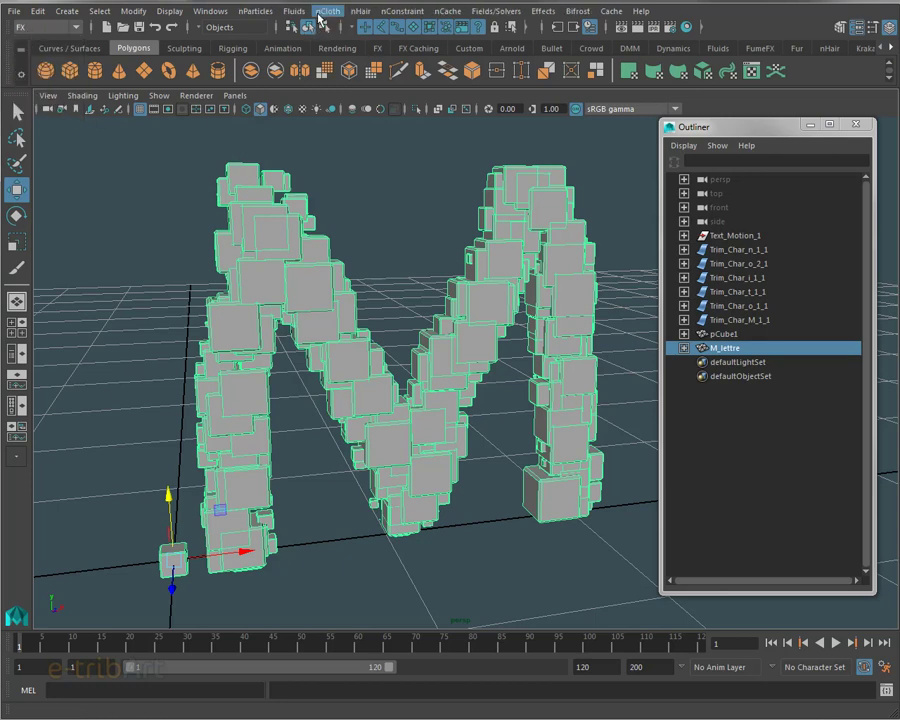
pyautogui.click(327, 12)
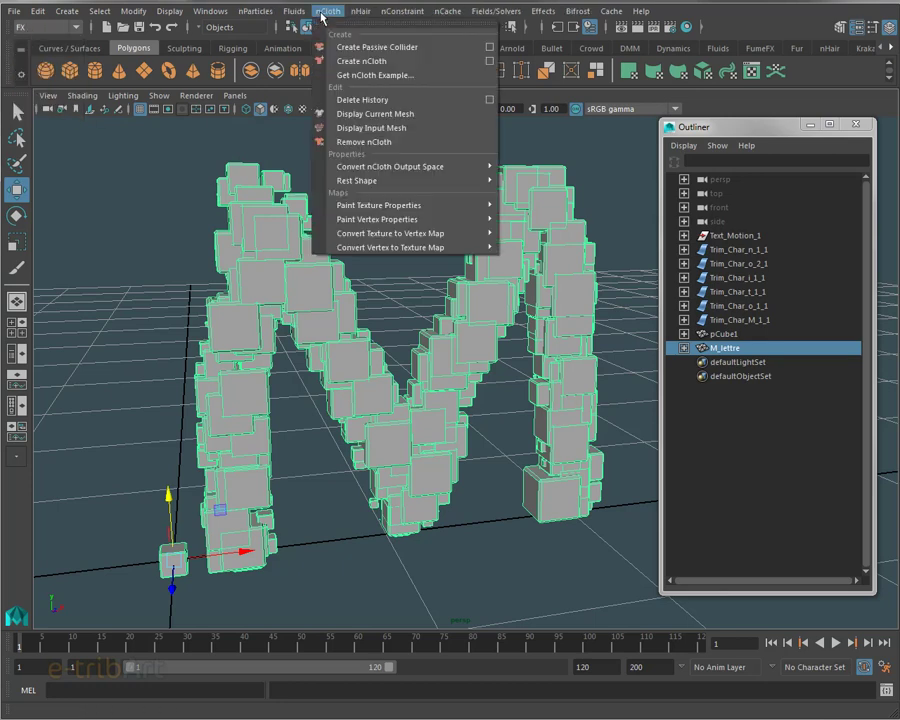
pyautogui.click(431, 64)
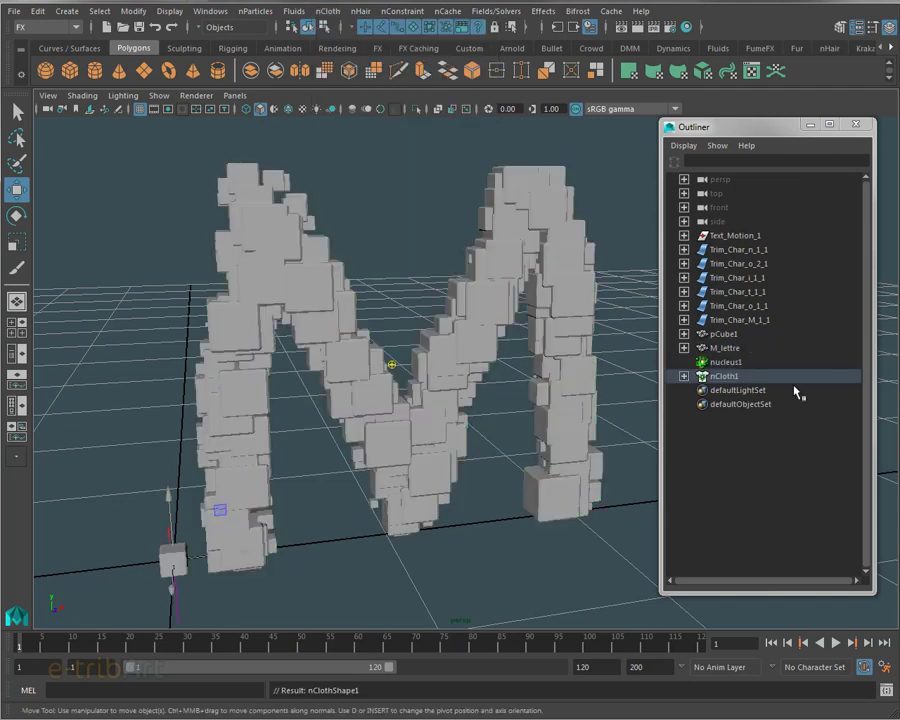
pyautogui.click(725, 362)
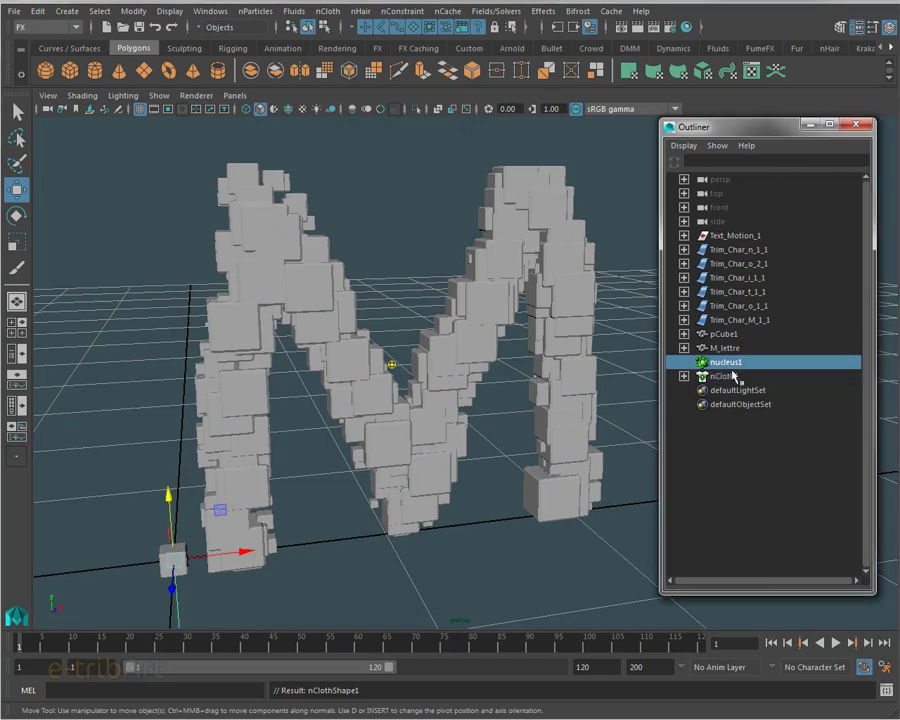
pyautogui.moveTo(690, 127); pyautogui.dragTo(696, 115)
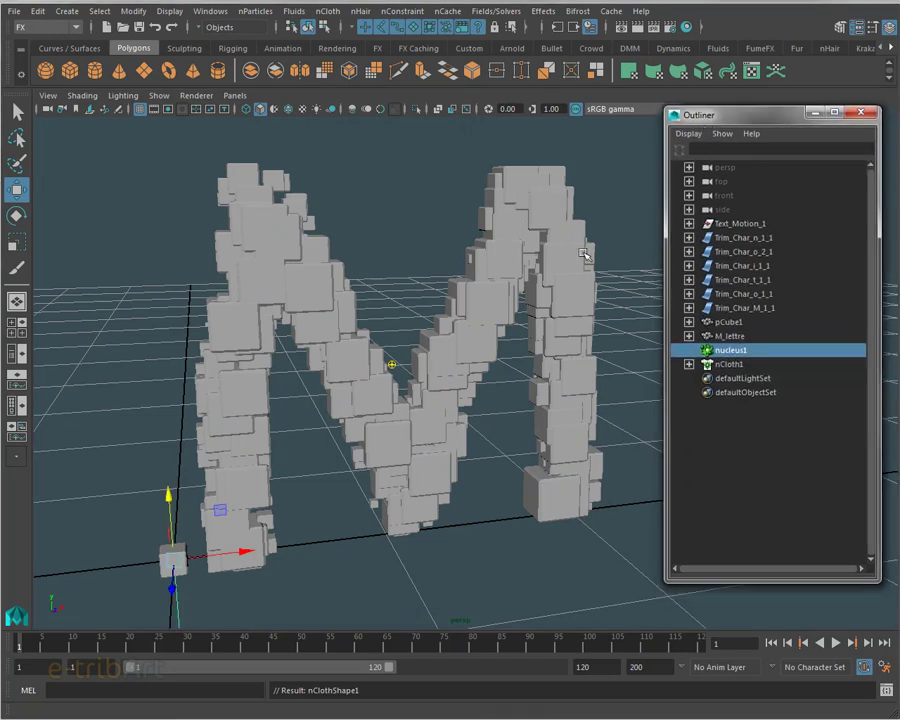
pyautogui.keyDown('alt'); pyautogui.moveTo(585, 250); pyautogui.dragTo(522, 248, button='middle'); pyautogui.keyUp('alt')
pyautogui.keyDown('alt'); pyautogui.moveTo(520, 244); pyautogui.dragTo(526, 244); pyautogui.keyUp('alt')
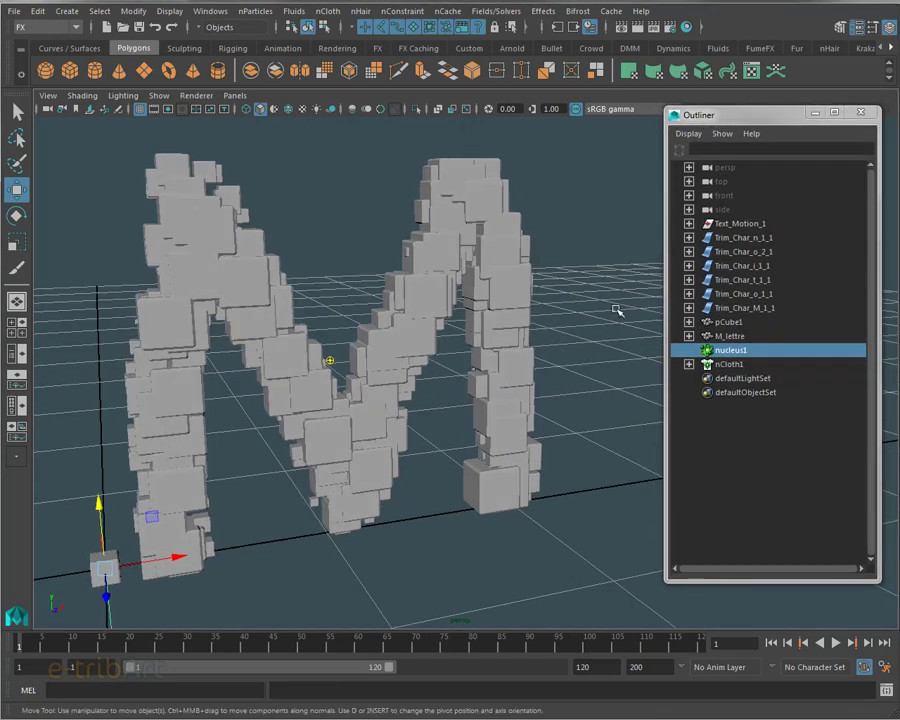
pyautogui.click(758, 366)
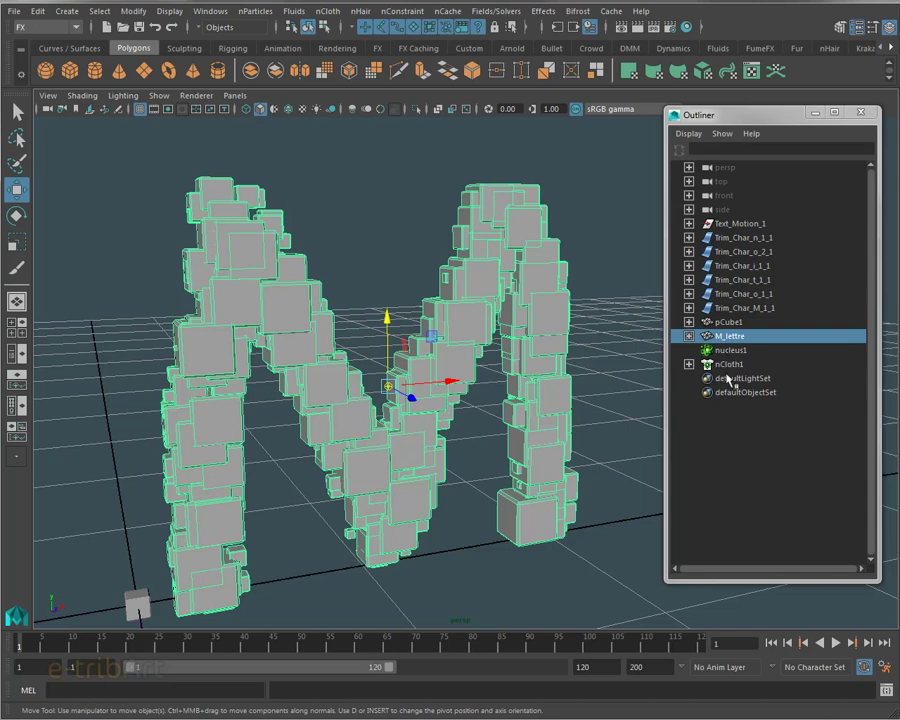
pyautogui.click(835, 643)
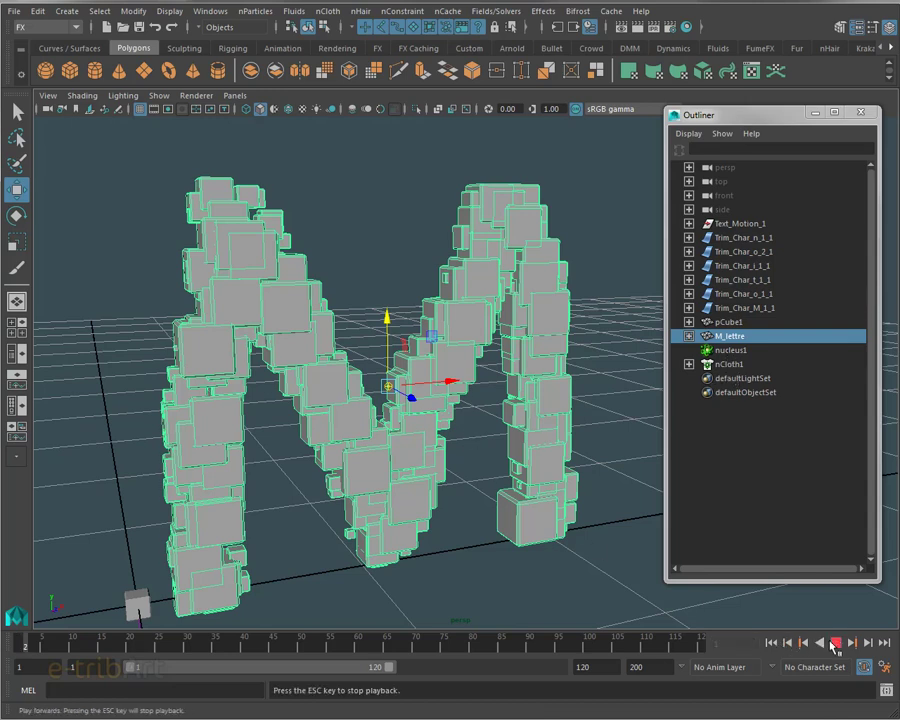
pyautogui.click(835, 643)
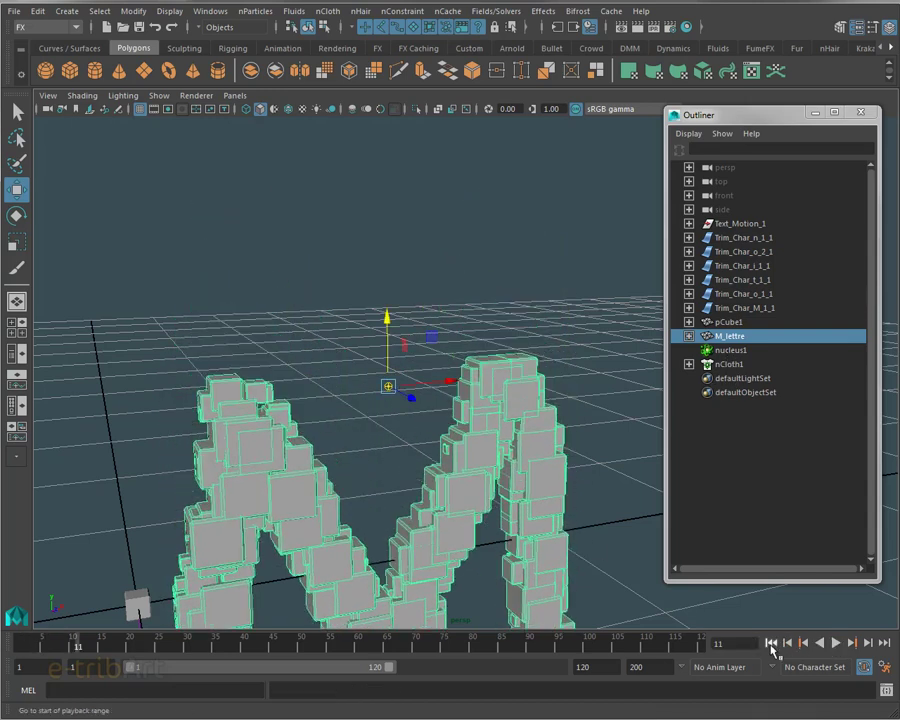
pyautogui.click(771, 643)
# Step: Set nucleus1's Gravity to 0 and replay to confirm the M stays put
pyautogui.click(716, 365)
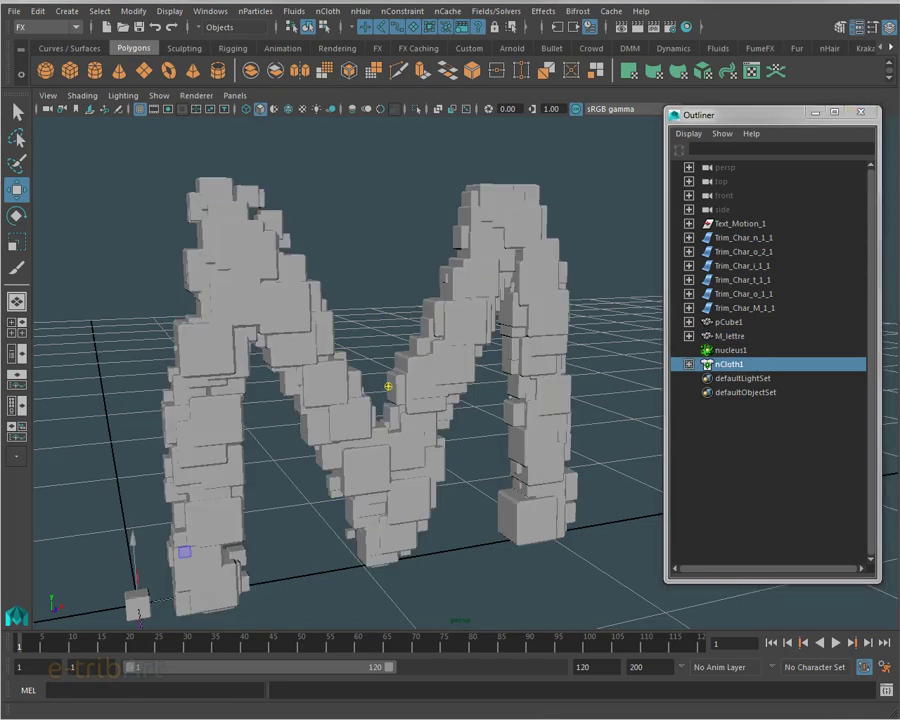
pyautogui.hotkey('ctrl', 'a')
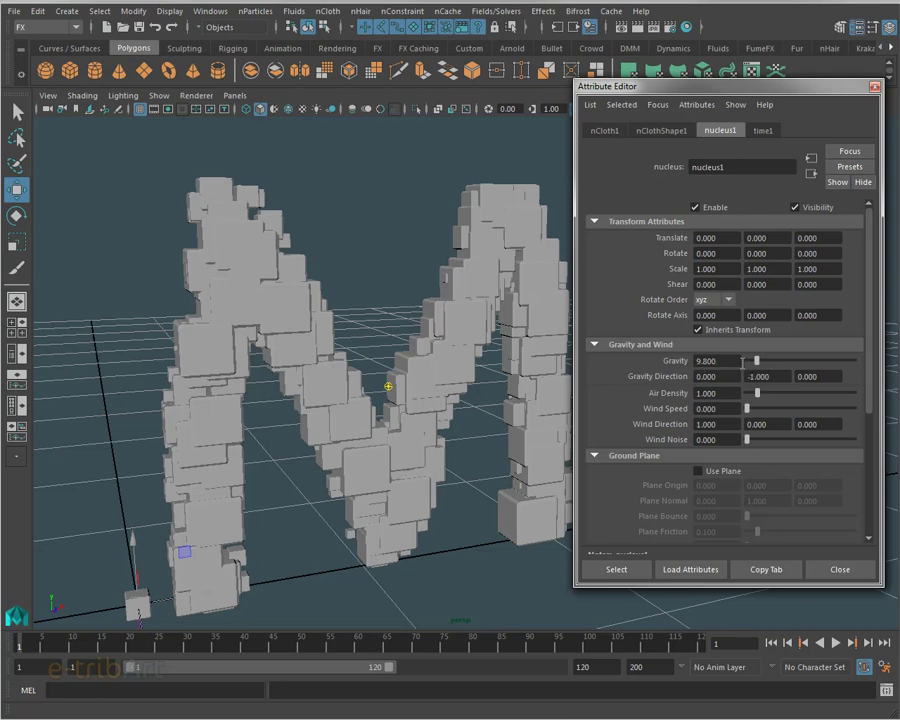
pyautogui.moveTo(757, 361); pyautogui.dragTo(701, 367)
pyautogui.hotkey('ctrl', 'a')
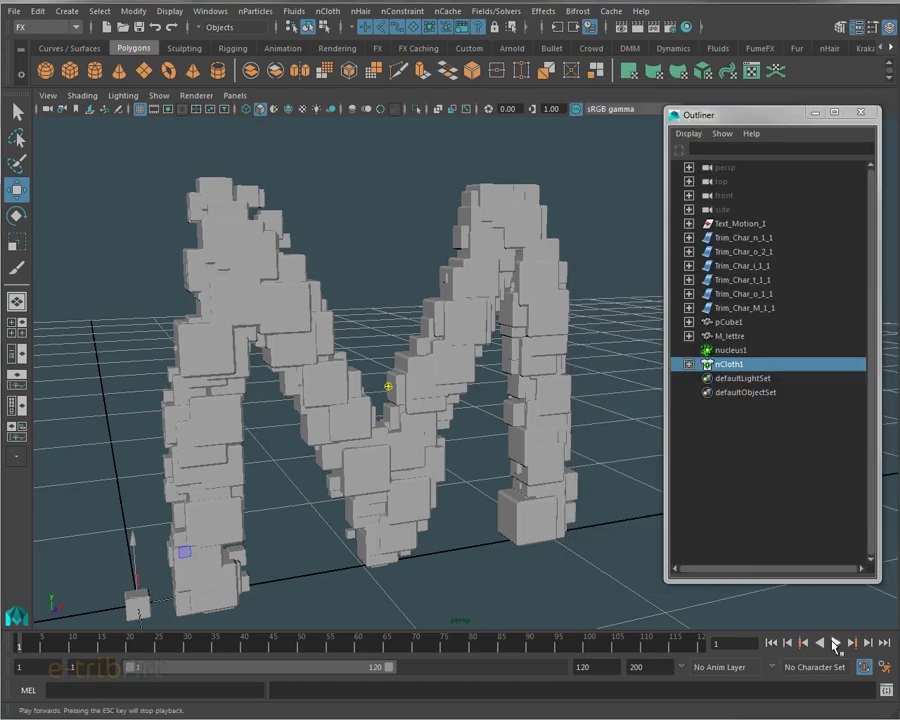
pyautogui.click(835, 643)
pyautogui.click(770, 643)
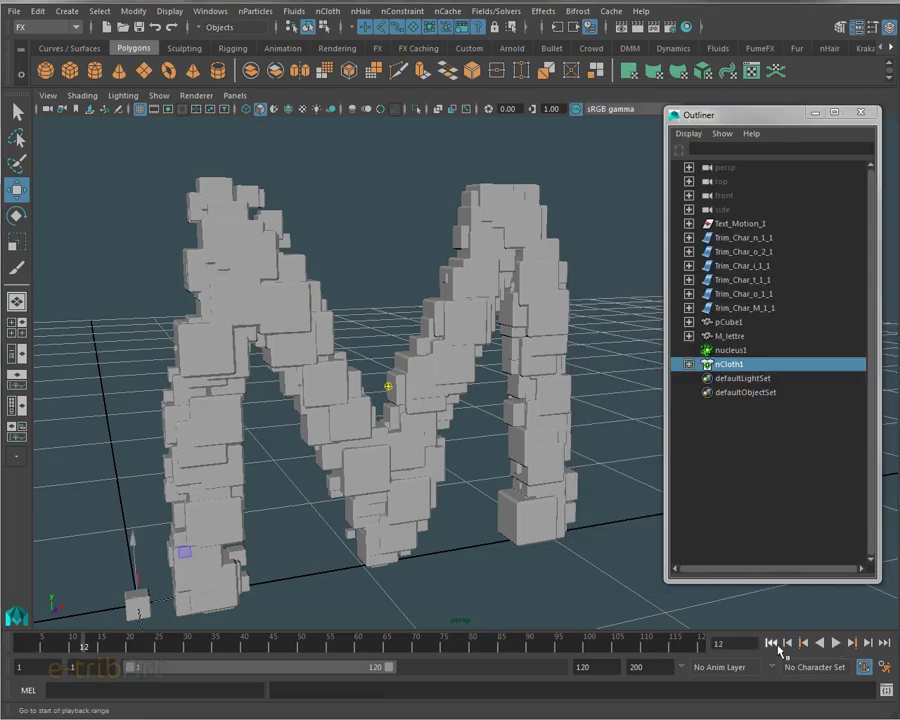
pyautogui.moveTo(463, 362)
pyautogui.keyDown('alt'); pyautogui.mouseDown()
pyautogui.moveTo(381, 374)
pyautogui.moveTo(377, 334)
pyautogui.mouseUp(); pyautogui.keyUp('alt')
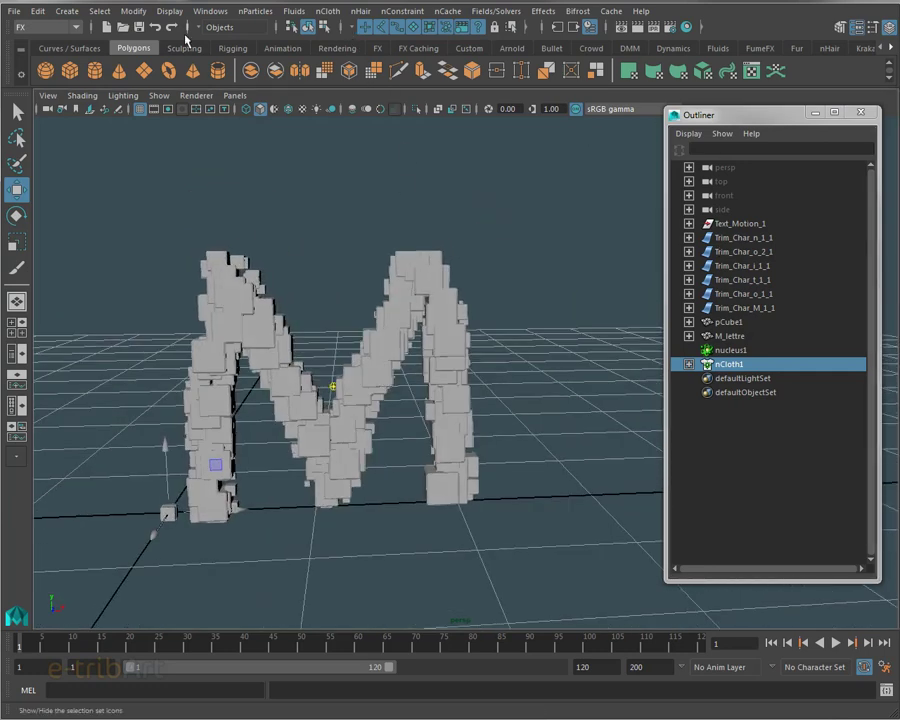
# Step: Add an air field, airField1, to the M_lettre mesh and show its attributes
pyautogui.click(474, 12)
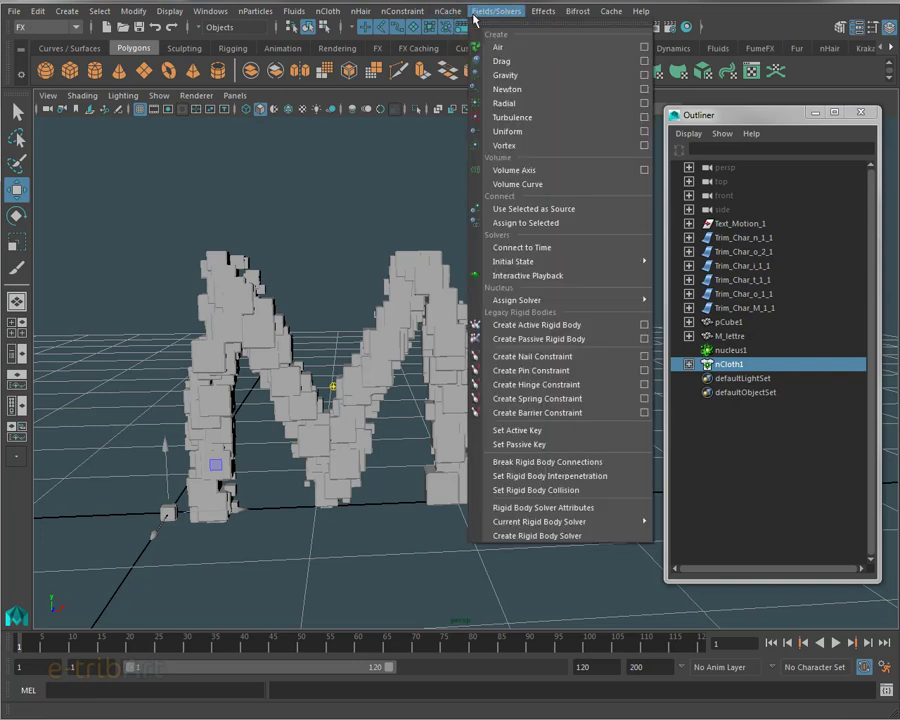
pyautogui.click(645, 48)
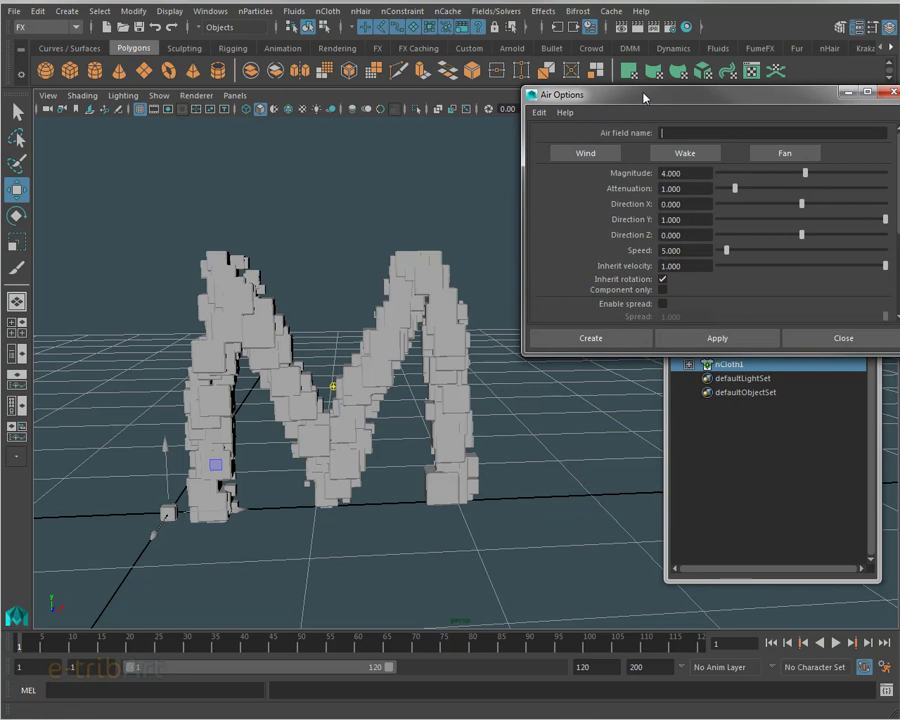
pyautogui.click(843, 338)
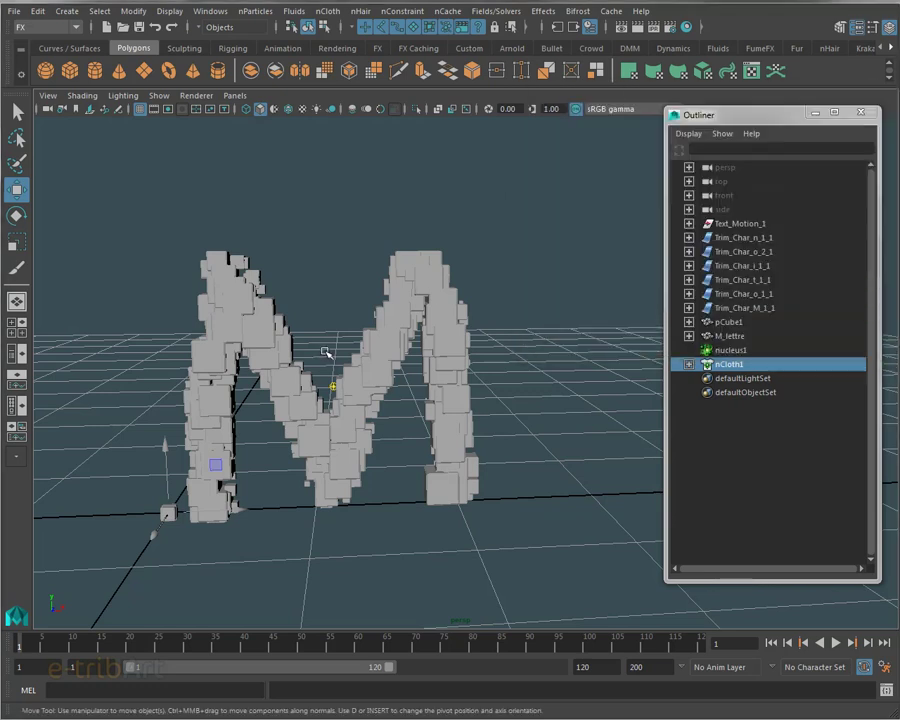
pyautogui.click(385, 313)
pyautogui.click(496, 11)
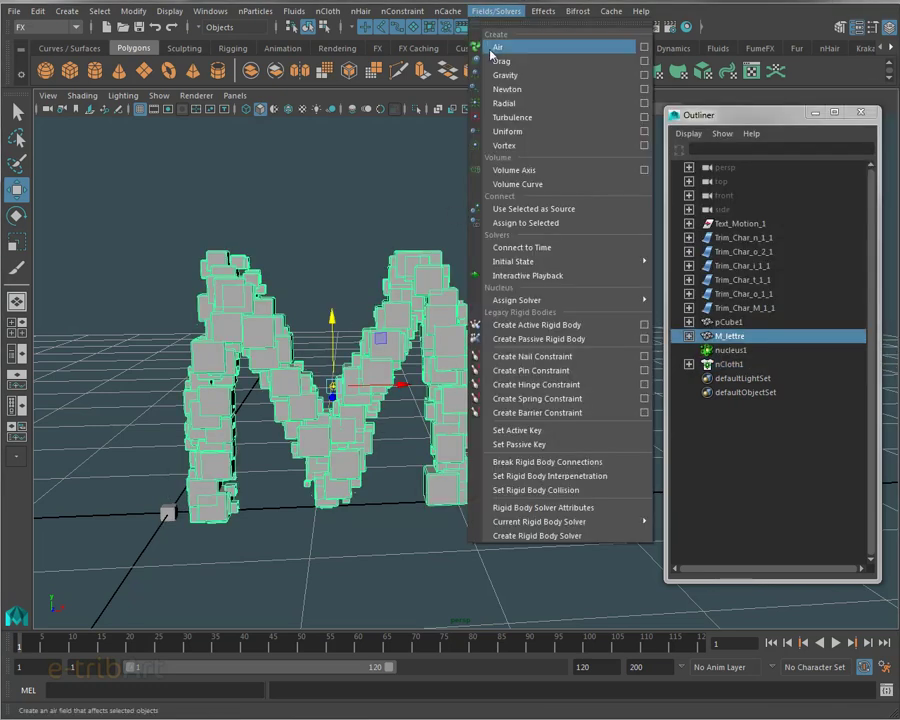
pyautogui.click(492, 48)
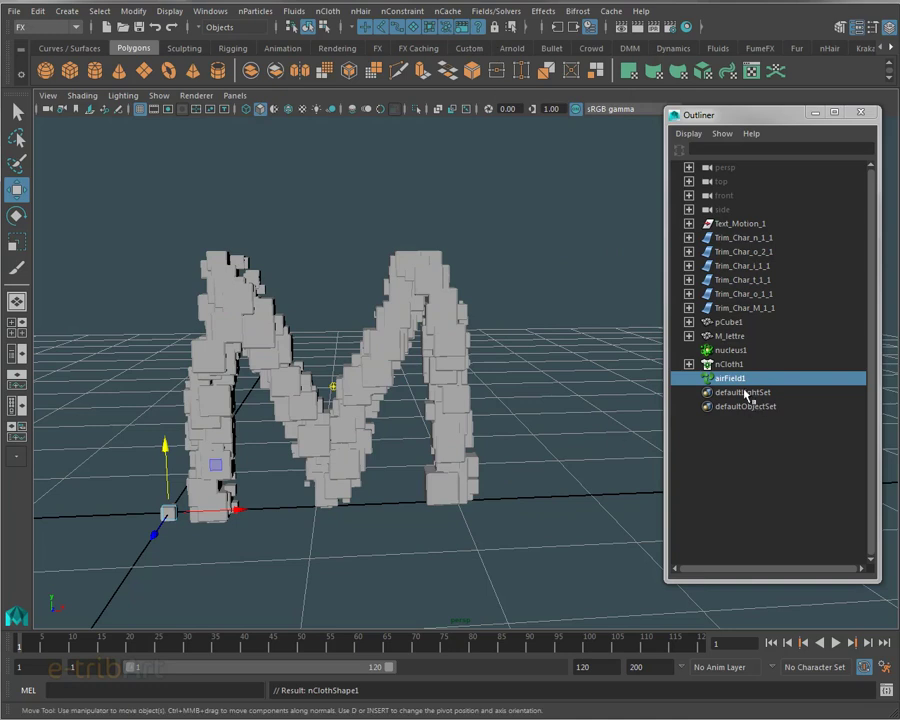
pyautogui.moveTo(765, 114); pyautogui.dragTo(723, 118)
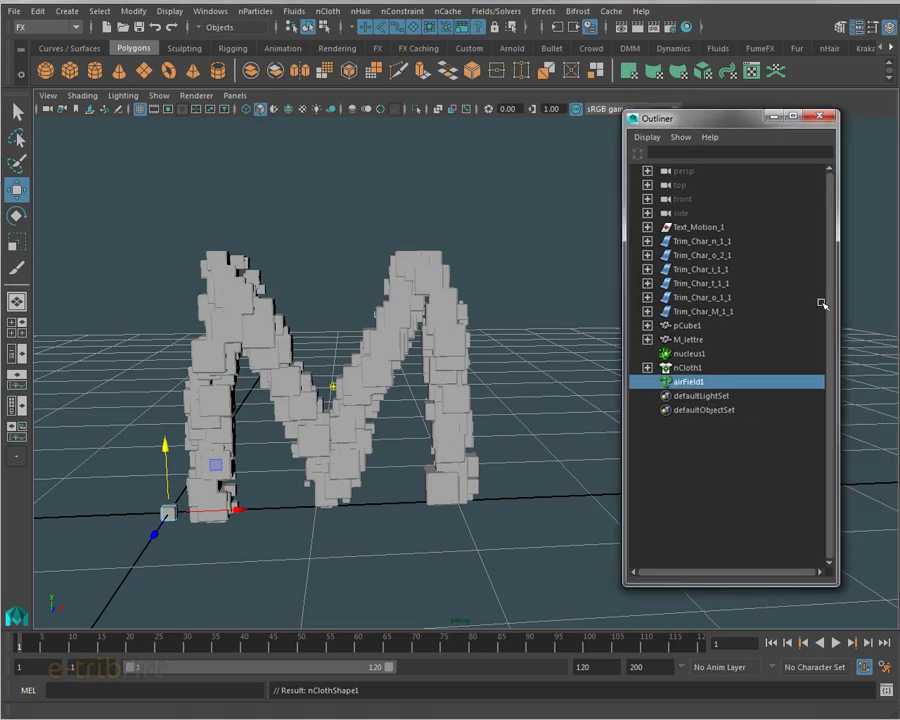
pyautogui.hotkey('ctrl', 'a')
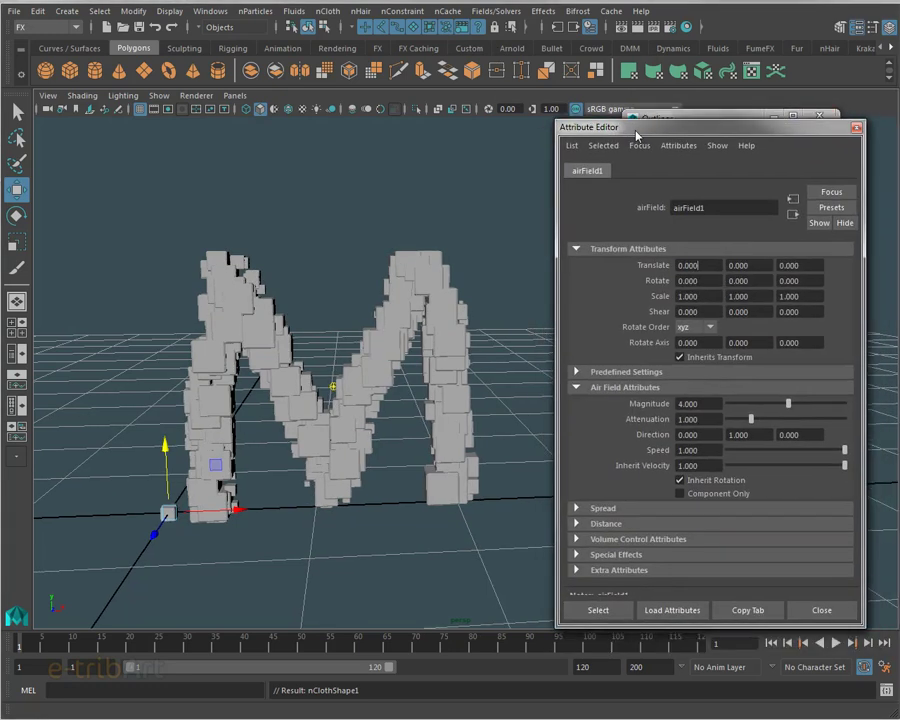
pyautogui.moveTo(636, 133); pyautogui.dragTo(634, 149)
# Step: Set the air field's Direction X to 1 and Magnitude to 50
pyautogui.moveTo(754, 451); pyautogui.dragTo(698, 451)
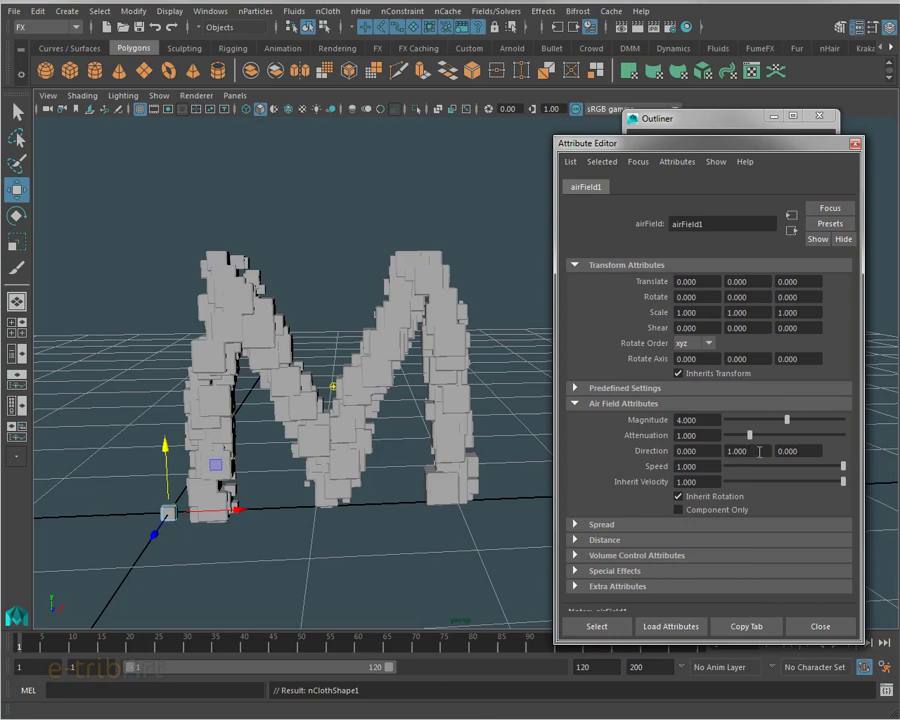
pyautogui.doubleClick(709, 451)
pyautogui.write('1')
pyautogui.press('Return')
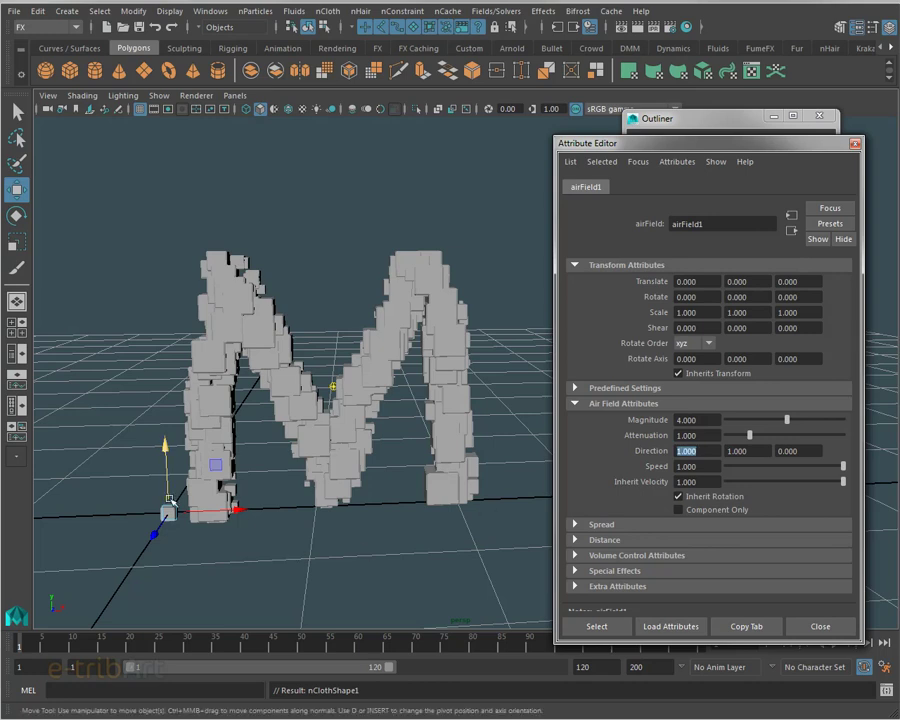
pyautogui.moveTo(717, 146); pyautogui.dragTo(778, 143)
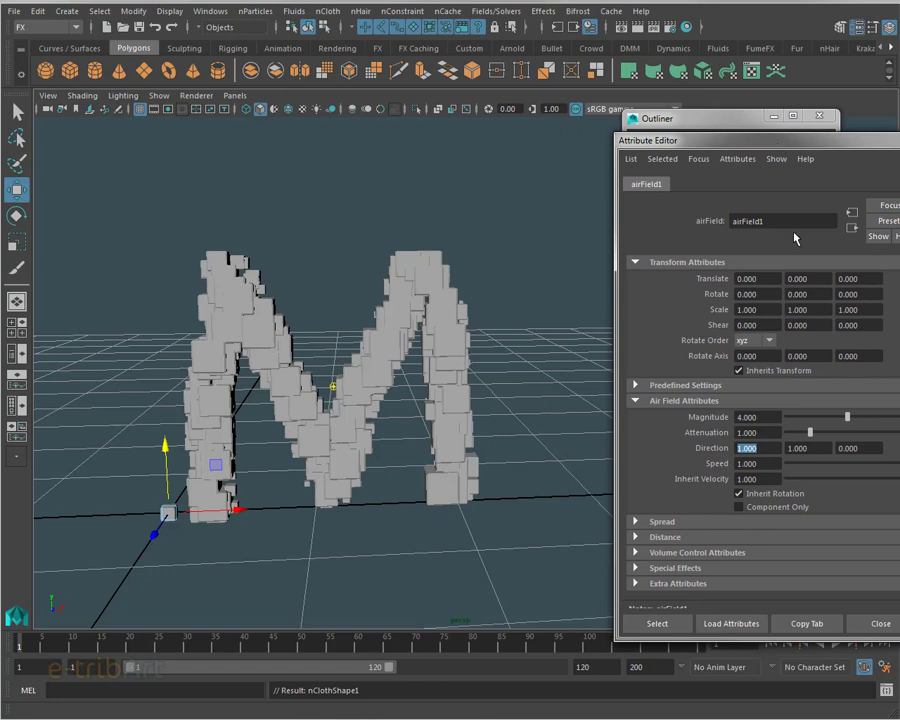
pyautogui.doubleClick(749, 417)
pyautogui.write('50')
pyautogui.press('Return')
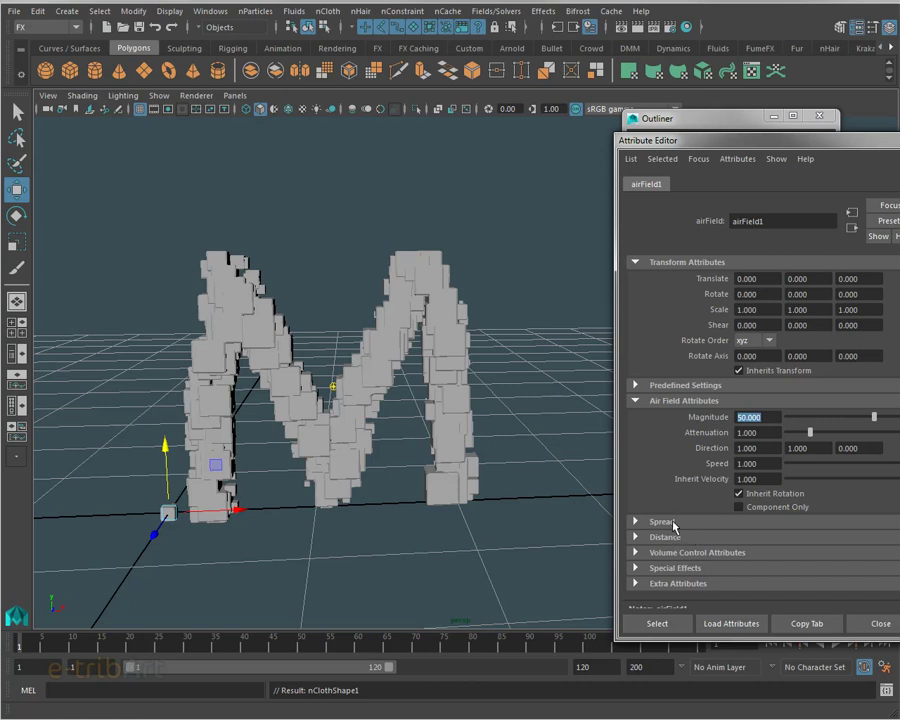
# Step: Set the air field's Volume Shape to Cube
pyautogui.click(687, 552)
pyautogui.scroll(-2, 755, 530)
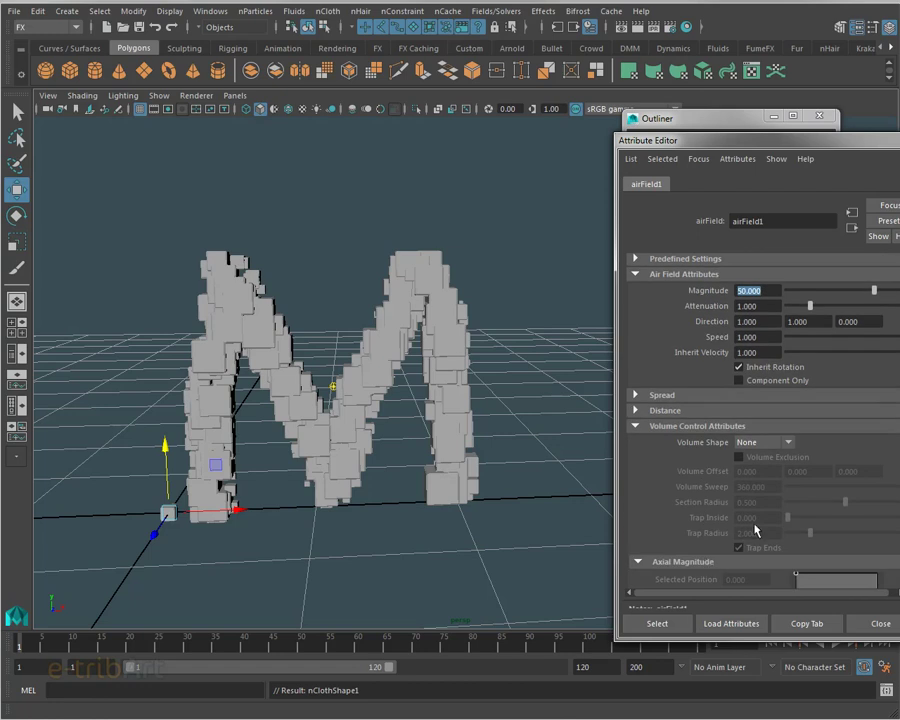
pyautogui.click(762, 442)
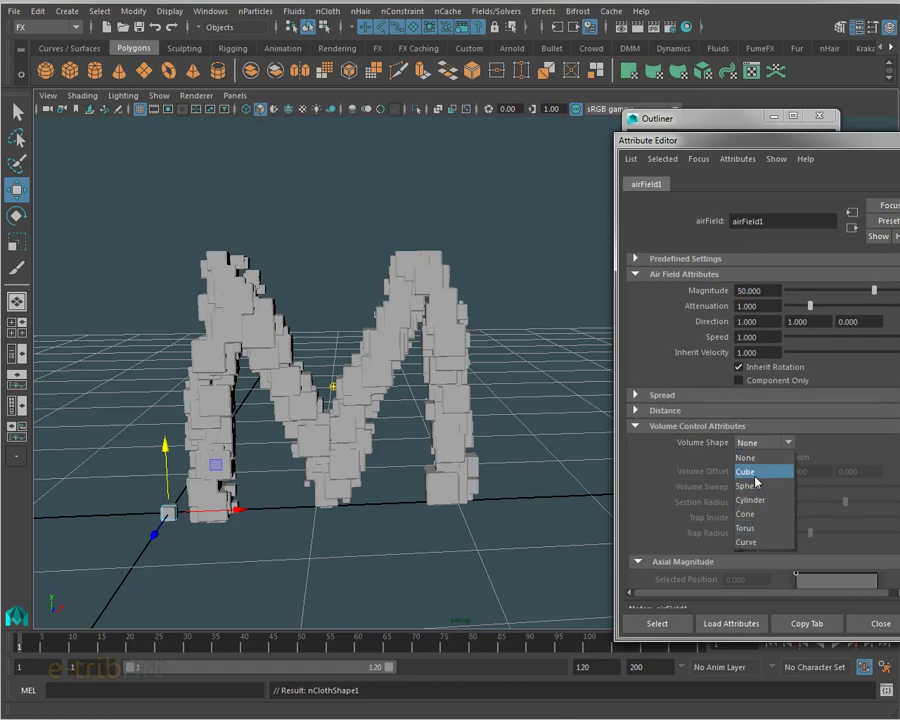
pyautogui.click(746, 471)
# Step: Move airField1 right of the M to X 3.345, Y 0.933 and show the Channel Box
pyautogui.hotkey('ctrl', 'a')
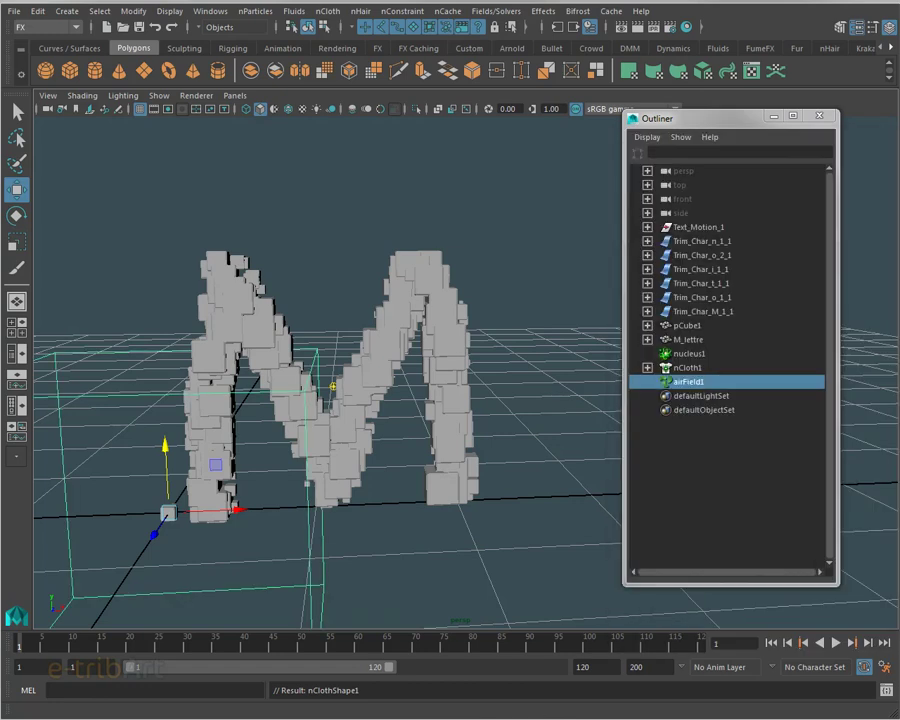
pyautogui.scroll(-2, 270, 500)
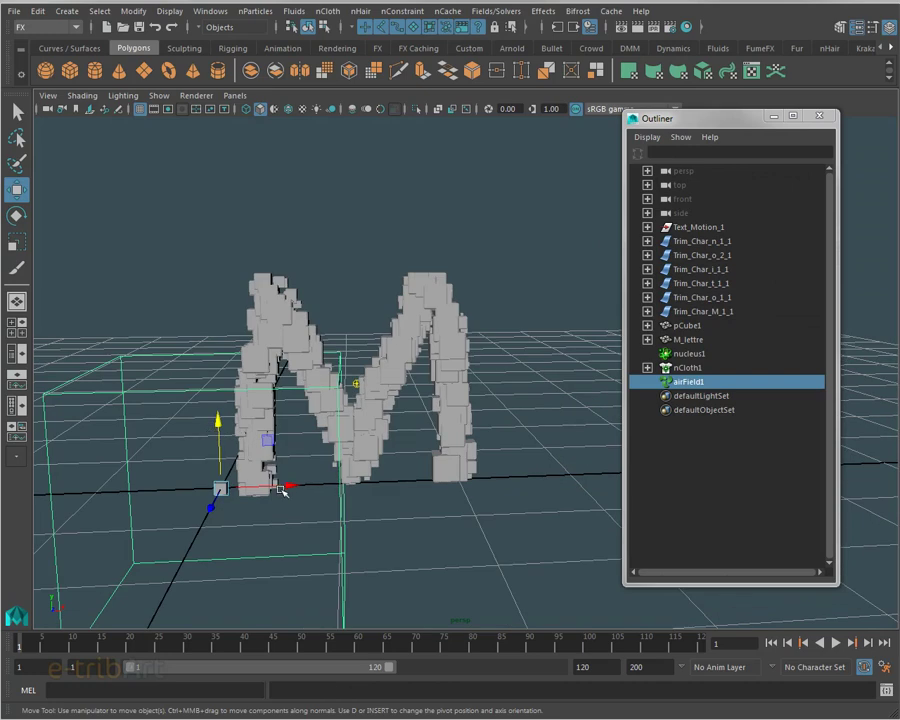
pyautogui.moveTo(283, 490); pyautogui.dragTo(657, 488)
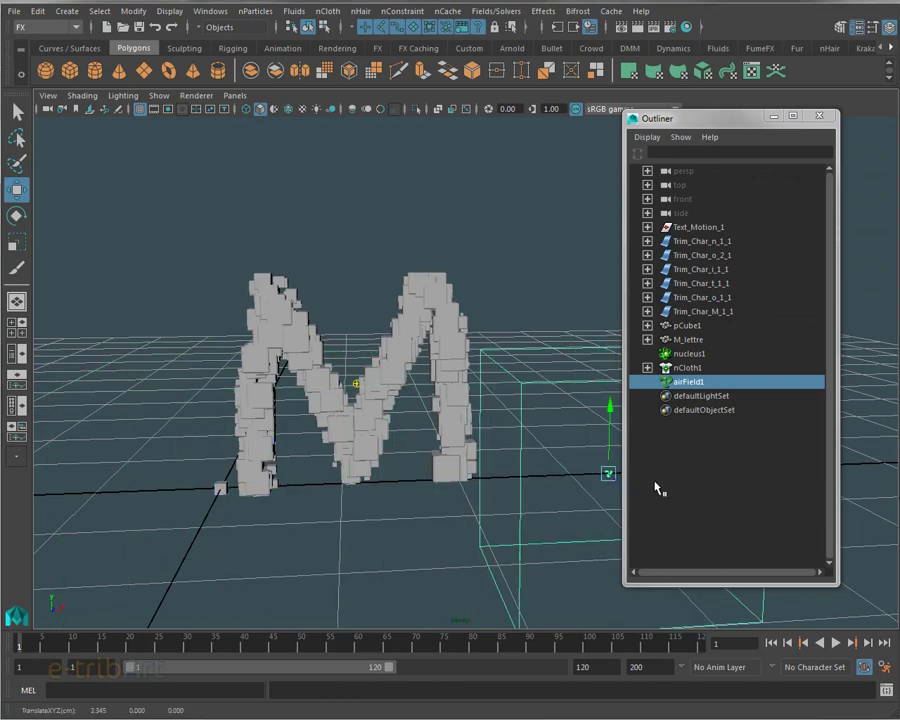
pyautogui.moveTo(599, 380)
pyautogui.mouseDown()
pyautogui.moveTo(603, 293)
pyautogui.moveTo(600, 307)
pyautogui.moveTo(518, 358)
pyautogui.mouseUp()
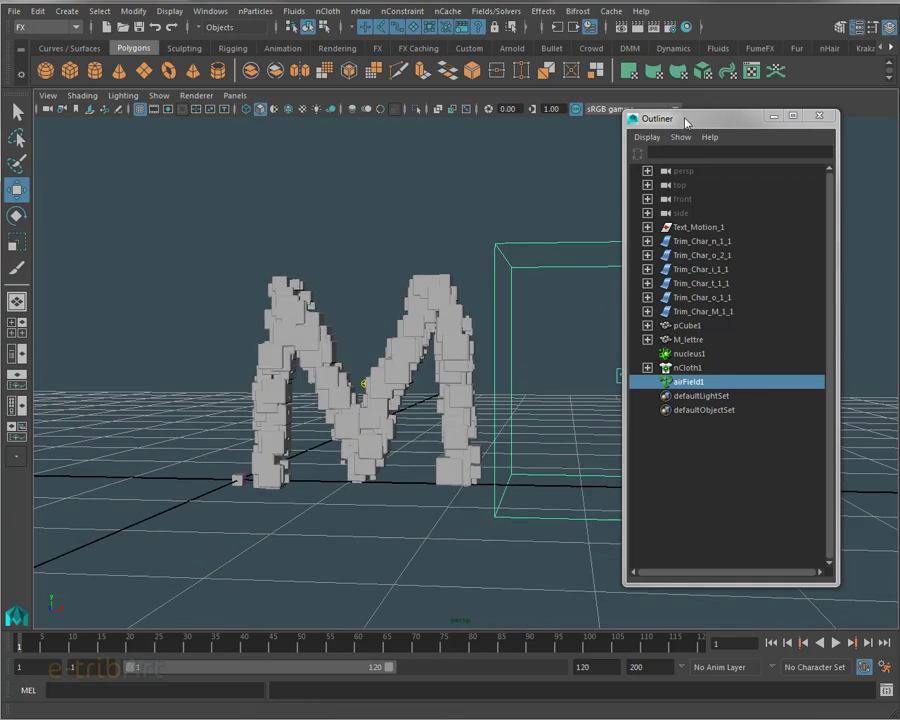
pyautogui.moveTo(686, 121); pyautogui.dragTo(764, 128)
pyautogui.keyDown('alt'); pyautogui.moveTo(530, 334); pyautogui.dragTo(530, 380); pyautogui.keyUp('alt')
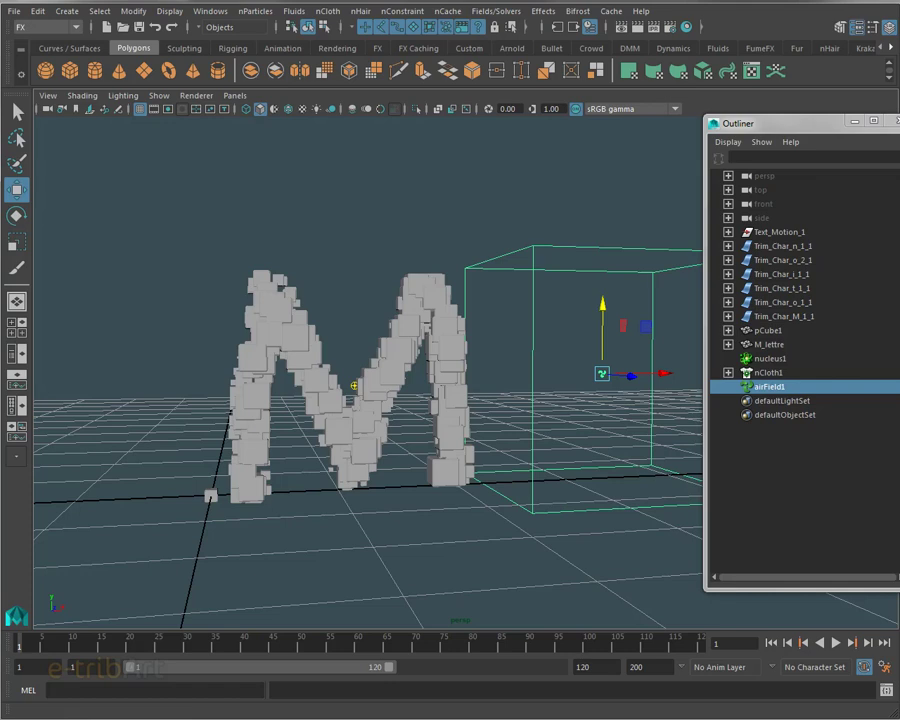
pyautogui.click(894, 120)
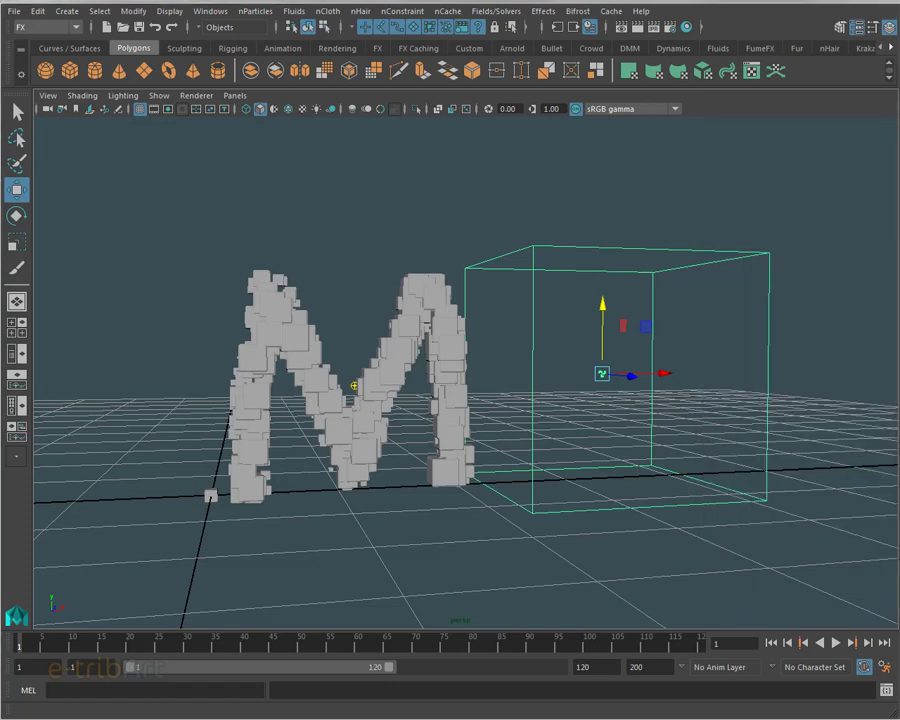
pyautogui.click(888, 27)
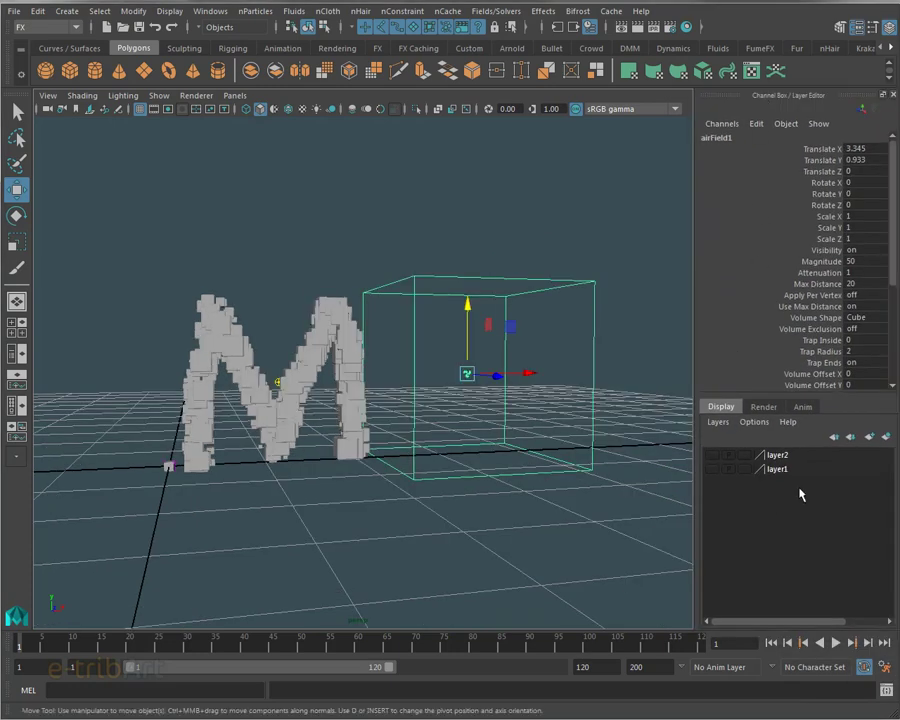
# Step: Key airField1's Translate X, Y and Z at frame 1
pyautogui.moveTo(824, 150); pyautogui.dragTo(828, 176)
pyautogui.rightClick(828, 176)
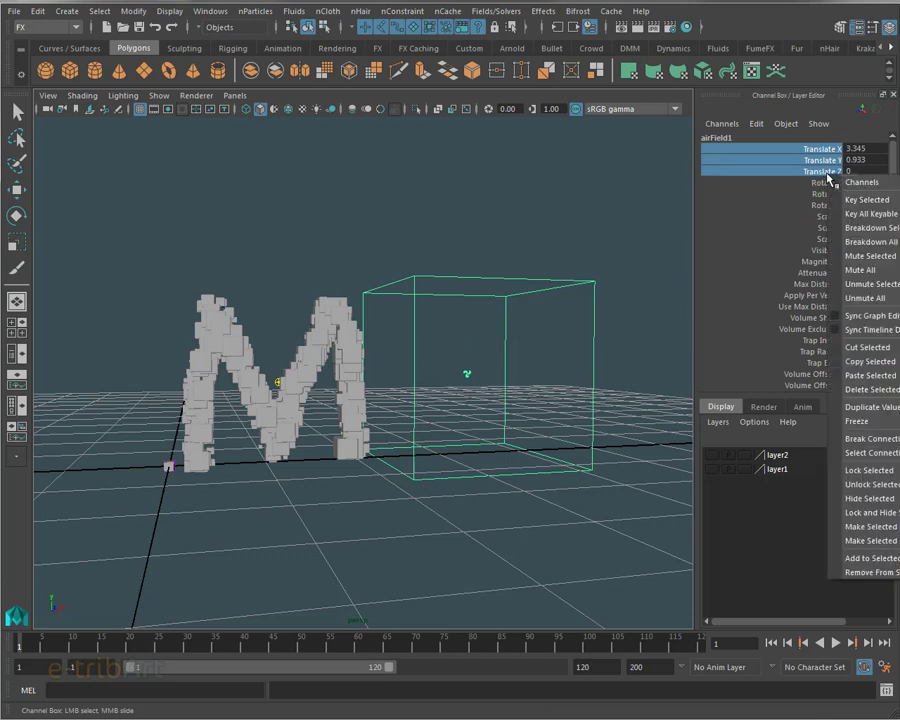
pyautogui.click(866, 199)
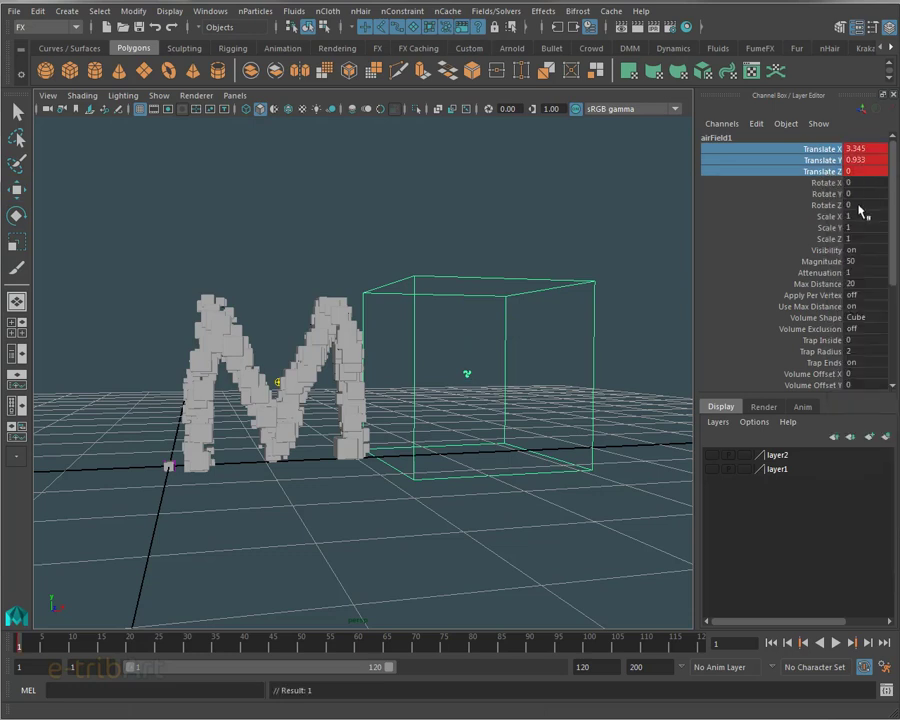
pyautogui.click(737, 127)
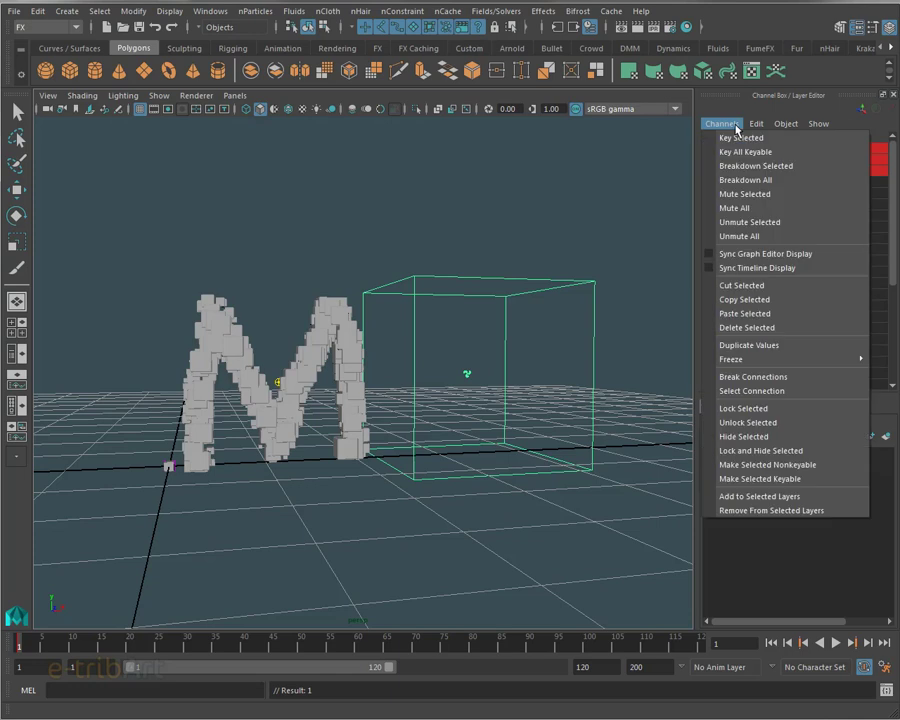
pyautogui.click(718, 112)
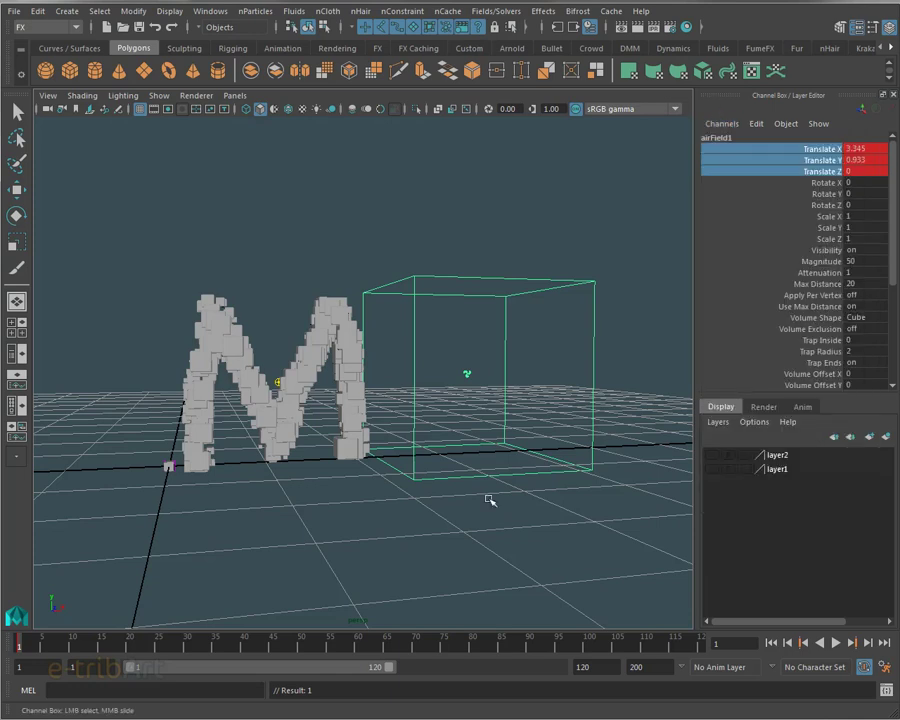
# Step: At frame 50, move the air field left across the M, then return to frame 1
pyautogui.press('w')
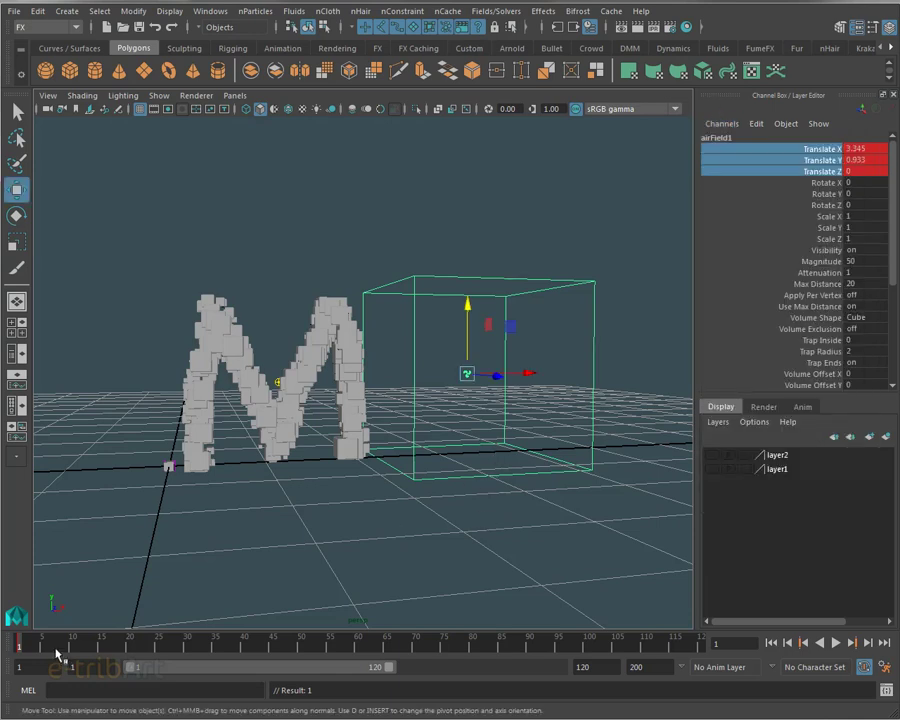
pyautogui.moveTo(27, 648)
pyautogui.mouseDown()
pyautogui.moveTo(308, 668)
pyautogui.moveTo(300, 666)
pyautogui.mouseUp()
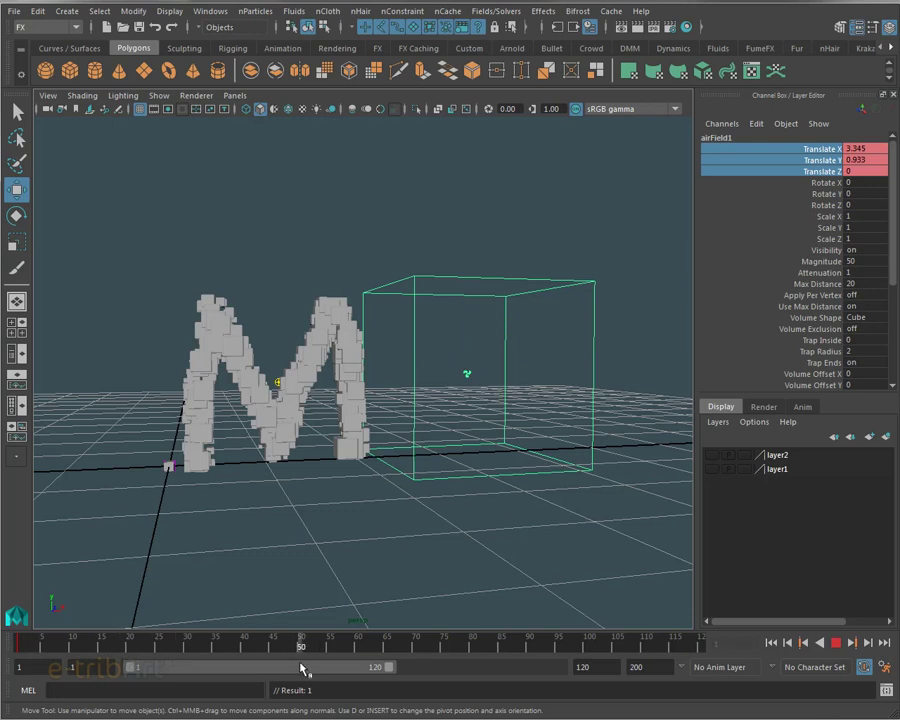
pyautogui.moveTo(520, 375)
pyautogui.mouseDown()
pyautogui.moveTo(530, 376)
pyautogui.moveTo(185, 378)
pyautogui.mouseUp()
pyautogui.moveTo(309, 655); pyautogui.dragTo(24, 641)
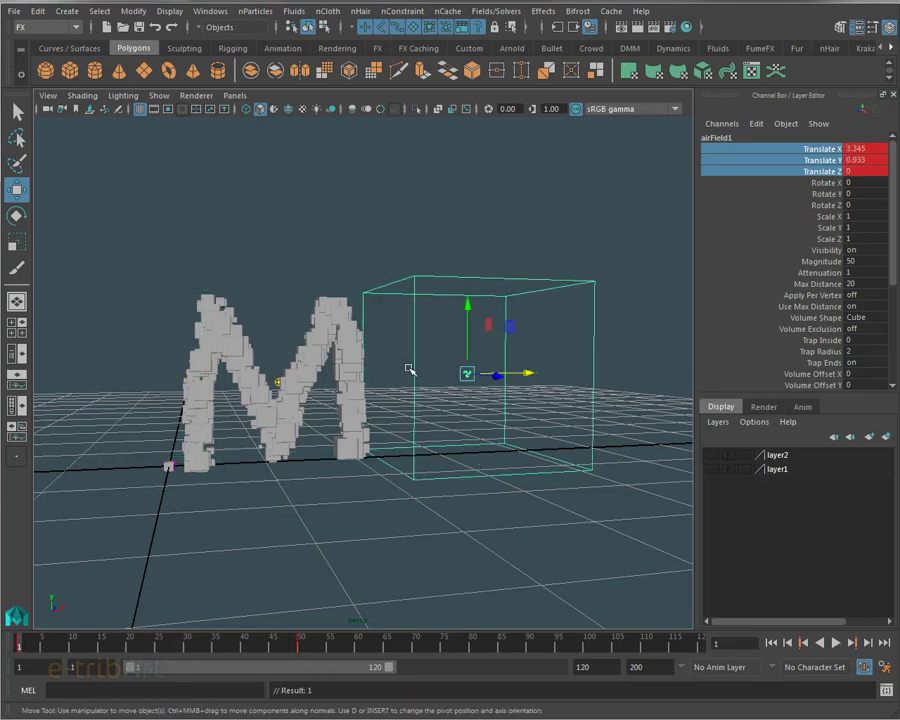
pyautogui.keyDown('alt'); pyautogui.moveTo(409, 369); pyautogui.dragTo(398, 386); pyautogui.keyUp('alt')
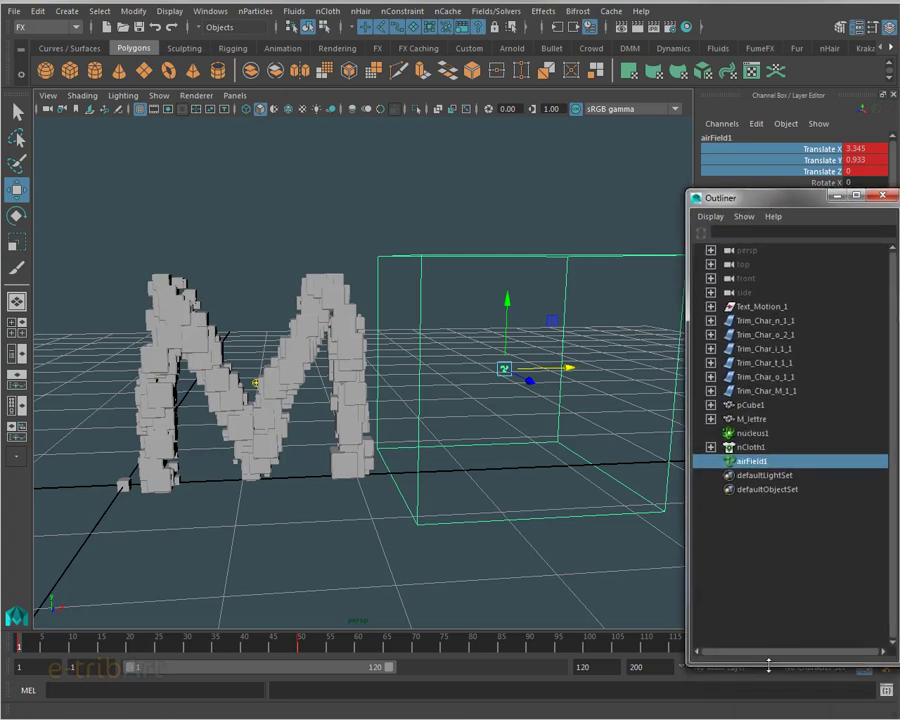
pyautogui.moveTo(768, 664); pyautogui.dragTo(768, 566)
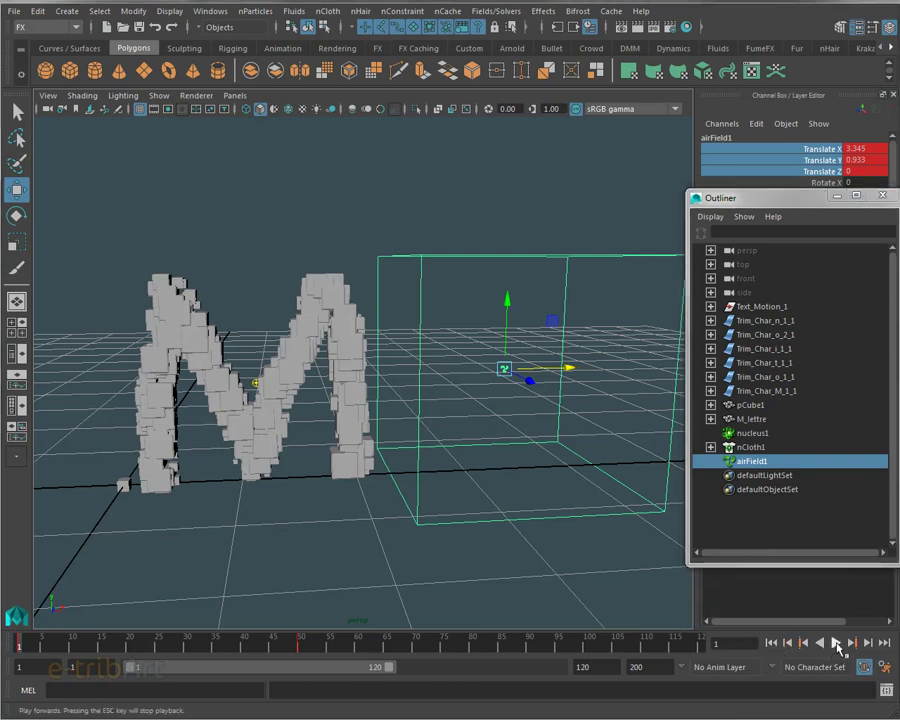
pyautogui.click(838, 644)
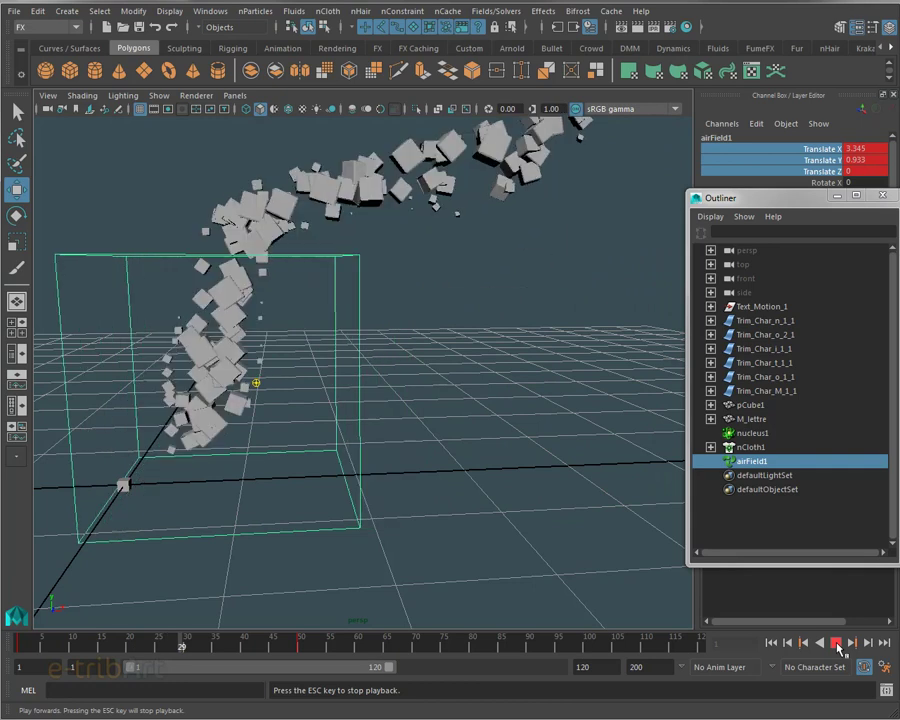
pyautogui.click(838, 645)
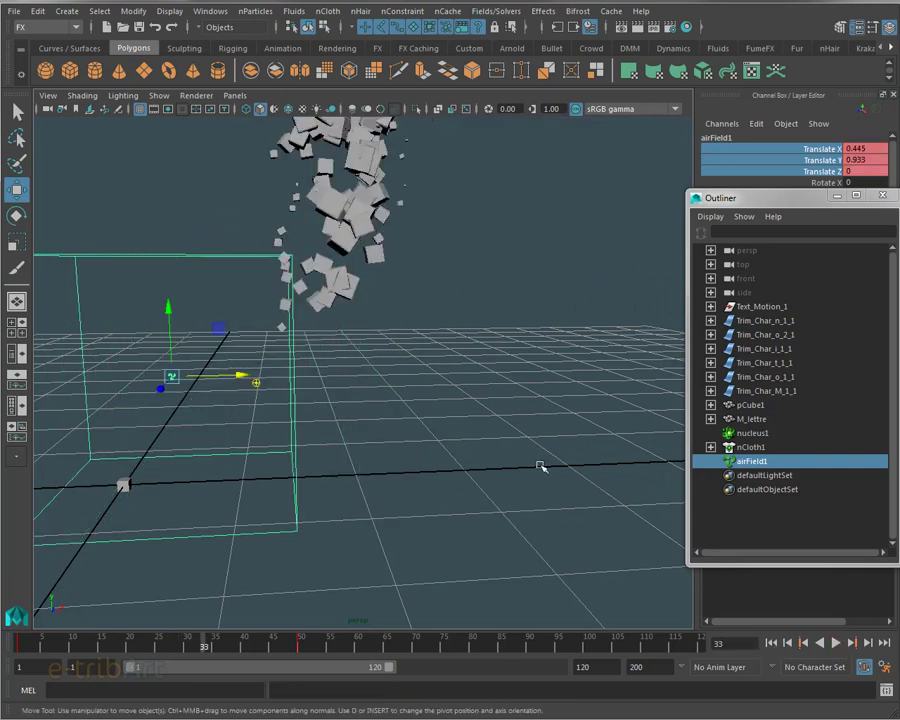
pyautogui.moveTo(484, 390)
pyautogui.keyDown('alt'); pyautogui.mouseDown()
pyautogui.moveTo(468, 420)
pyautogui.moveTo(522, 426)
pyautogui.moveTo(534, 500)
pyautogui.mouseUp(); pyautogui.keyUp('alt')
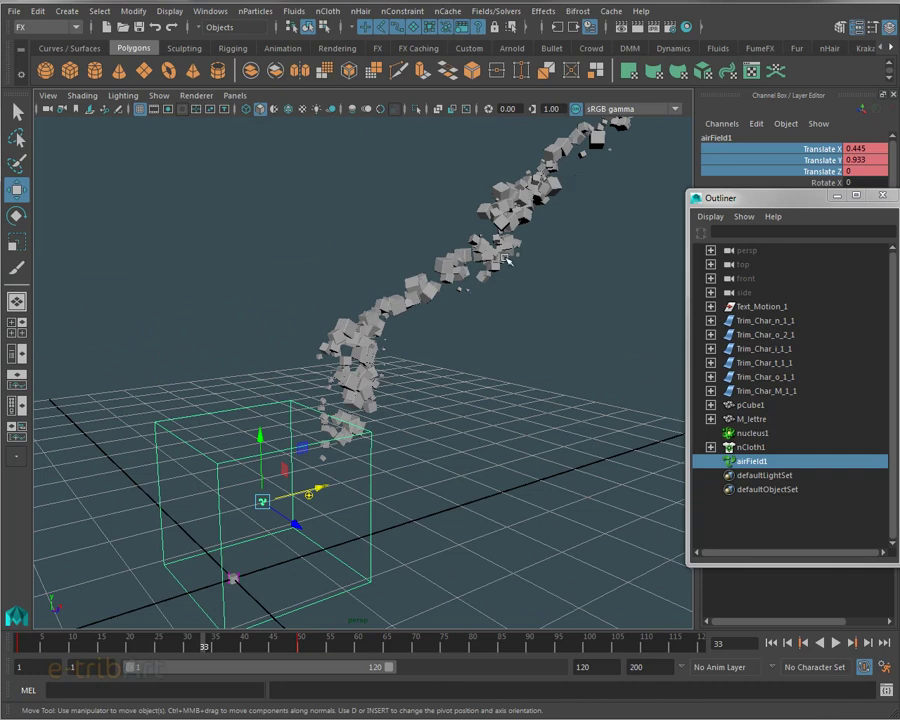
pyautogui.moveTo(507, 262)
pyautogui.keyDown('alt'); pyautogui.mouseDown()
pyautogui.moveTo(516, 325)
pyautogui.moveTo(554, 345)
pyautogui.moveTo(440, 311)
pyautogui.moveTo(325, 207)
pyautogui.moveTo(475, 269)
pyautogui.moveTo(468, 312)
pyautogui.mouseUp(); pyautogui.keyUp('alt')
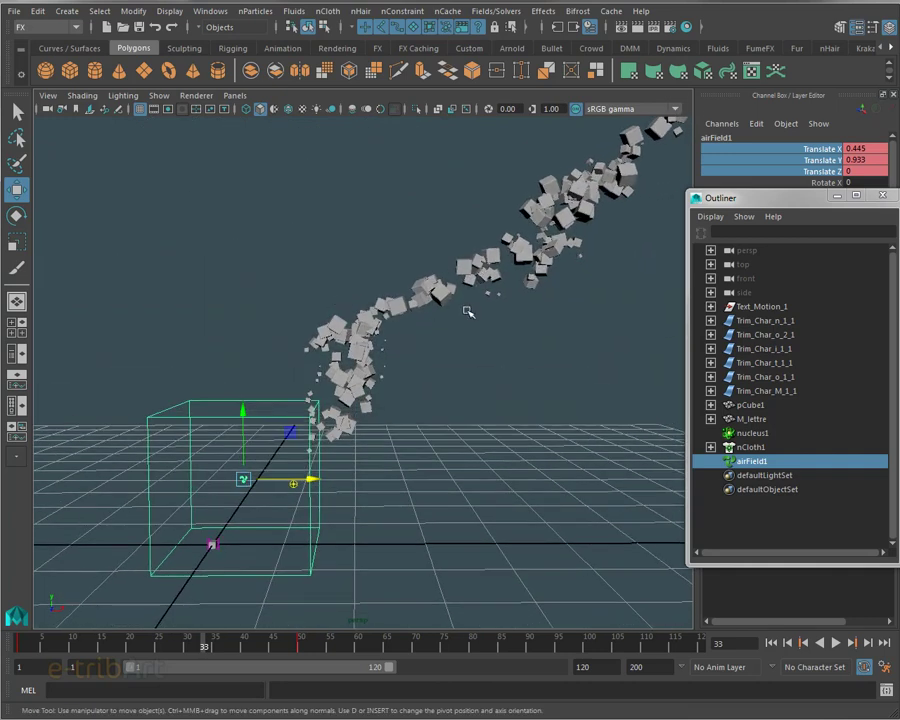
pyautogui.keyDown('alt'); pyautogui.moveTo(468, 310); pyautogui.dragTo(446, 317); pyautogui.keyUp('alt')
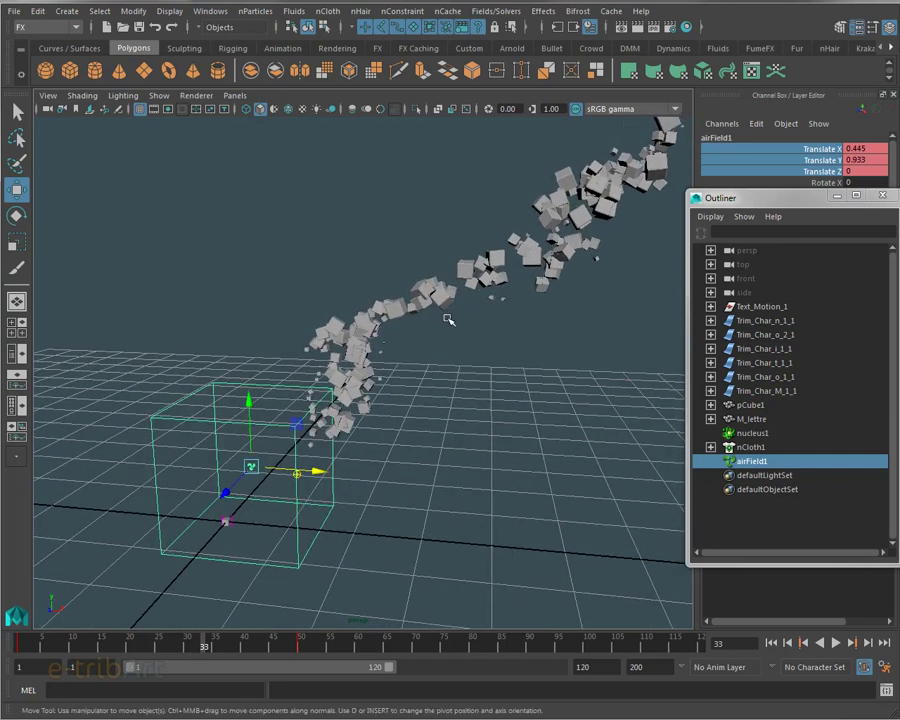
pyautogui.click(771, 648)
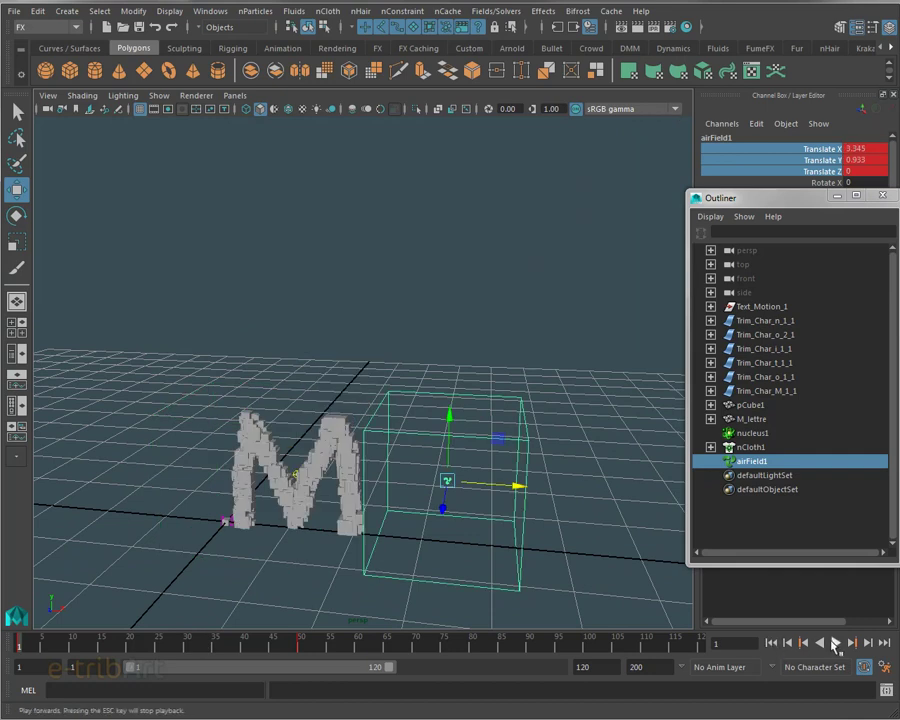
pyautogui.click(836, 646)
pyautogui.moveTo(450, 528)
pyautogui.keyDown('alt'); pyautogui.mouseDown()
pyautogui.moveTo(432, 478)
pyautogui.moveTo(487, 424)
pyautogui.mouseUp(); pyautogui.keyUp('alt')
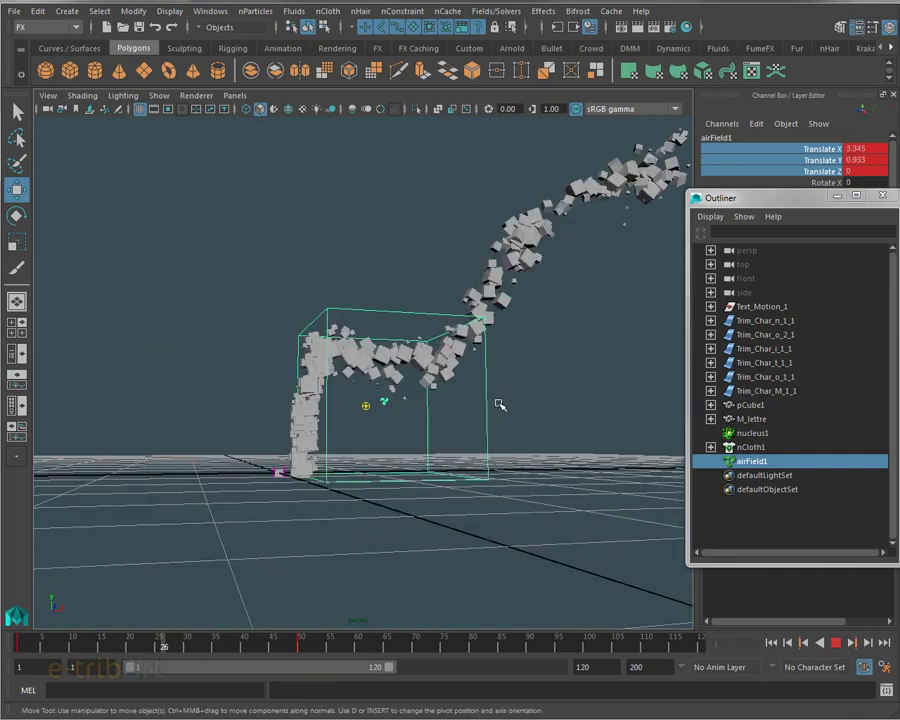
pyautogui.click(836, 643)
pyautogui.click(771, 644)
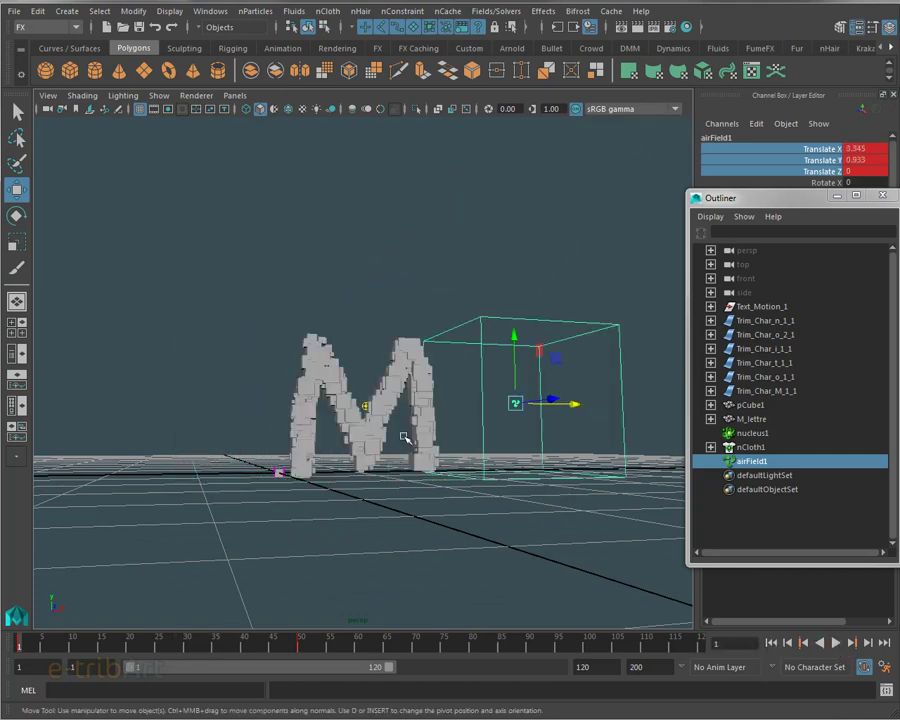
pyautogui.scroll(1, 405, 438)
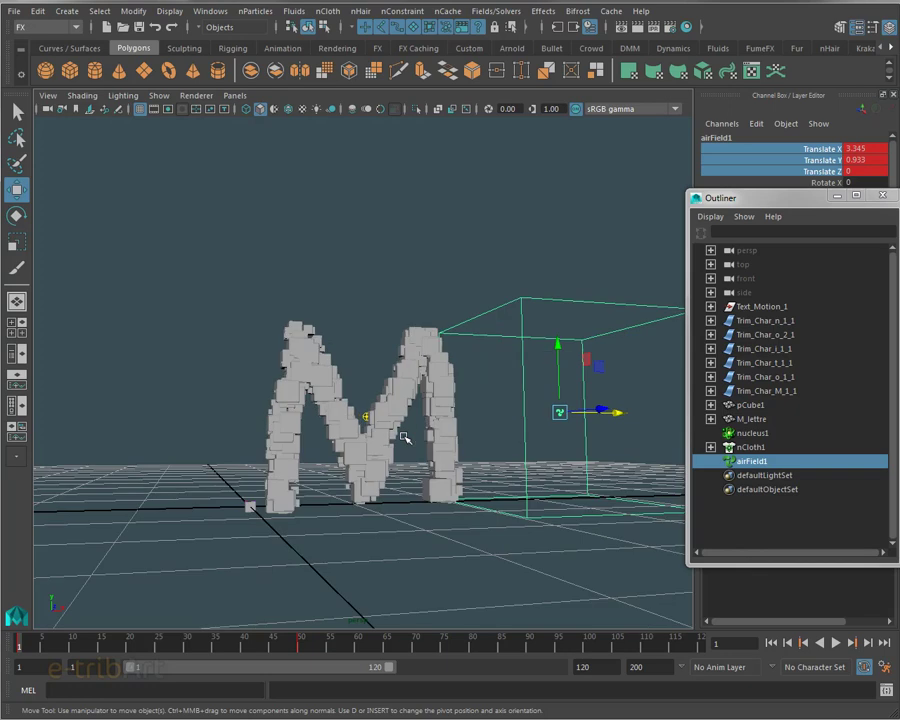
pyautogui.scroll(1, 400, 434)
pyautogui.scroll(1, 400, 440)
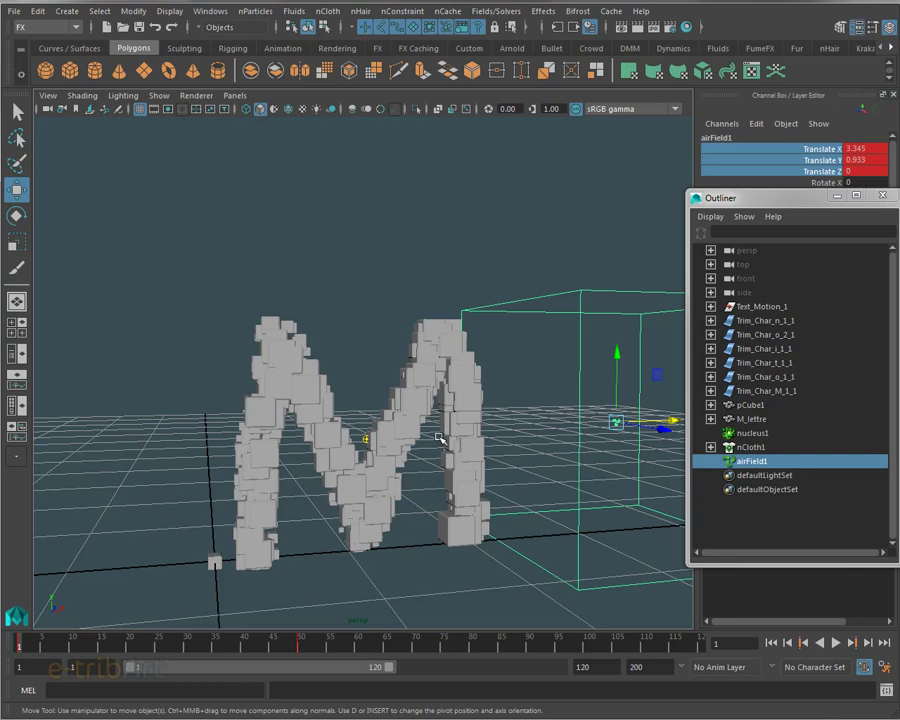
pyautogui.click(392, 12)
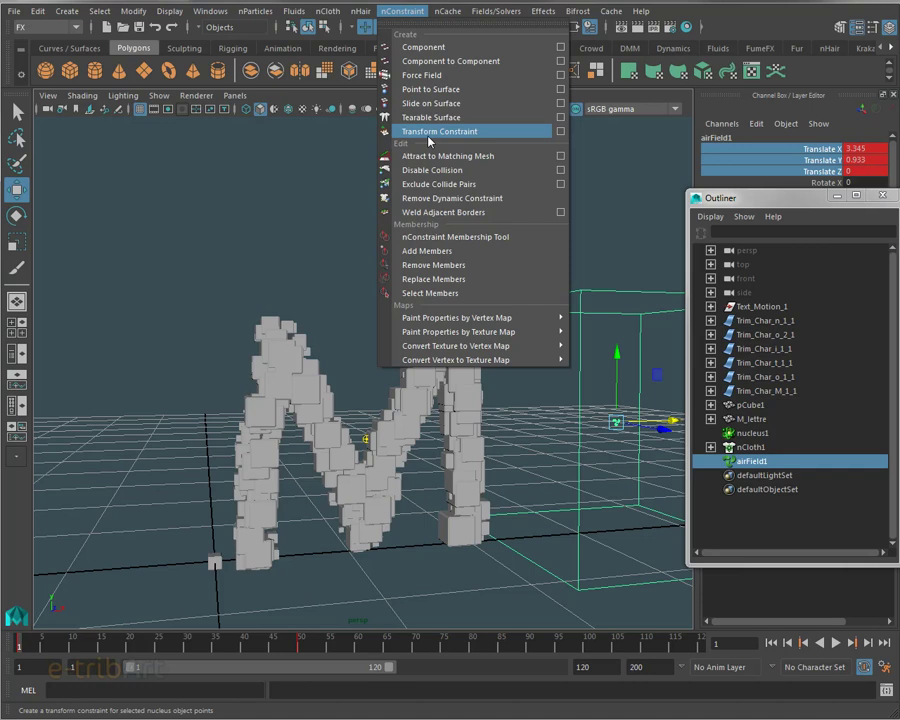
# Step: Bind the M_lettre cubes with a Transform Constraint (dynamicConstraint1) and bring up its attributes
pyautogui.click(297, 342)
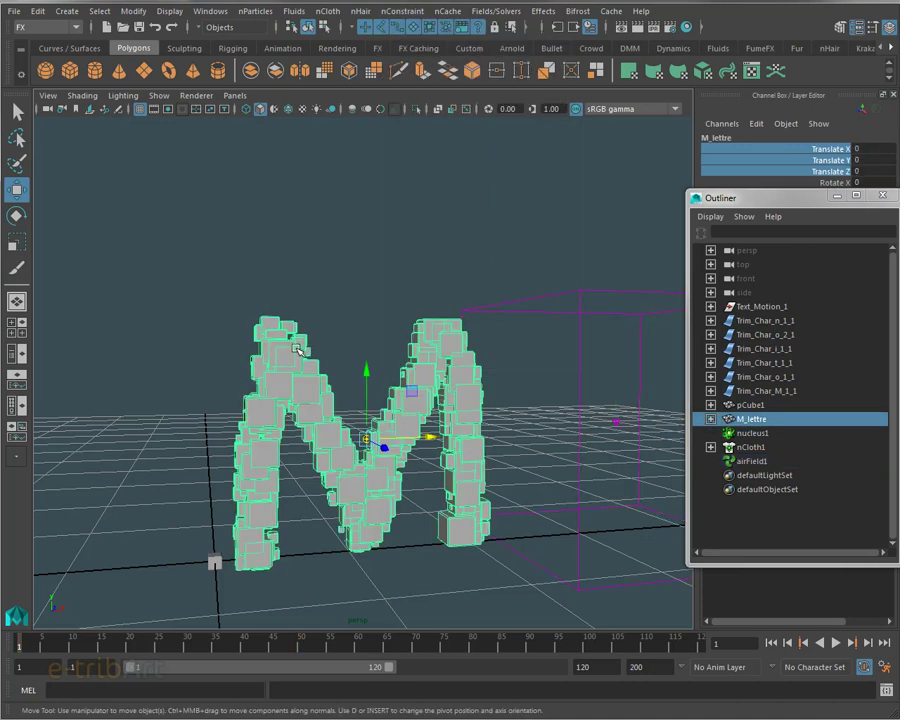
pyautogui.click(403, 11)
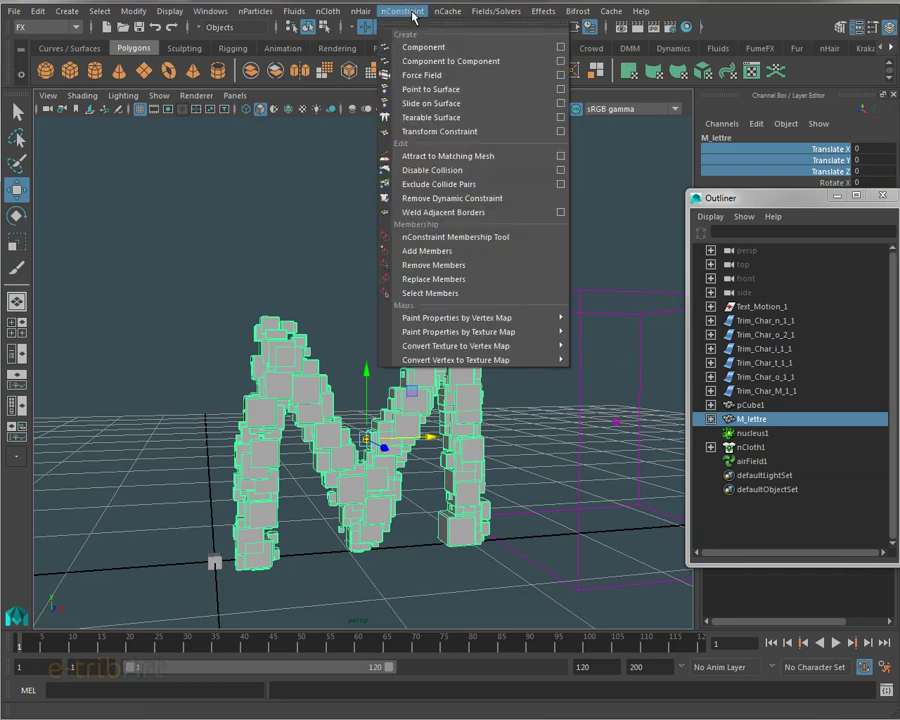
pyautogui.click(464, 131)
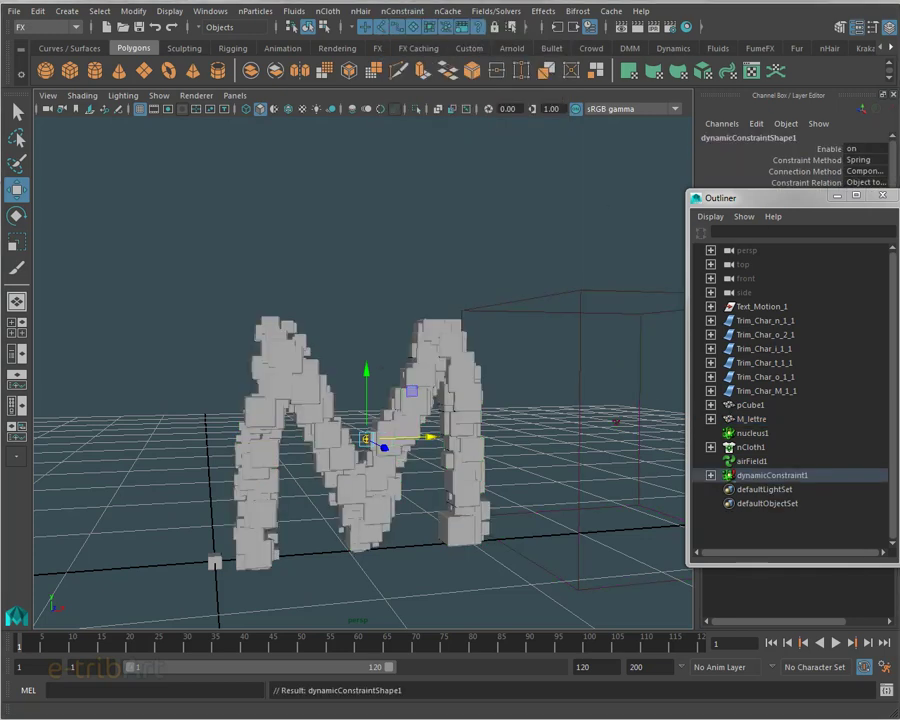
pyautogui.hotkey('ctrl', 'a')
pyautogui.moveTo(584, 161); pyautogui.dragTo(609, 84)
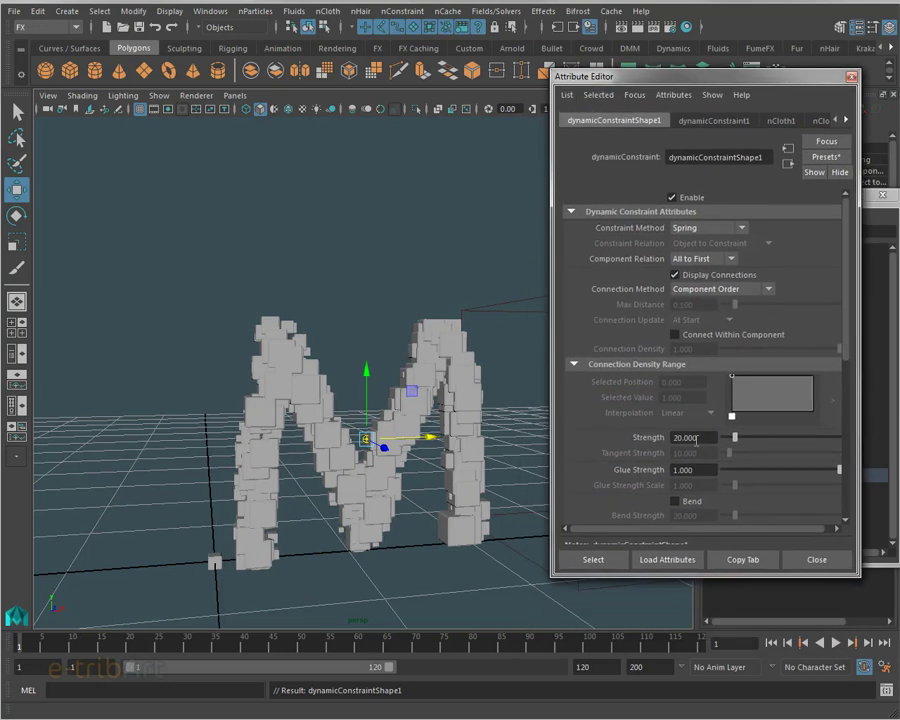
# Step: Set Glue Strength Scale to 0.100 and test Glue Strength around 0.5, then 0.172
pyautogui.moveTo(773, 470)
pyautogui.mouseDown()
pyautogui.moveTo(744, 470)
pyautogui.moveTo(780, 470)
pyautogui.mouseUp()
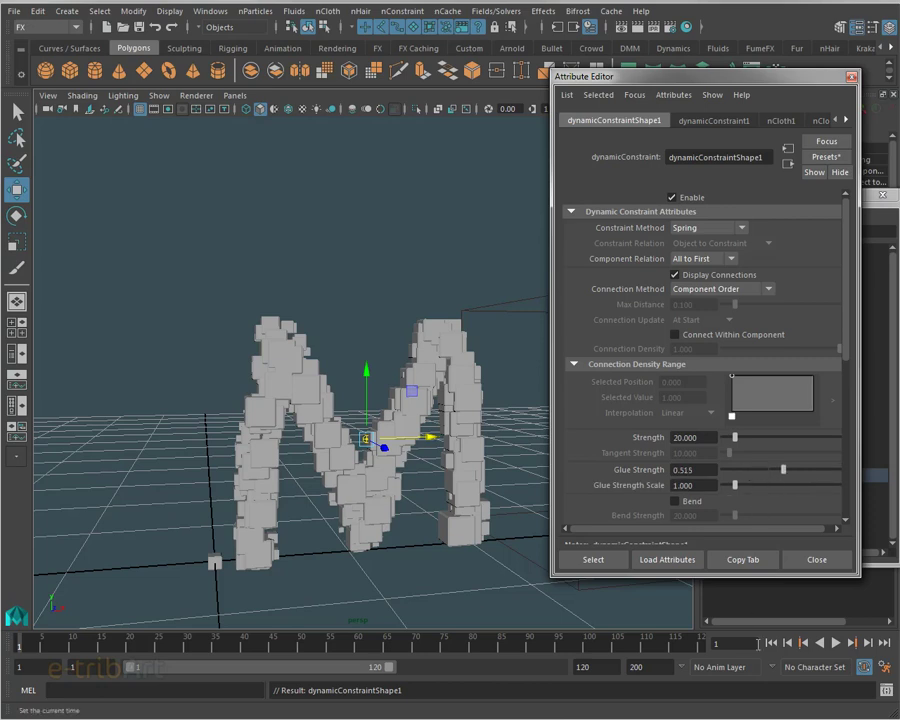
pyautogui.click(836, 644)
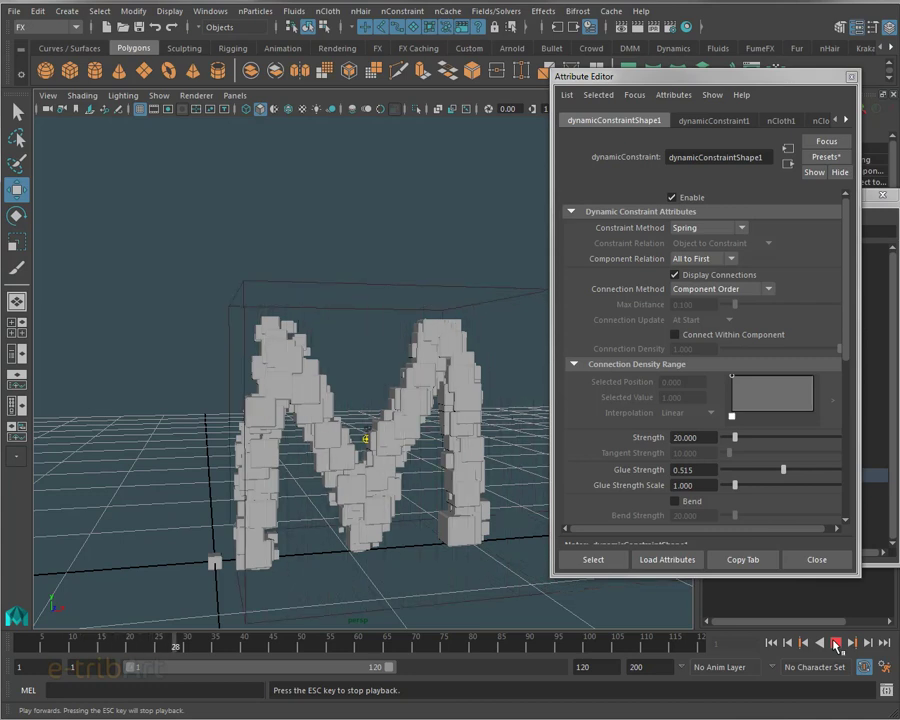
pyautogui.click(836, 644)
pyautogui.click(772, 644)
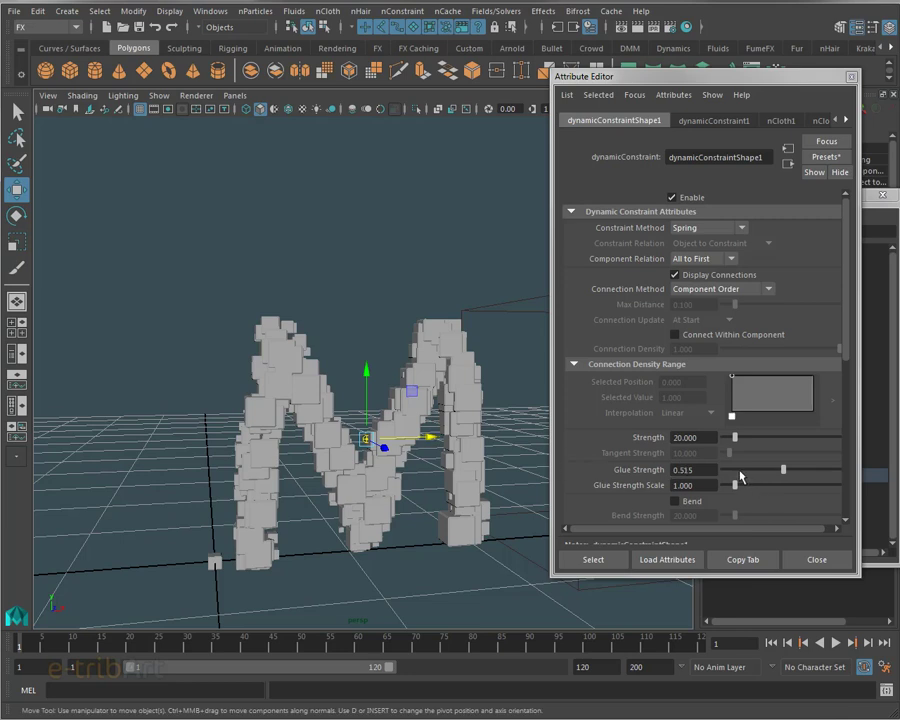
pyautogui.doubleClick(697, 485)
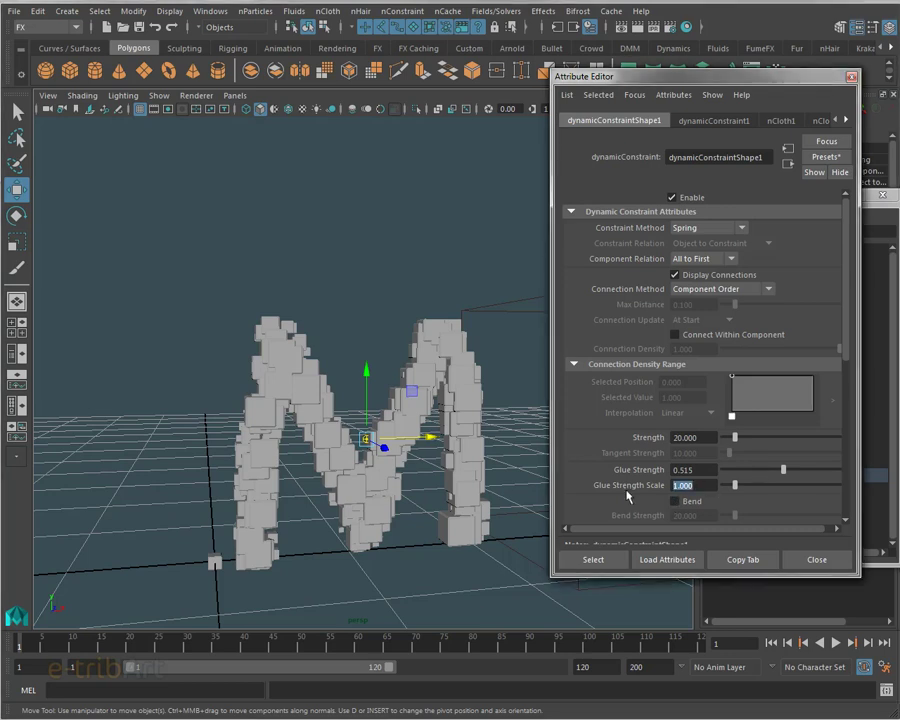
pyautogui.write('0')
pyautogui.press('Return')
pyautogui.moveTo(755, 472); pyautogui.dragTo(743, 470)
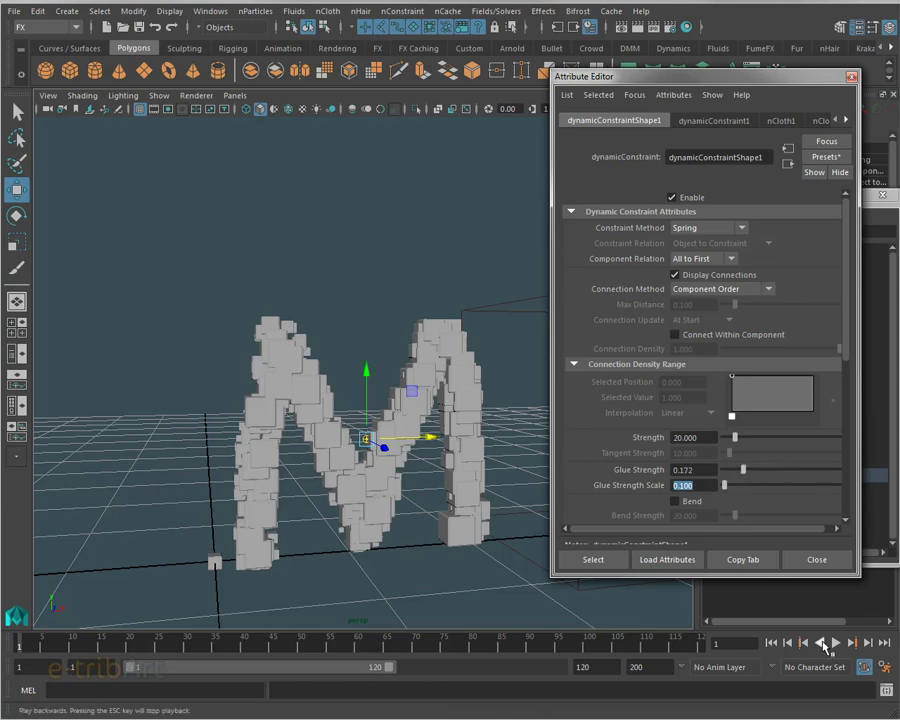
pyautogui.click(836, 643)
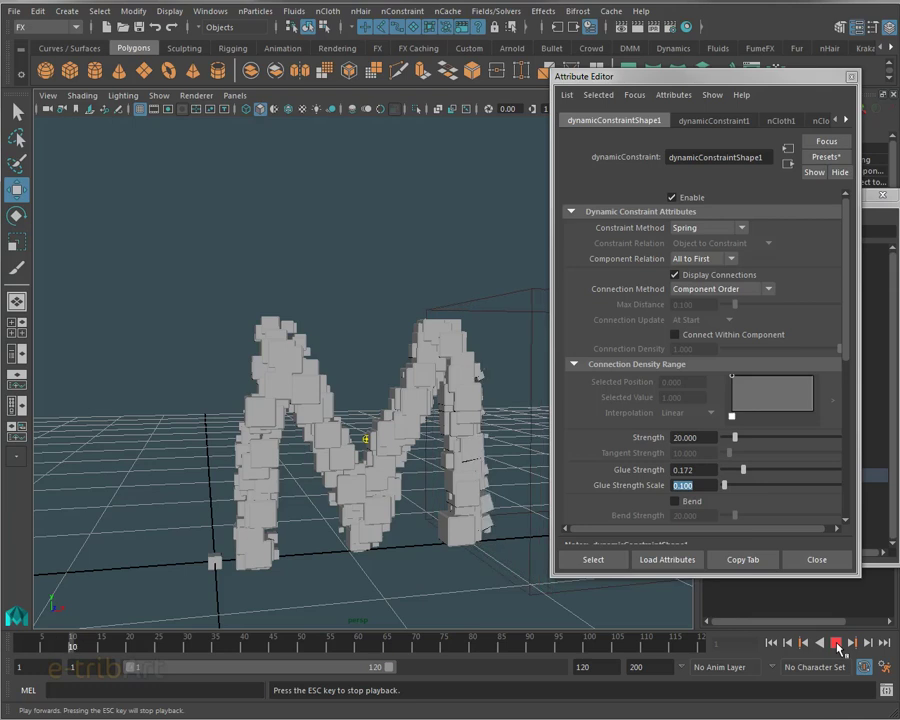
pyautogui.click(838, 645)
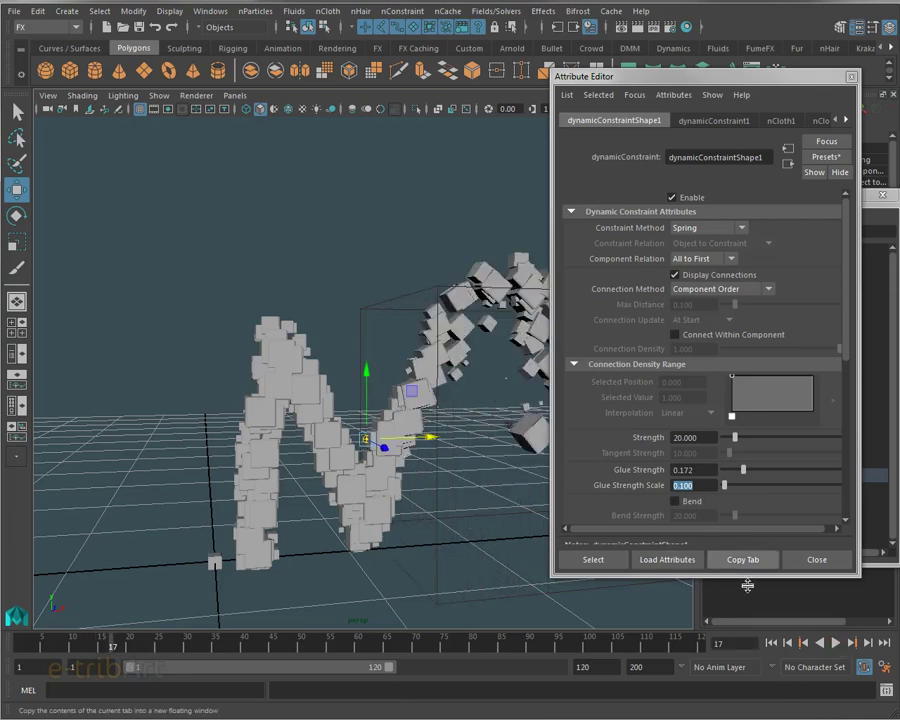
# Step: Fine-tune Glue Strength through 0.258 and 0.196 to a final 0.233, replaying each time
pyautogui.moveTo(743, 474); pyautogui.dragTo(753, 470)
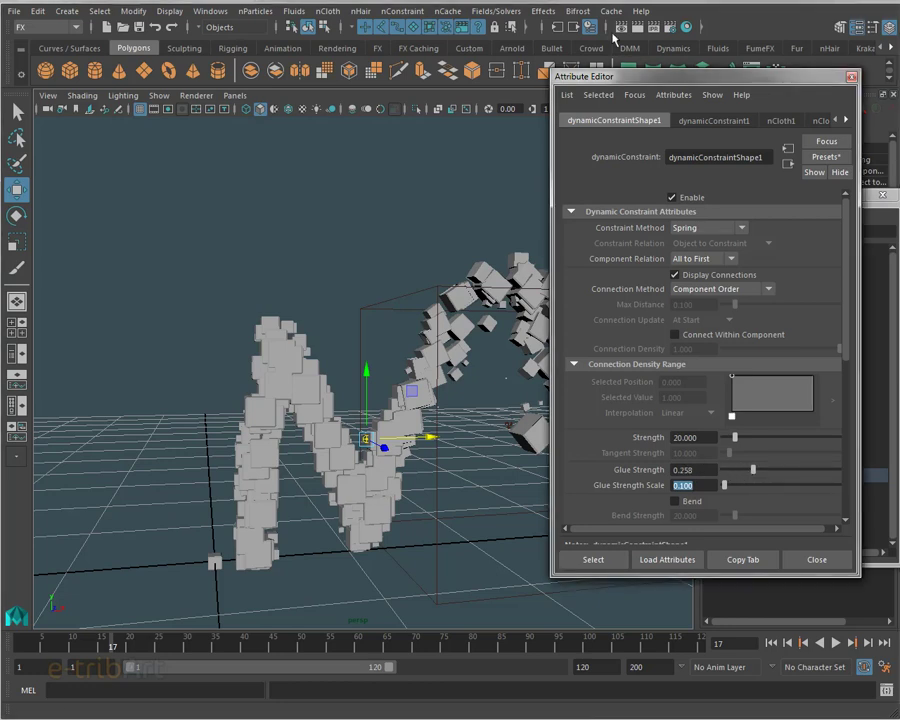
pyautogui.moveTo(633, 77); pyautogui.dragTo(678, 61)
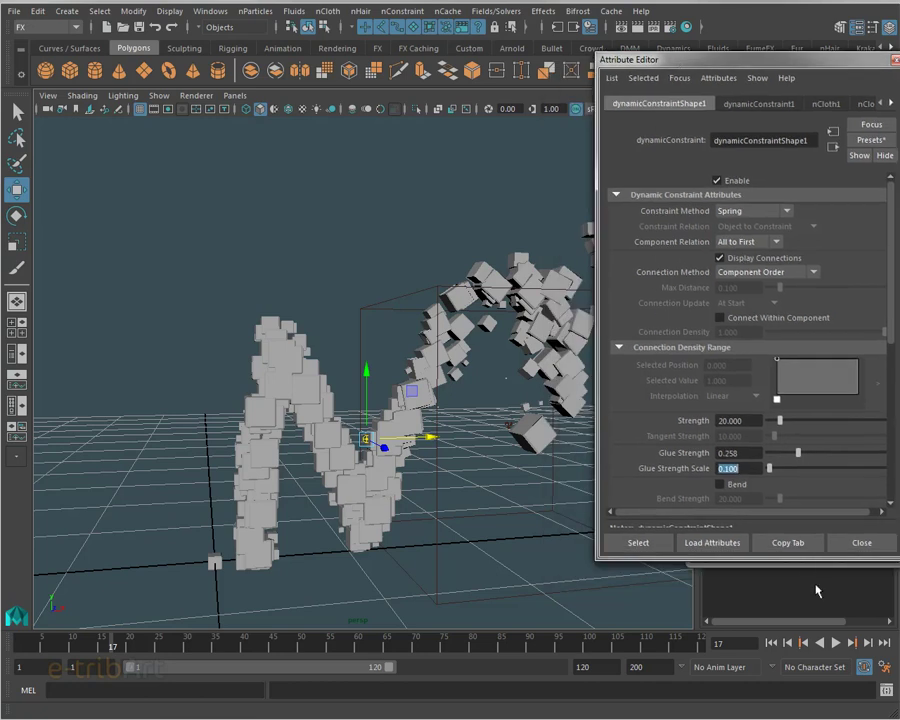
pyautogui.click(773, 643)
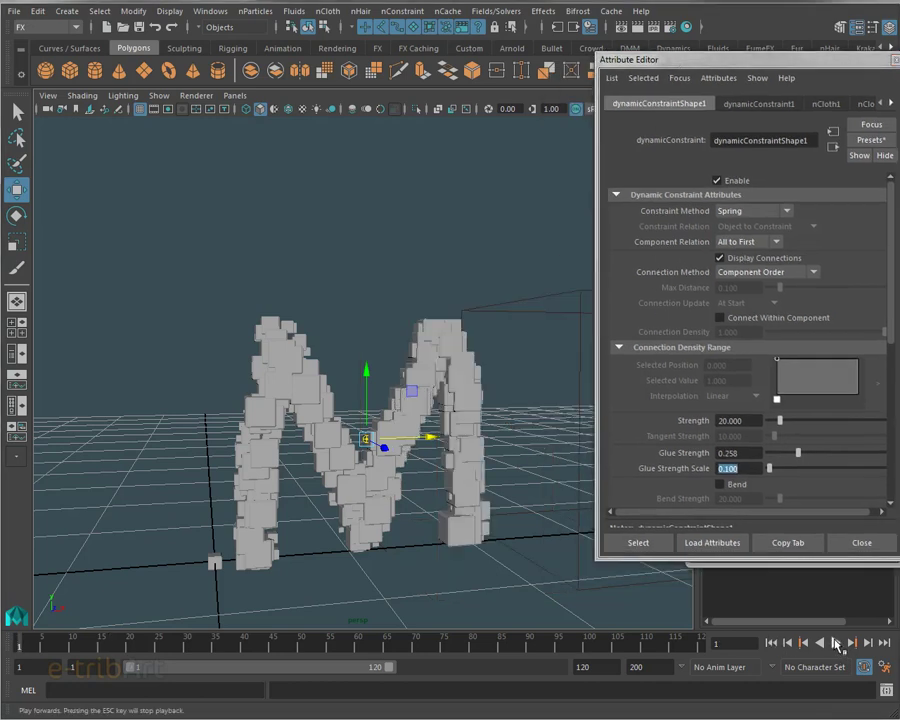
pyautogui.click(836, 644)
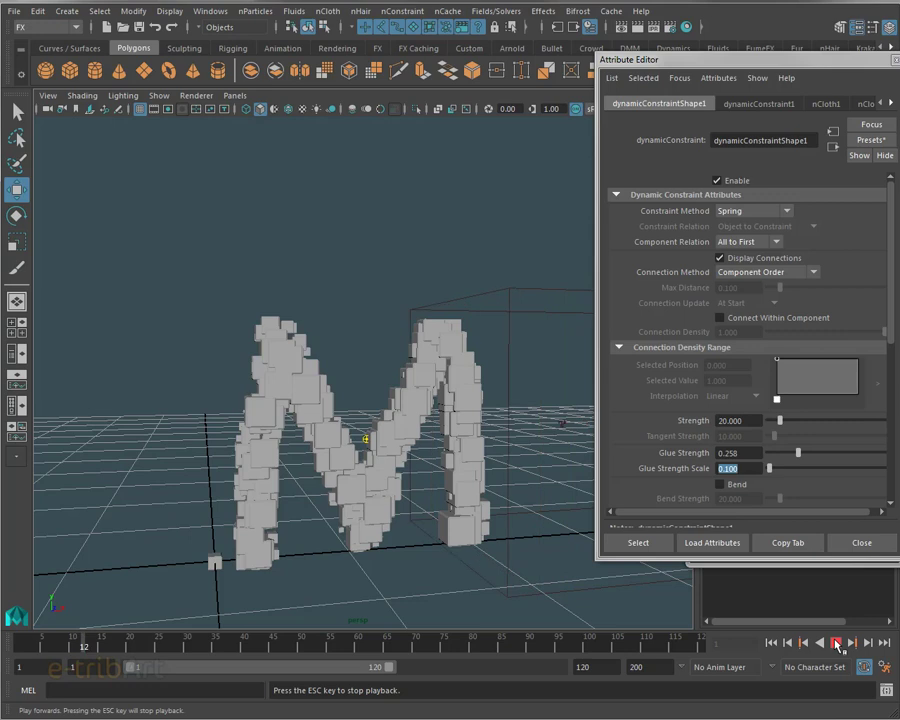
pyautogui.click(836, 644)
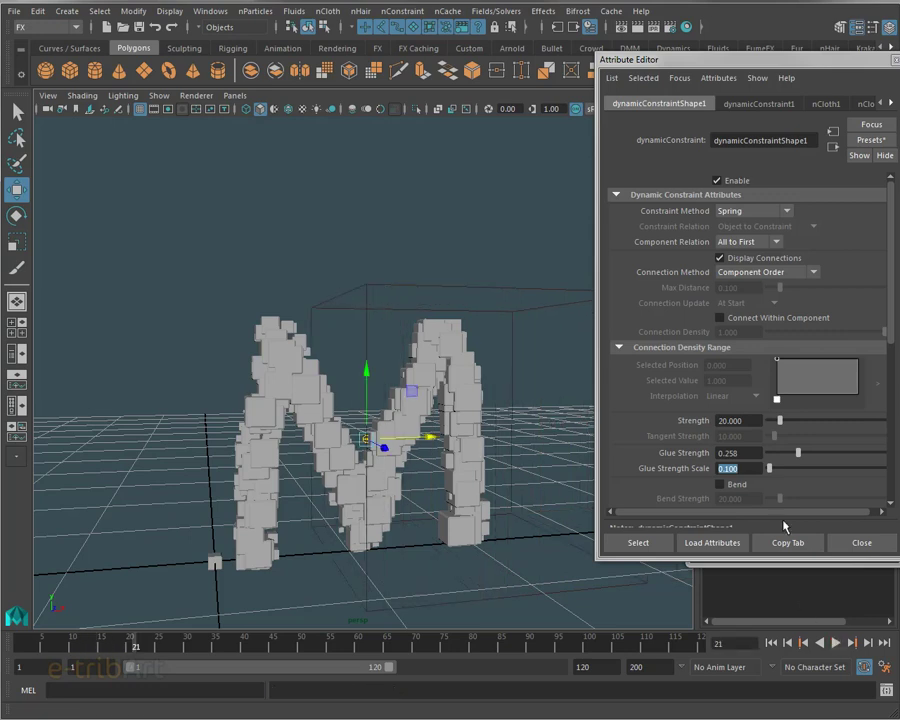
pyautogui.click(790, 452)
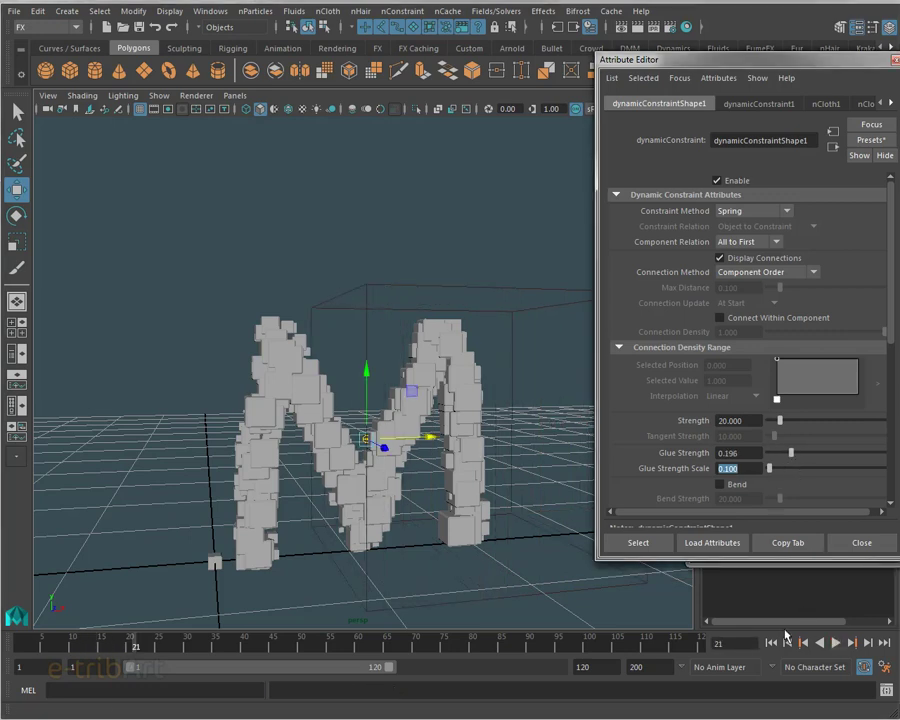
pyautogui.click(836, 644)
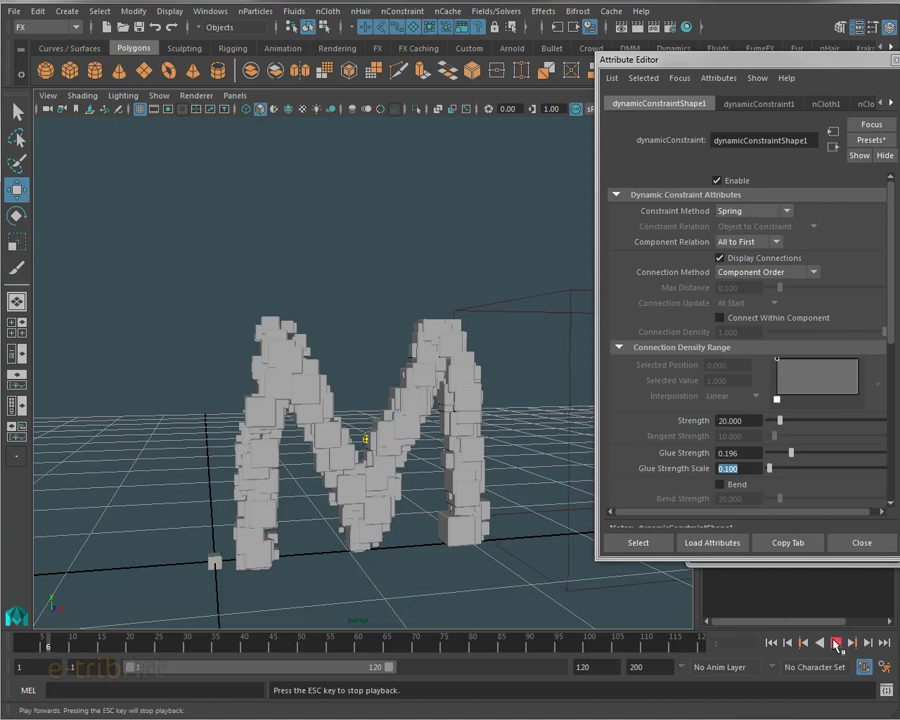
pyautogui.click(836, 644)
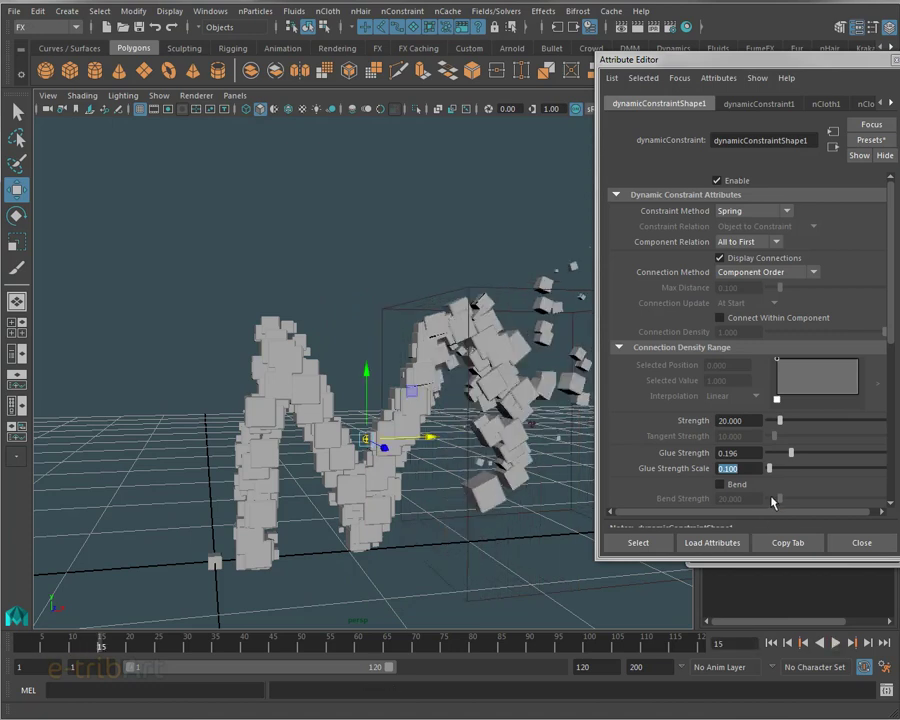
pyautogui.moveTo(792, 455); pyautogui.dragTo(796, 457)
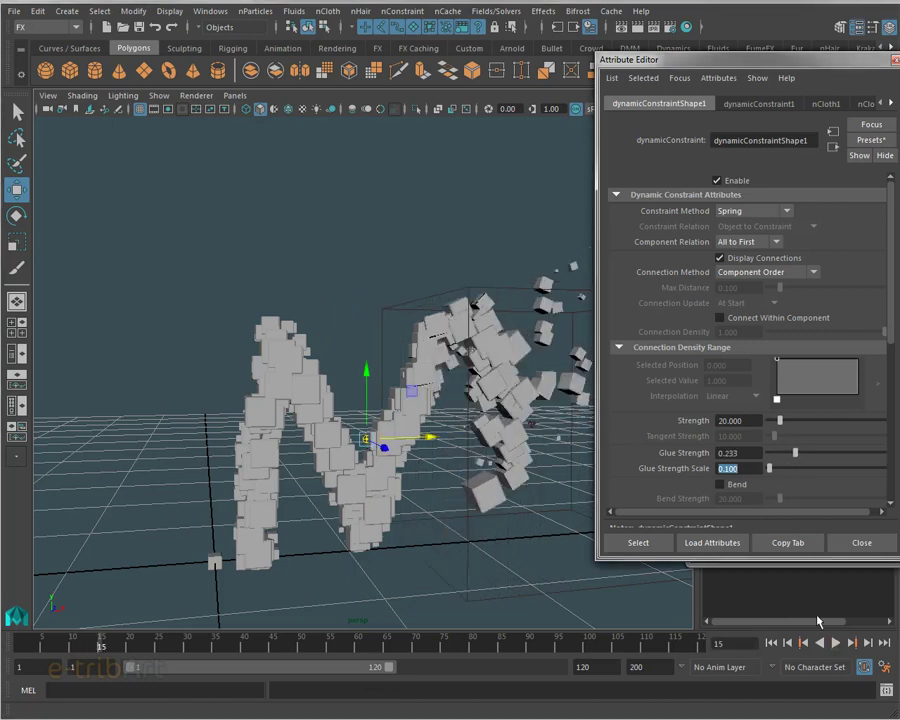
pyautogui.click(771, 643)
pyautogui.click(836, 644)
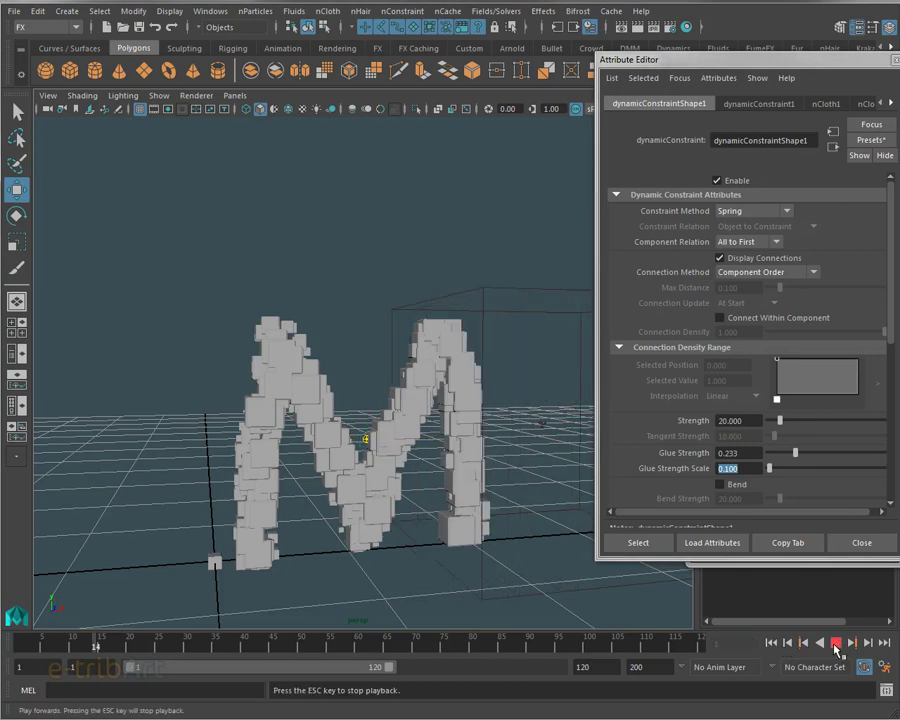
pyautogui.click(836, 645)
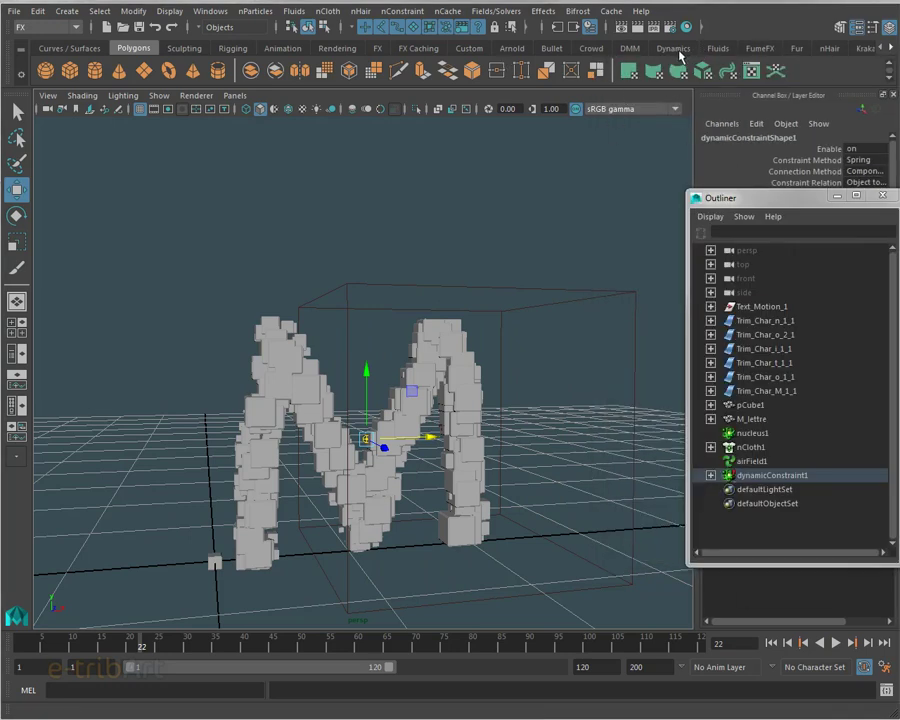
# Step: Switch to the Dynamics toolset, browse the Fields/Solvers menu, and rewind to frame 1
pyautogui.click(674, 48)
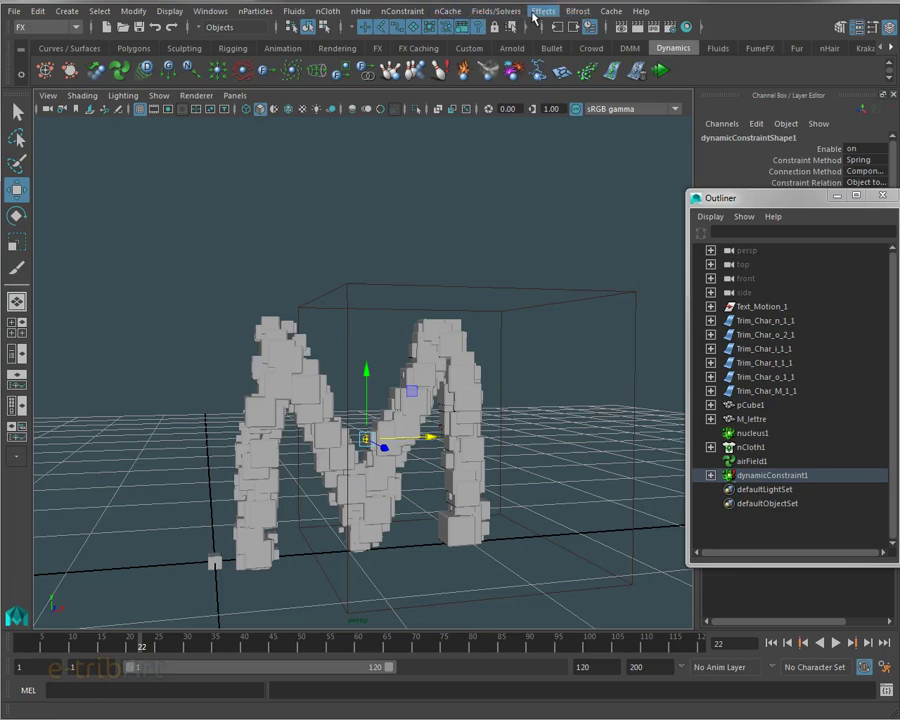
pyautogui.click(611, 11)
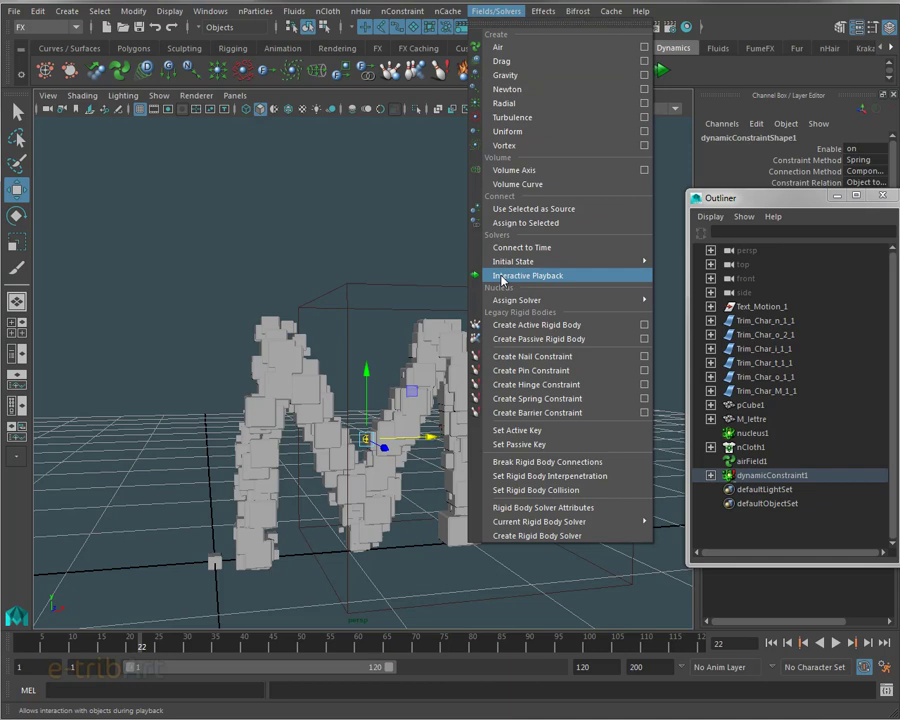
pyautogui.click(728, 27)
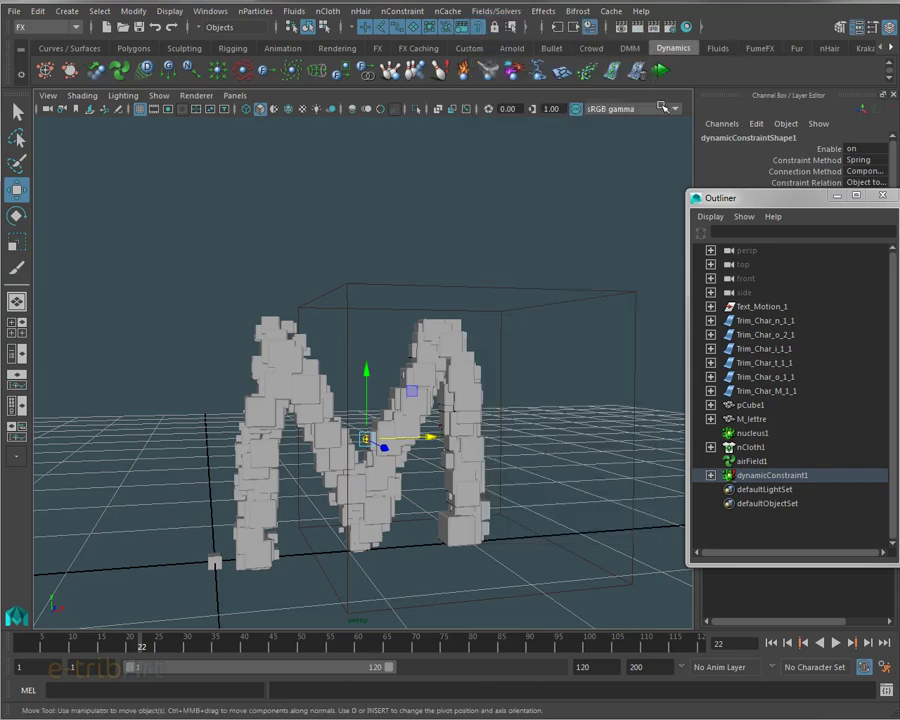
pyautogui.click(772, 644)
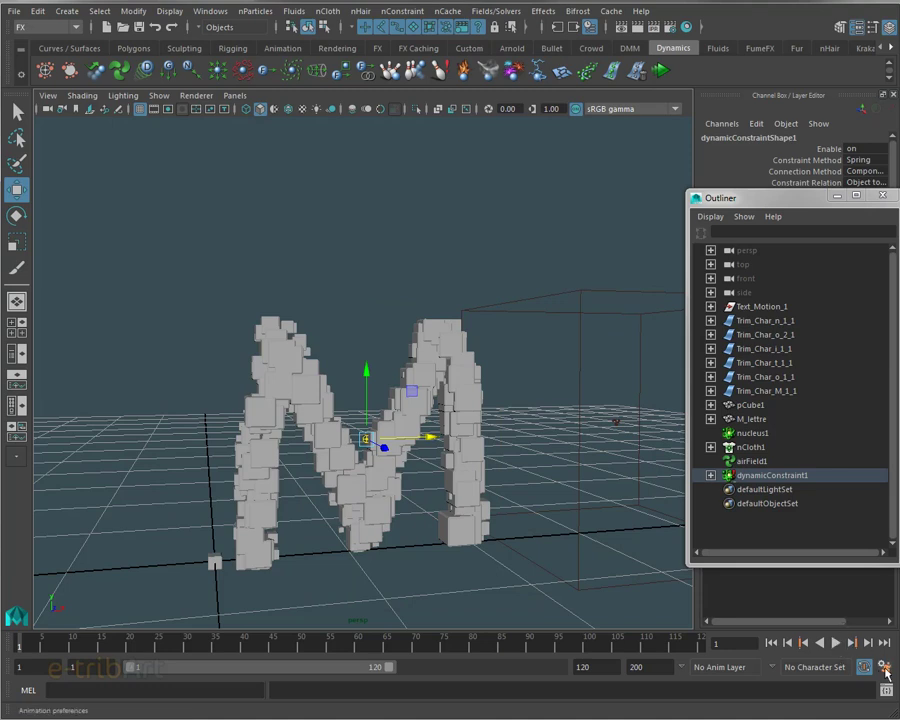
pyautogui.click(885, 671)
pyautogui.click(502, 400)
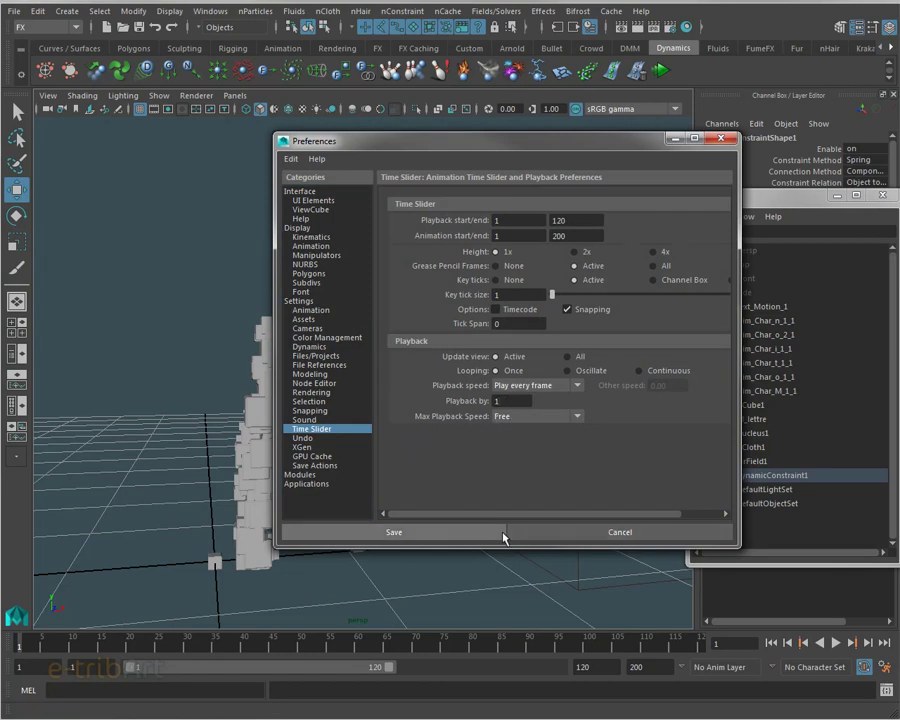
pyautogui.click(544, 537)
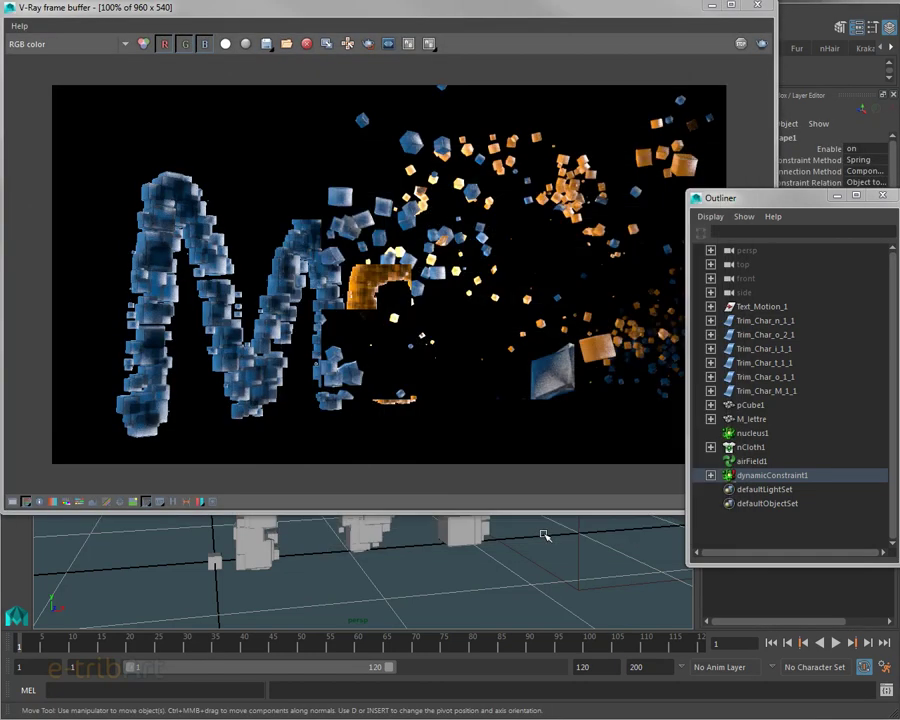
pyautogui.click(756, 6)
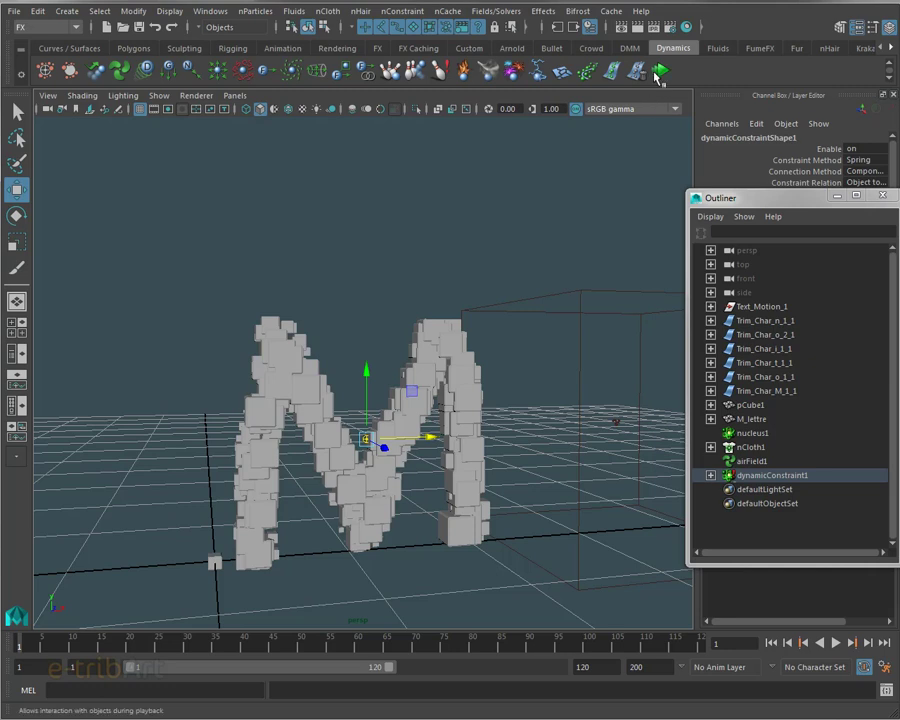
# Step: Reopen the constraint's attributes and lower Glue Strength while the simulation plays
pyautogui.click(659, 72)
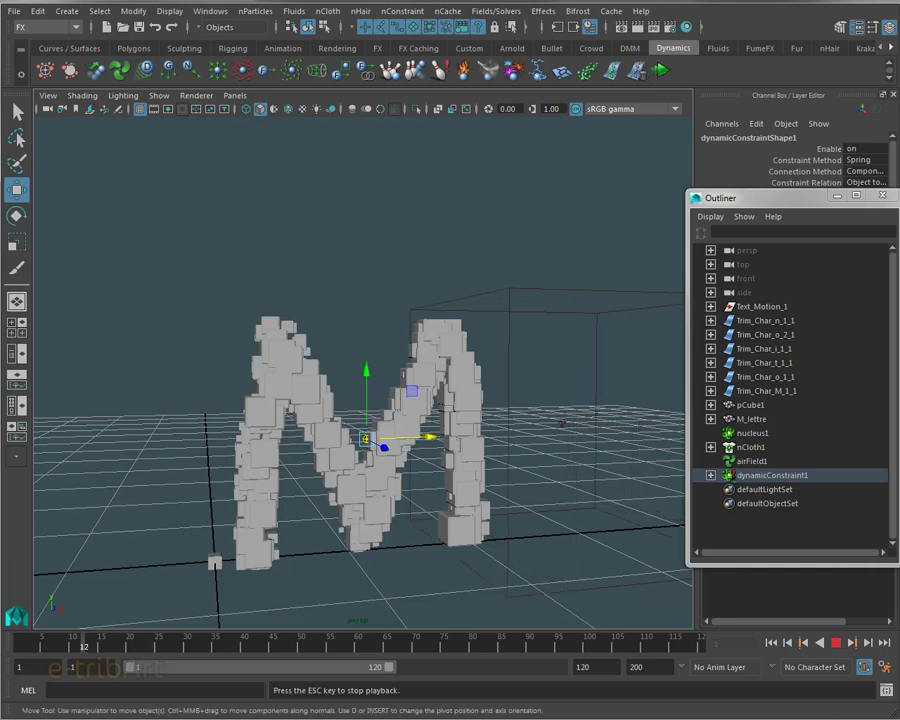
pyautogui.hotkey('ctrl', 'a')
pyautogui.moveTo(810, 138); pyautogui.dragTo(566, 101)
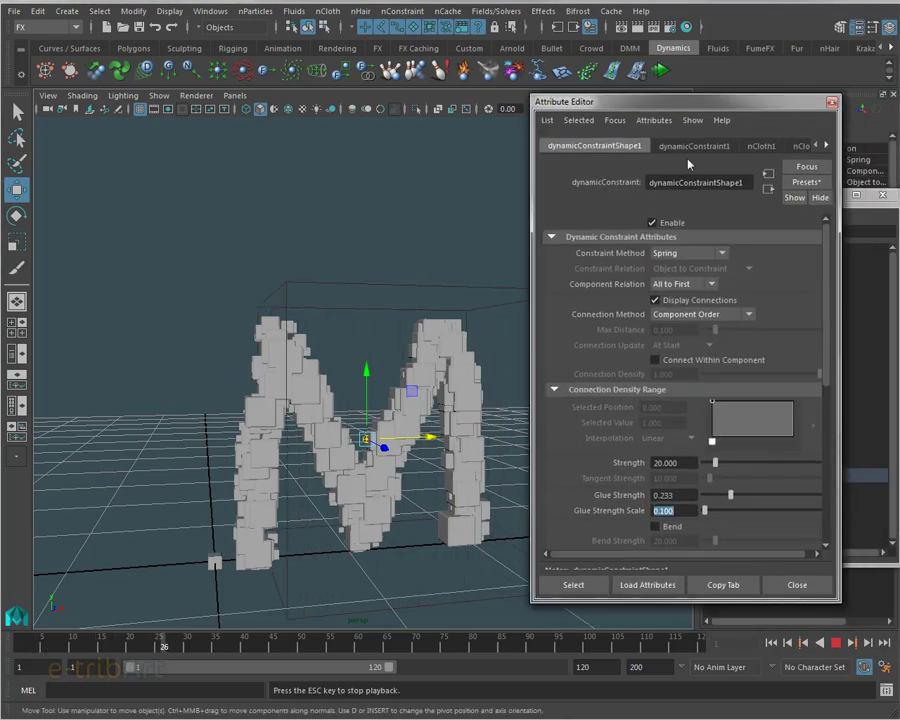
pyautogui.moveTo(731, 503)
pyautogui.mouseDown()
pyautogui.moveTo(738, 500)
pyautogui.moveTo(717, 505)
pyautogui.mouseUp()
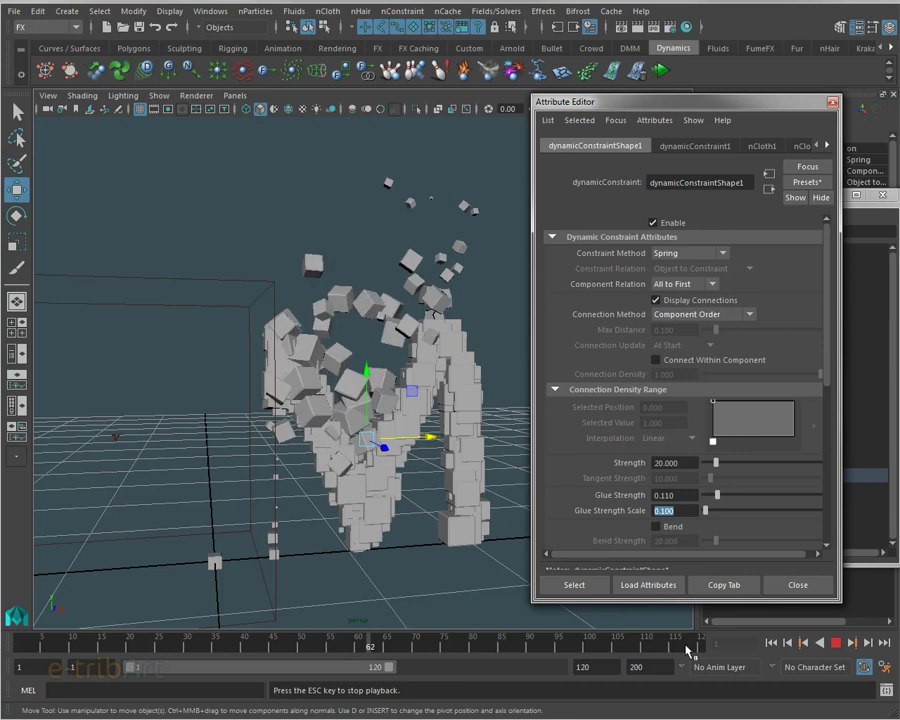
pyautogui.click(836, 648)
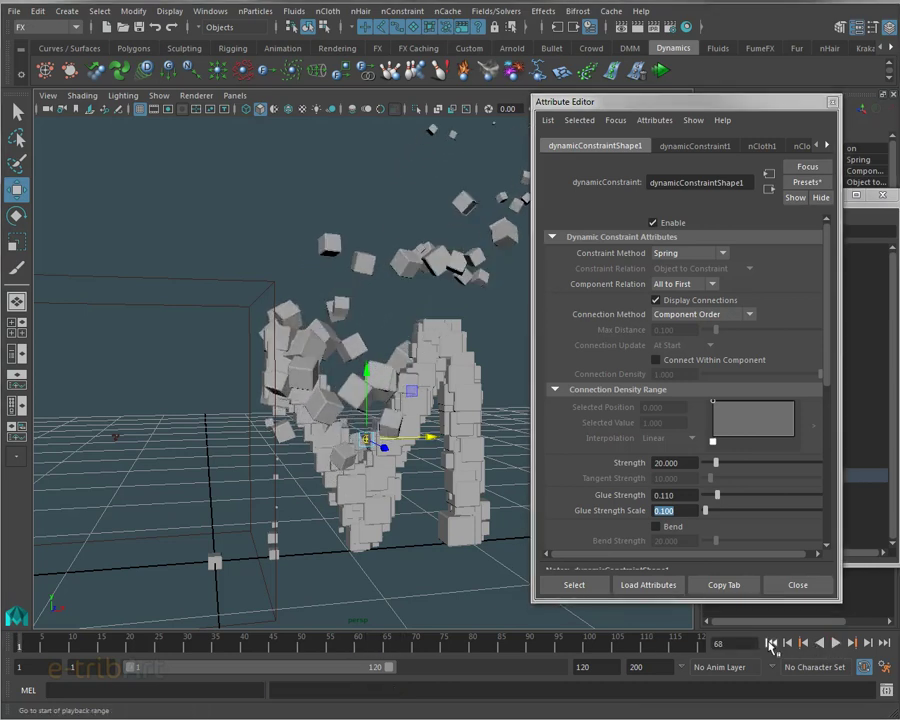
pyautogui.click(770, 643)
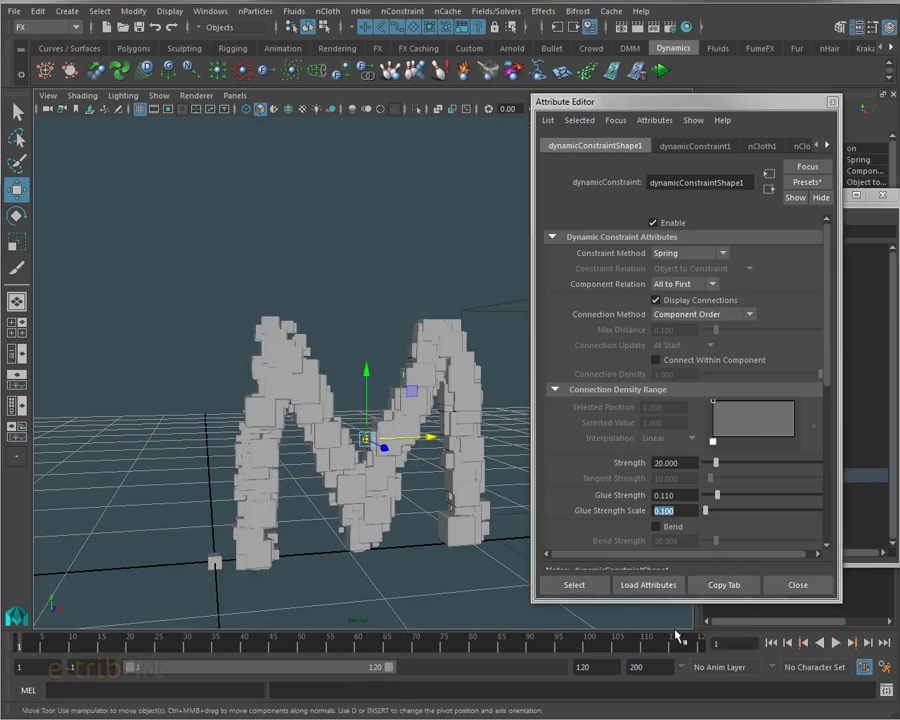
pyautogui.click(835, 650)
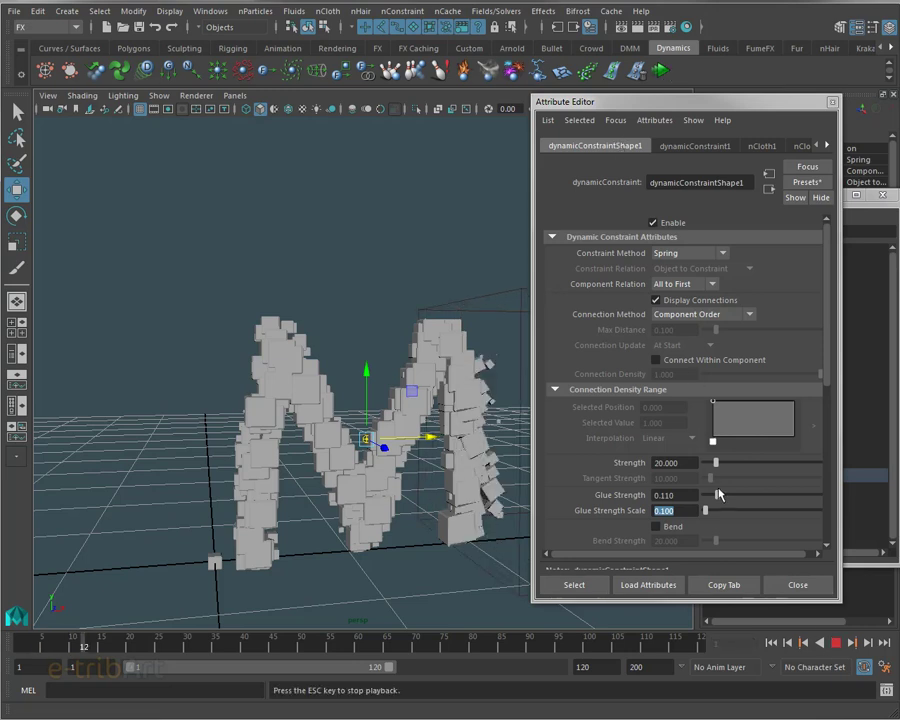
# Step: Raise Glue Strength to 0.196, replay until the M's right side scatters, then close the attributes
pyautogui.moveTo(717, 495)
pyautogui.mouseDown()
pyautogui.moveTo(751, 496)
pyautogui.moveTo(725, 499)
pyautogui.mouseUp()
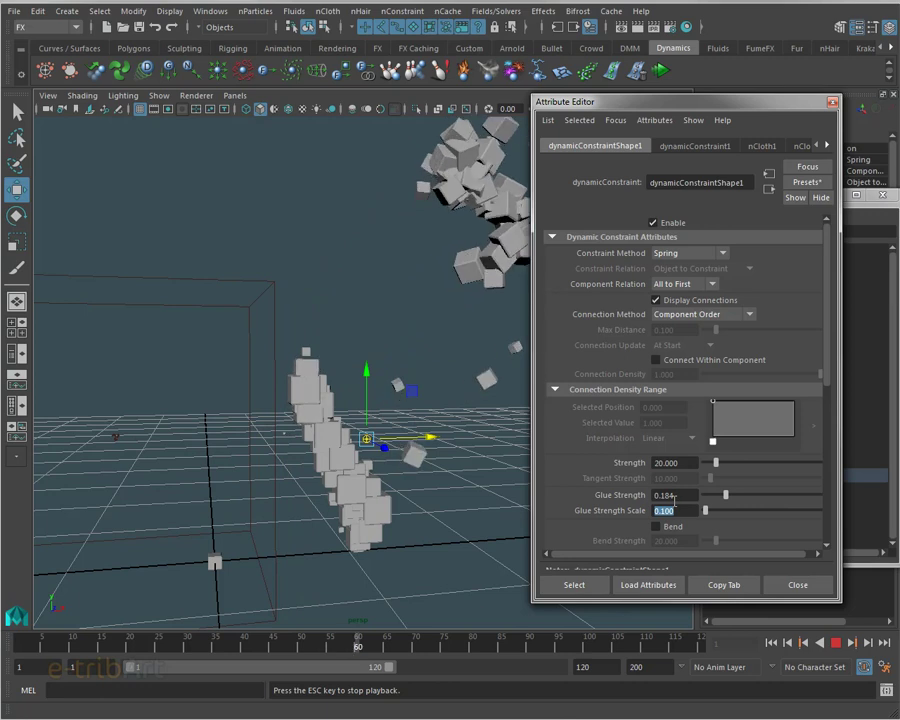
pyautogui.click(772, 643)
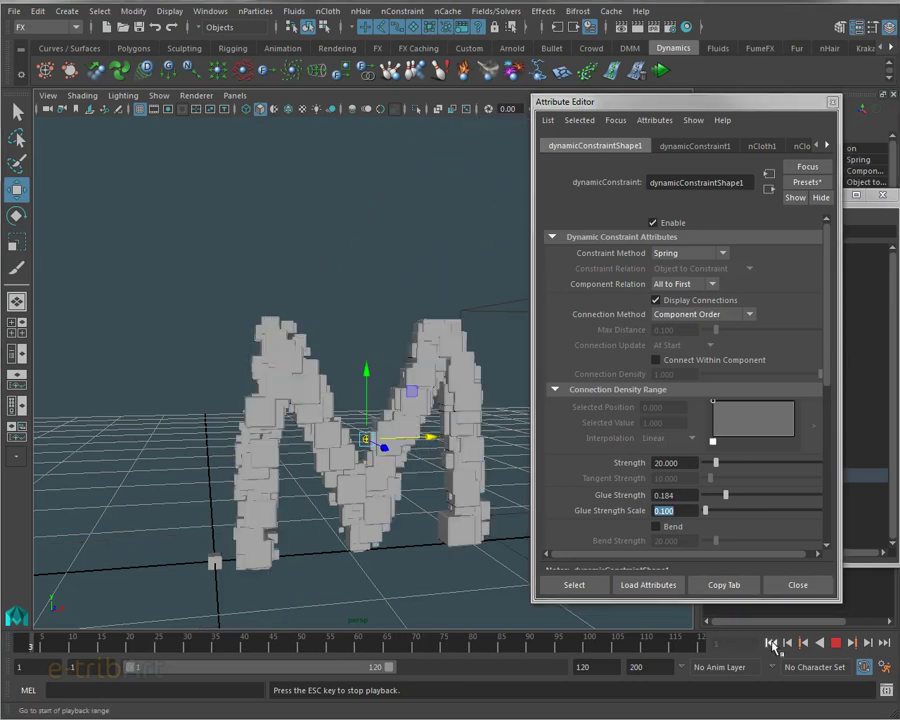
pyautogui.click(836, 646)
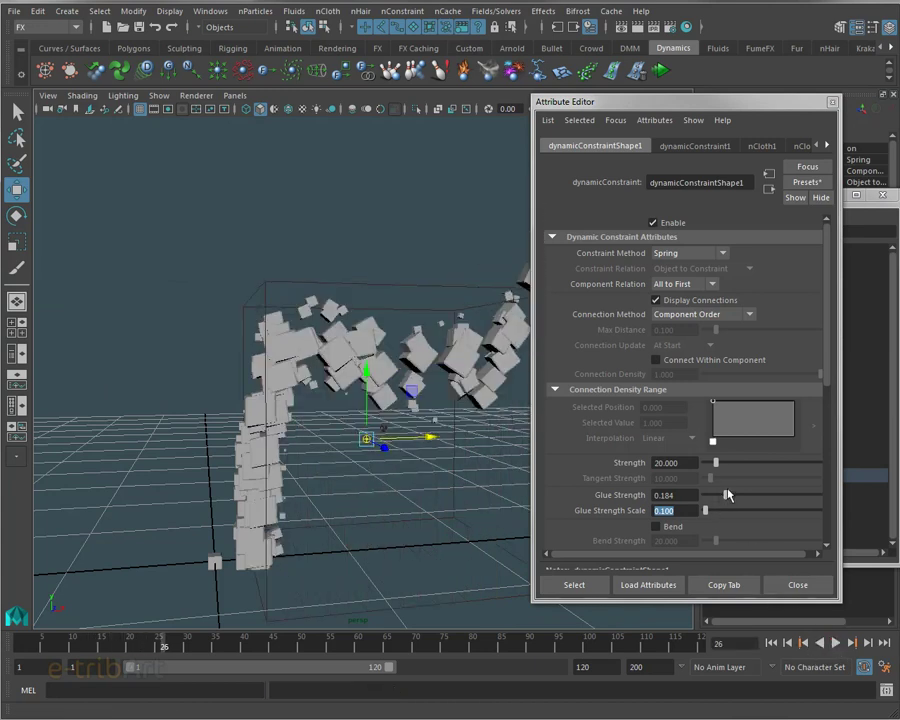
pyautogui.moveTo(726, 495); pyautogui.dragTo(728, 496)
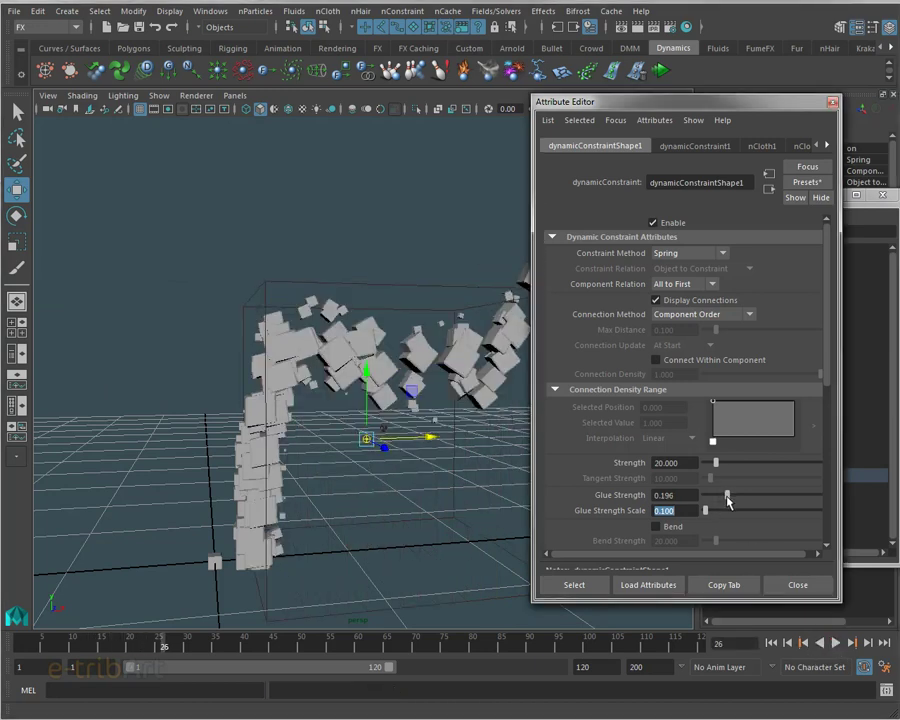
pyautogui.click(771, 643)
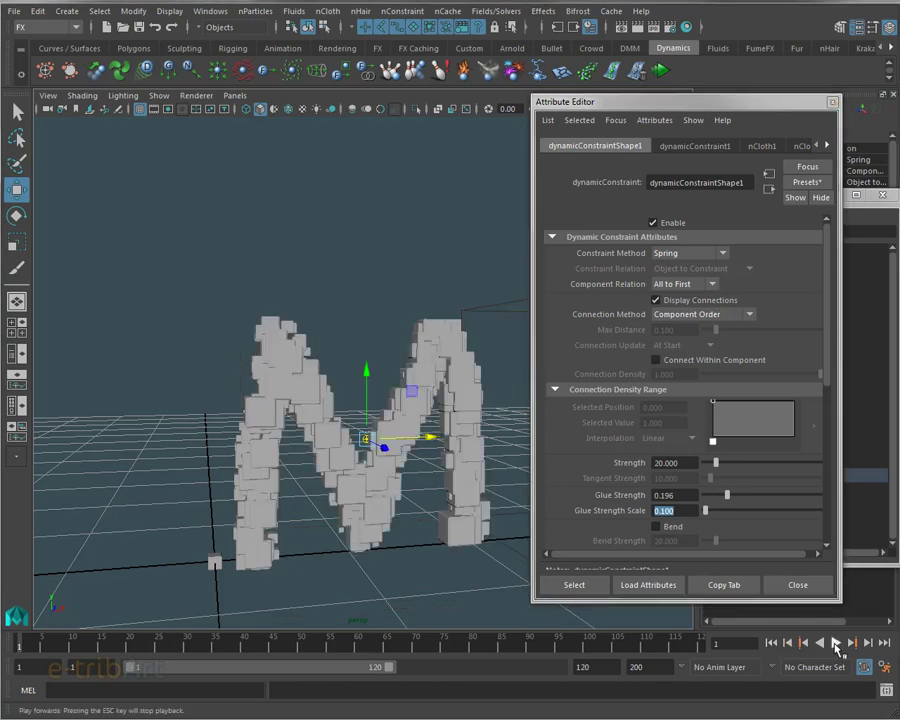
pyautogui.click(836, 646)
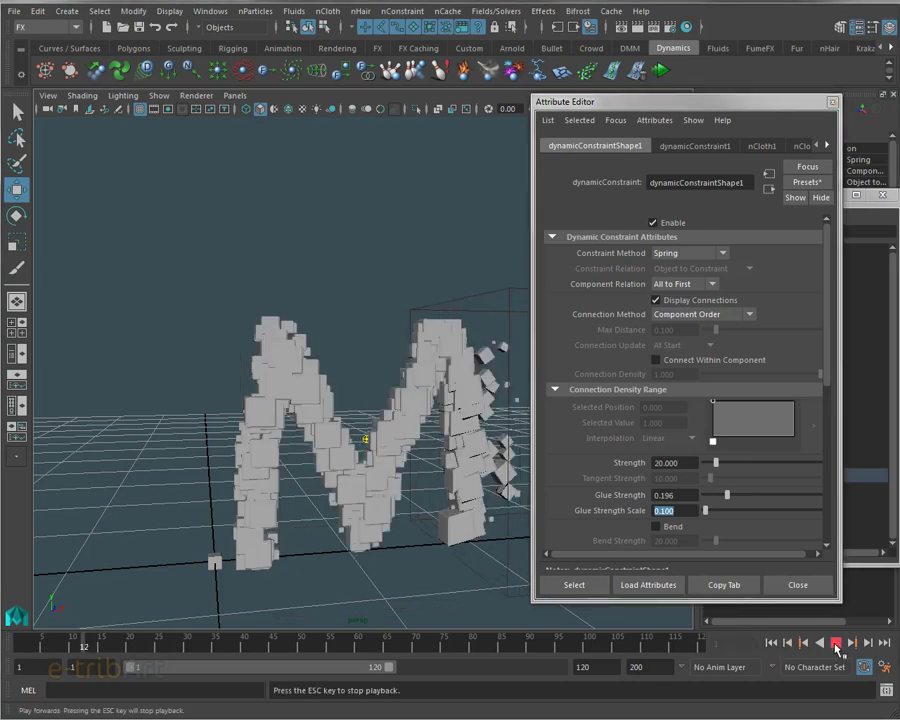
pyautogui.click(836, 646)
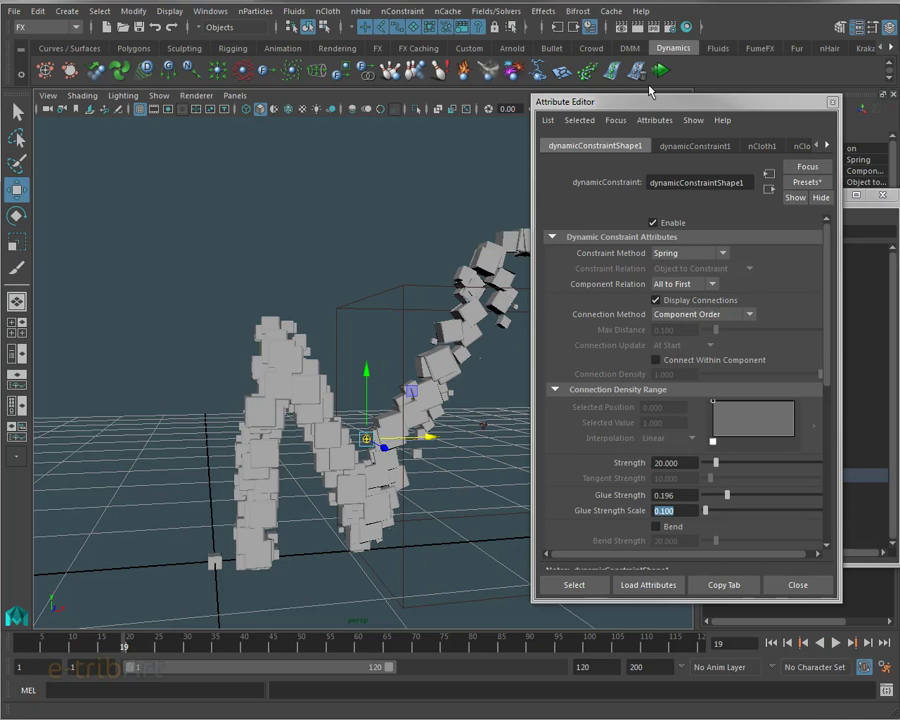
pyautogui.moveTo(650, 101); pyautogui.dragTo(895, 130)
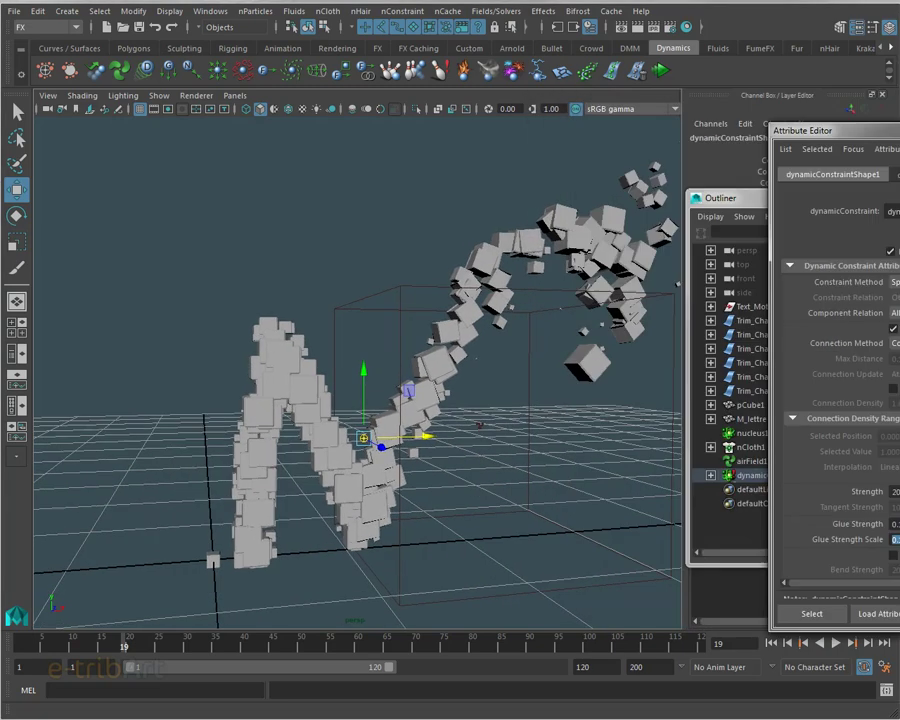
pyautogui.hotkey('ctrl', 'a')
# Step: Select airField1, rewind to frame 1, and show its settings (magnitude 50, Cube volume)
pyautogui.click(428, 286)
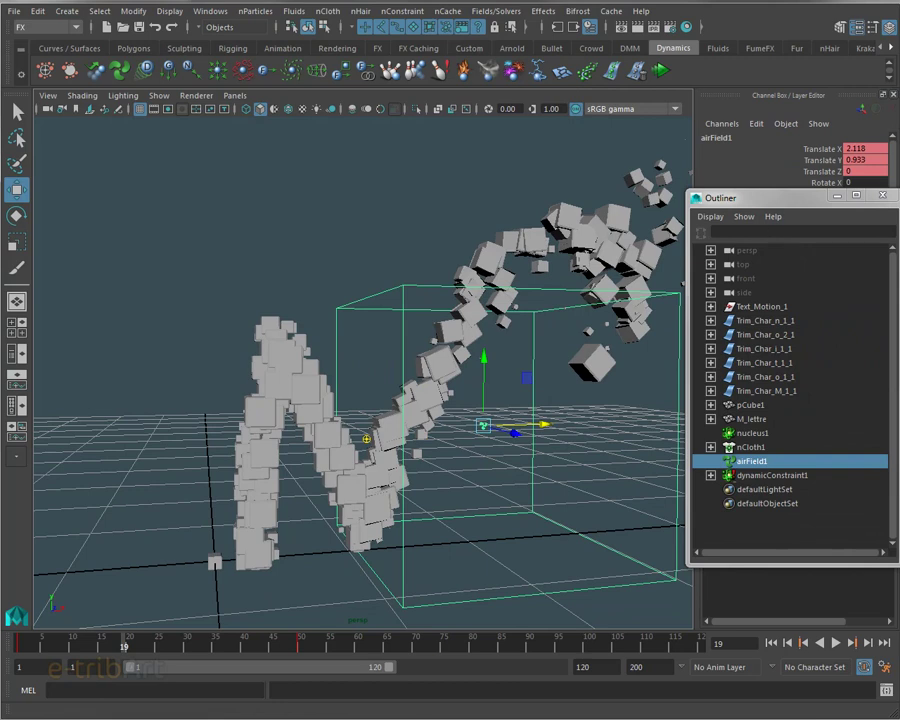
pyautogui.click(771, 643)
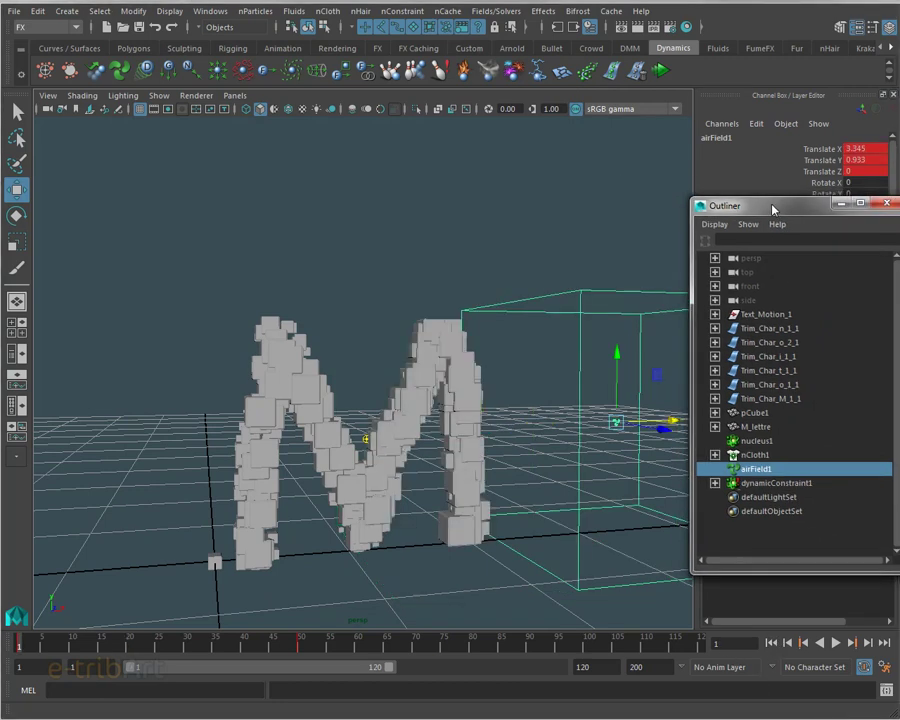
pyautogui.moveTo(768, 203); pyautogui.dragTo(899, 256)
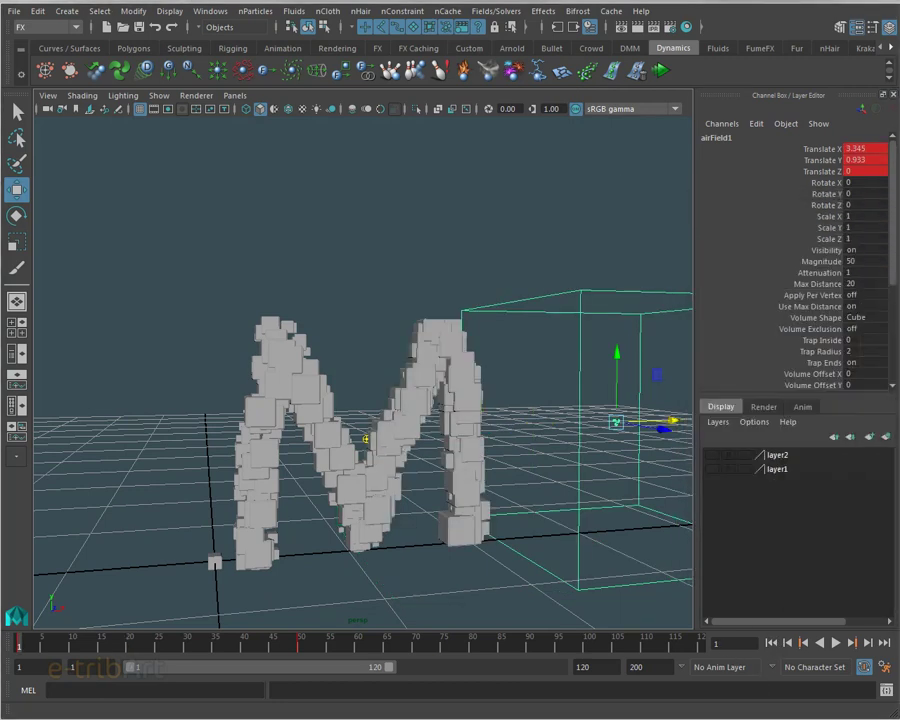
pyautogui.hotkey('ctrl', 'a')
pyautogui.moveTo(341, 458)
pyautogui.keyDown('alt'); pyautogui.mouseDown()
pyautogui.moveTo(305, 448)
pyautogui.moveTo(318, 466)
pyautogui.moveTo(235, 432)
pyautogui.mouseUp(); pyautogui.keyUp('alt')
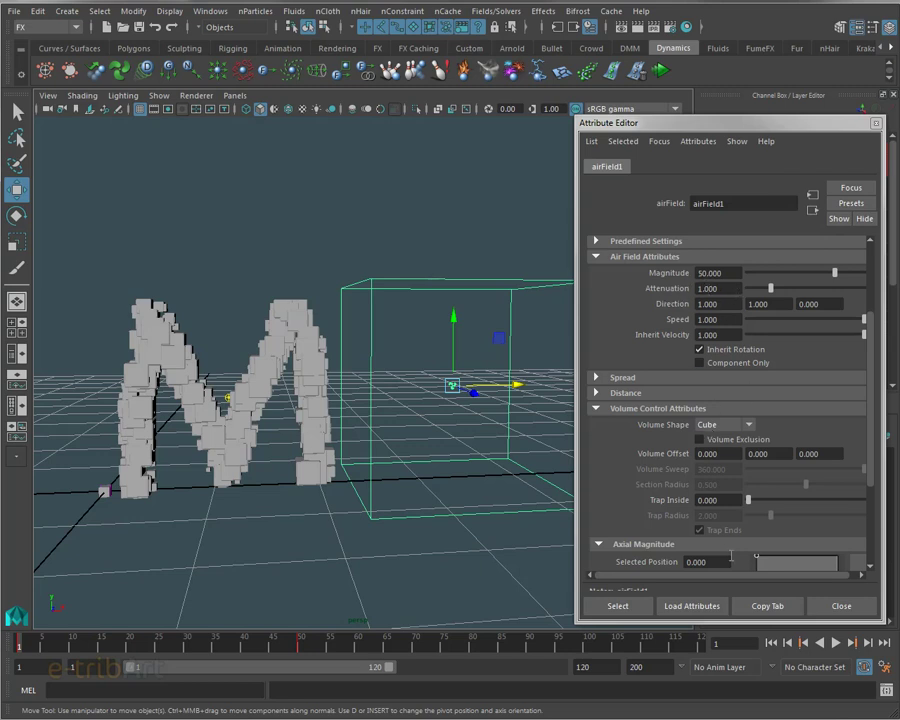
# Step: Expand the air field's Distance settings, set Max Distance to 3, and play to frame 38
pyautogui.moveTo(870, 466); pyautogui.dragTo(872, 506)
pyautogui.scroll(3, 754, 442)
pyautogui.click(648, 387)
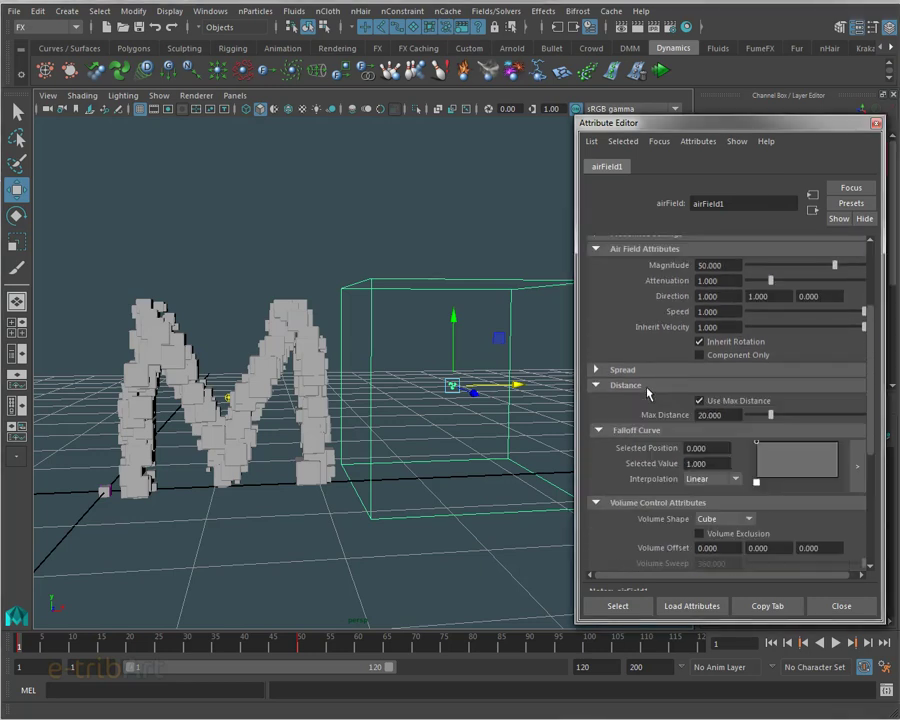
pyautogui.press('Return')
pyautogui.moveTo(733, 417); pyautogui.dragTo(641, 416)
pyautogui.write('3')
pyautogui.press('Return')
pyautogui.click(835, 643)
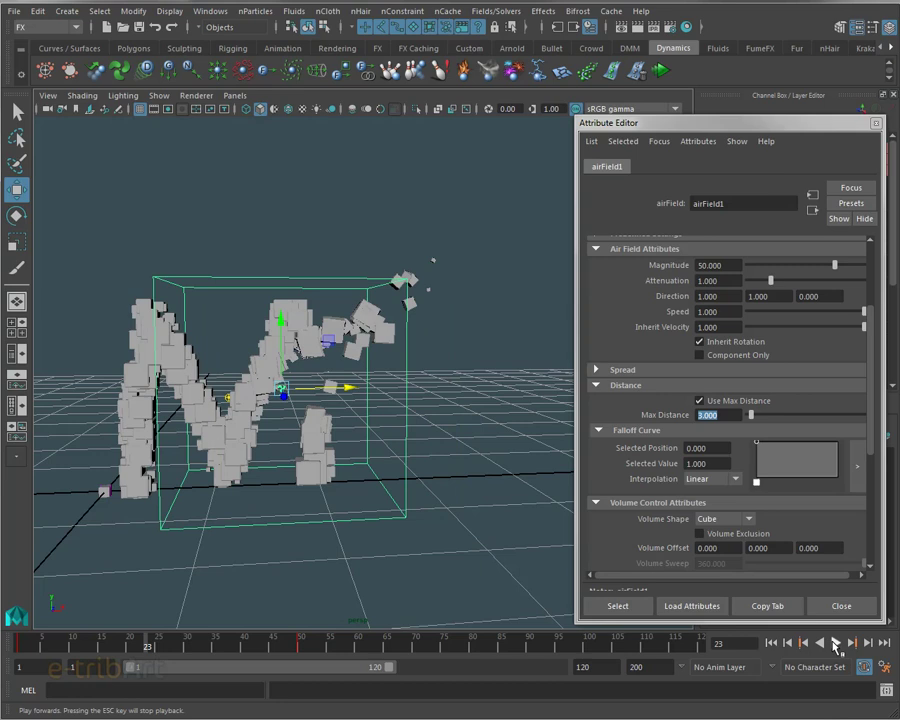
pyautogui.click(836, 644)
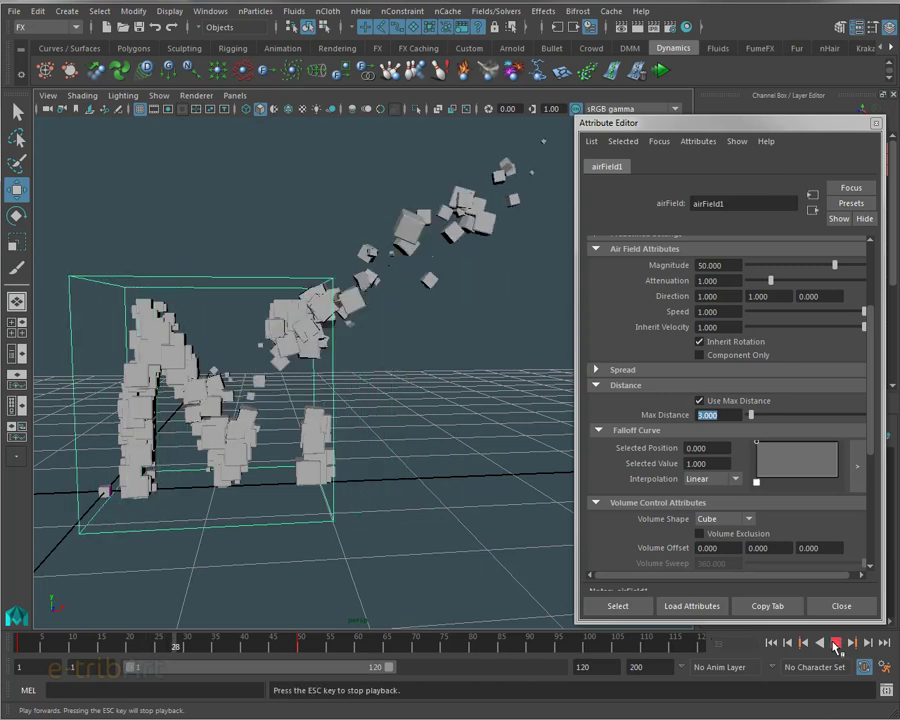
pyautogui.click(836, 644)
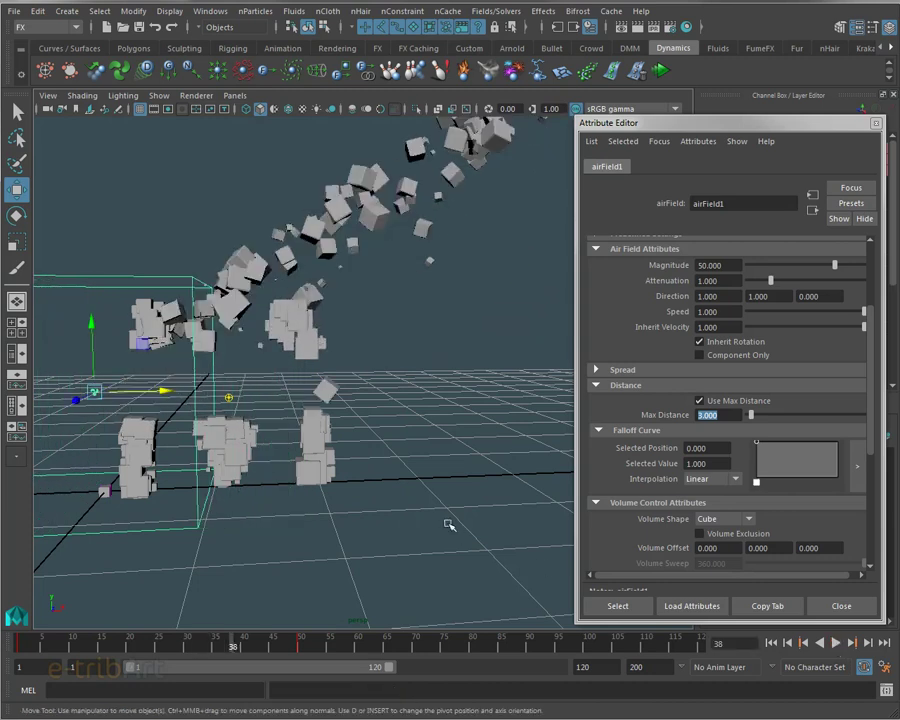
# Step: Change Max Distance to 4 and replay until most cubes blow away by frame 48
pyautogui.moveTo(262, 488)
pyautogui.keyDown('alt'); pyautogui.mouseDown()
pyautogui.moveTo(311, 494)
pyautogui.moveTo(433, 367)
pyautogui.mouseUp(); pyautogui.keyUp('alt')
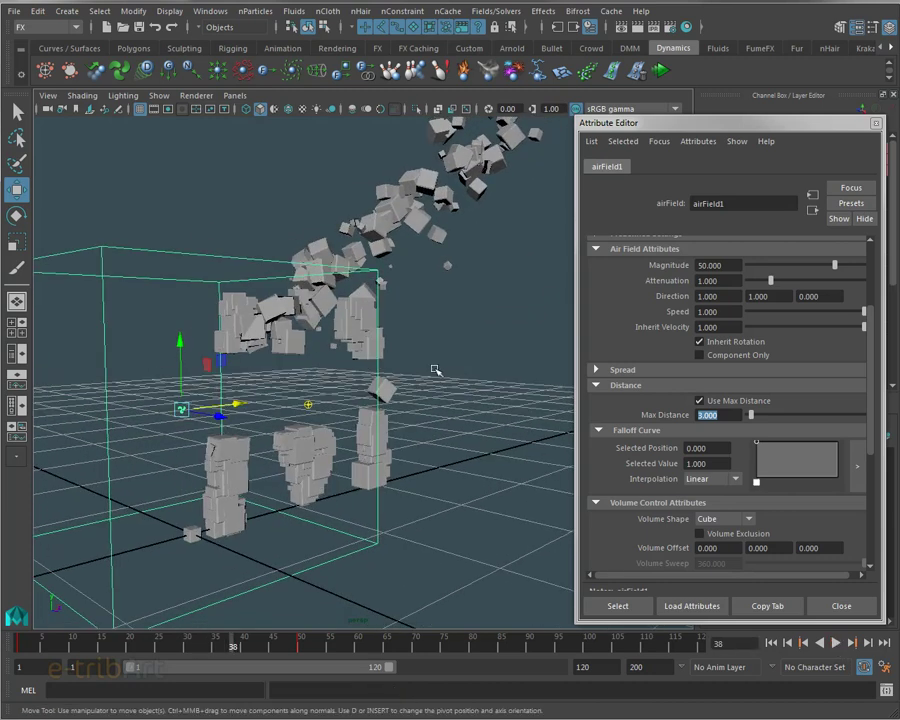
pyautogui.click(771, 643)
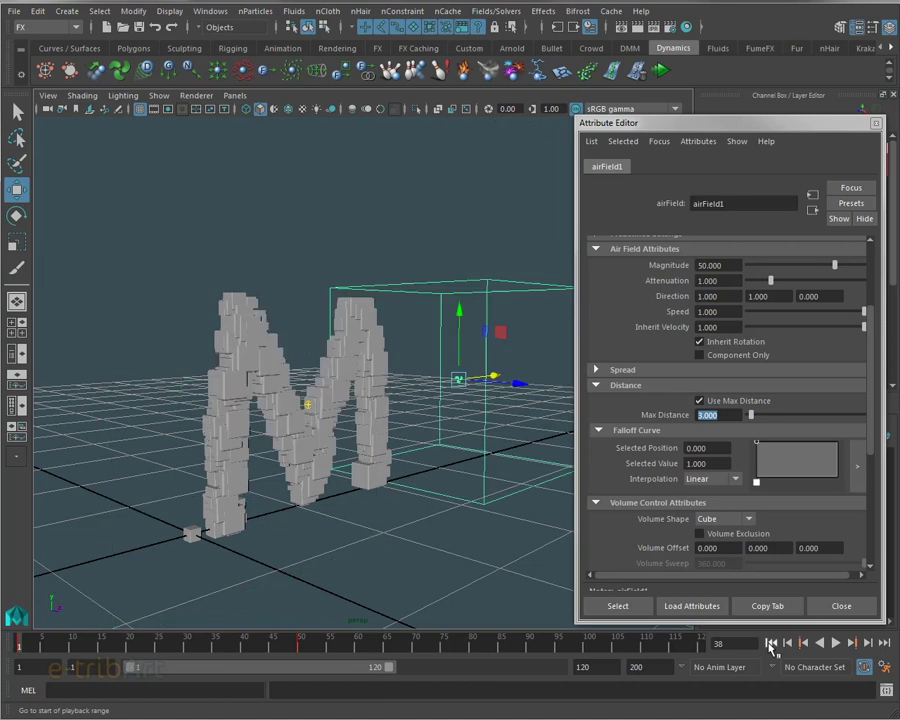
pyautogui.click(705, 415)
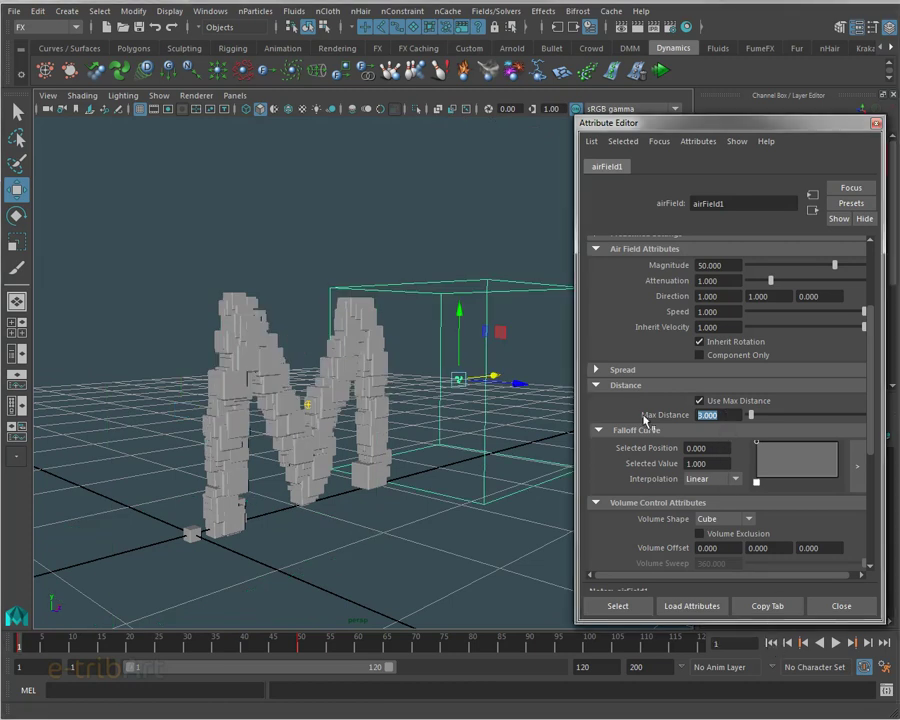
pyautogui.write('4')
pyautogui.press('Return')
pyautogui.click(836, 643)
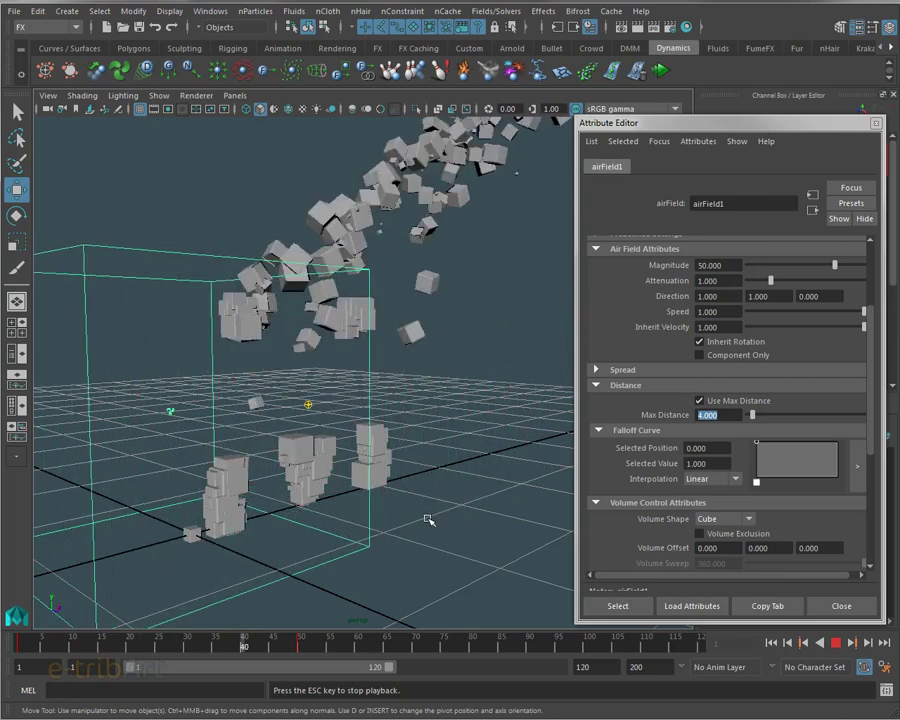
pyautogui.click(836, 643)
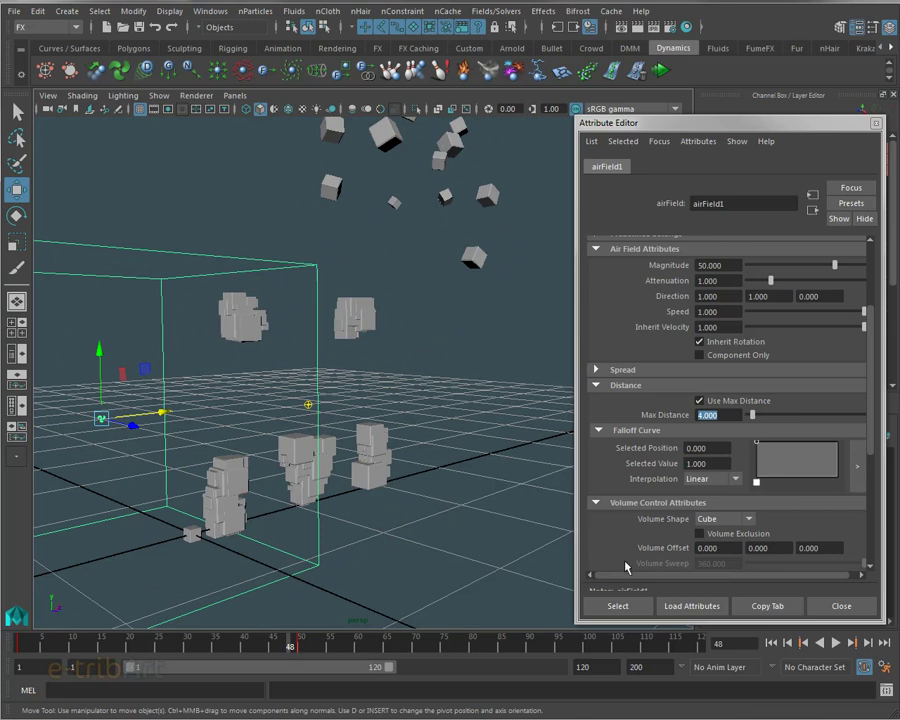
pyautogui.click(727, 266)
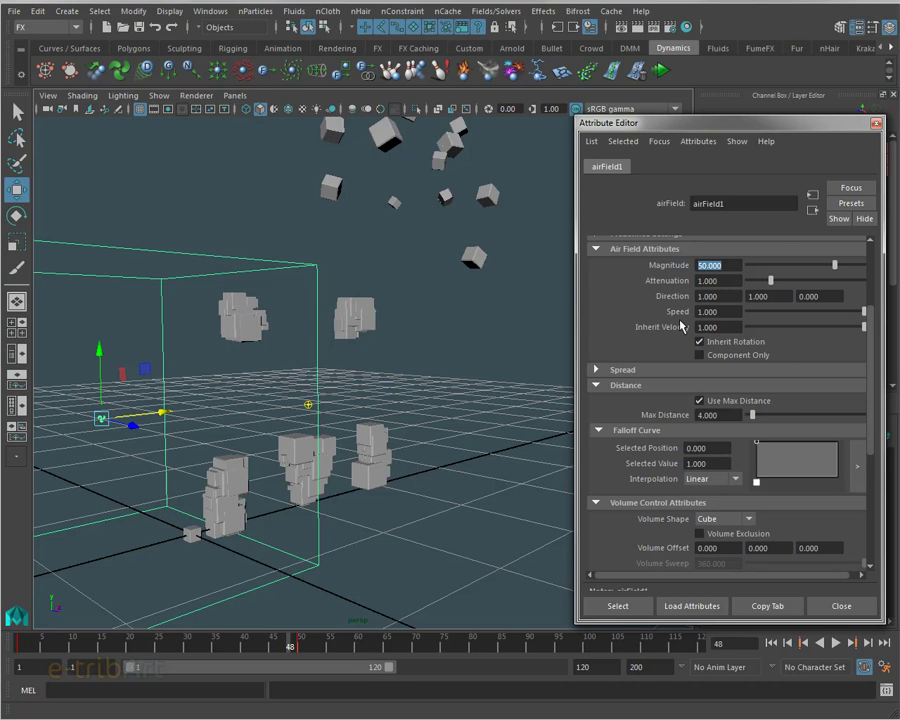
# Step: Set airField1 Magnitude to 70, replay to frame 33, and inspect the upward cube trail
pyautogui.write('70')
pyautogui.press('Return')
pyautogui.click(771, 643)
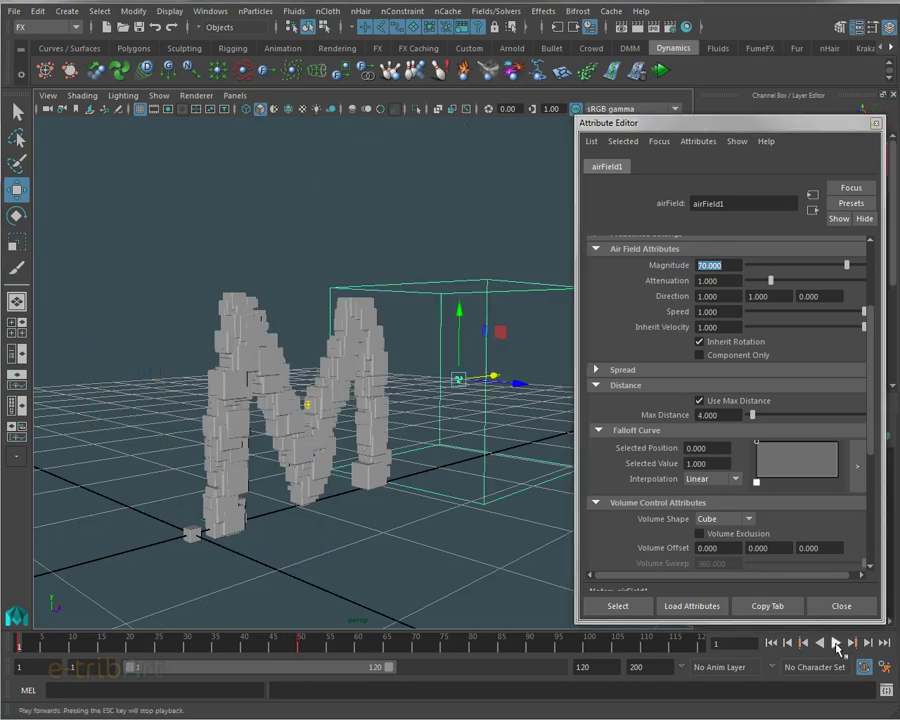
pyautogui.click(836, 644)
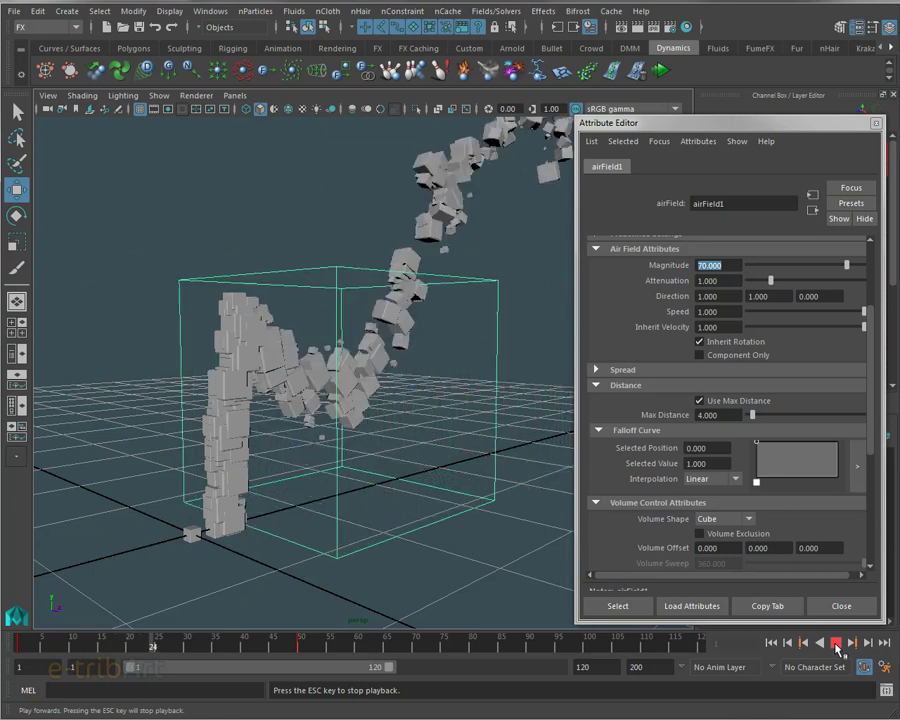
pyautogui.press('Escape')
pyautogui.moveTo(394, 544)
pyautogui.keyDown('alt'); pyautogui.mouseDown()
pyautogui.moveTo(309, 492)
pyautogui.moveTo(268, 537)
pyautogui.moveTo(307, 540)
pyautogui.mouseUp(); pyautogui.keyUp('alt')
pyautogui.scroll(-3, 293, 486)
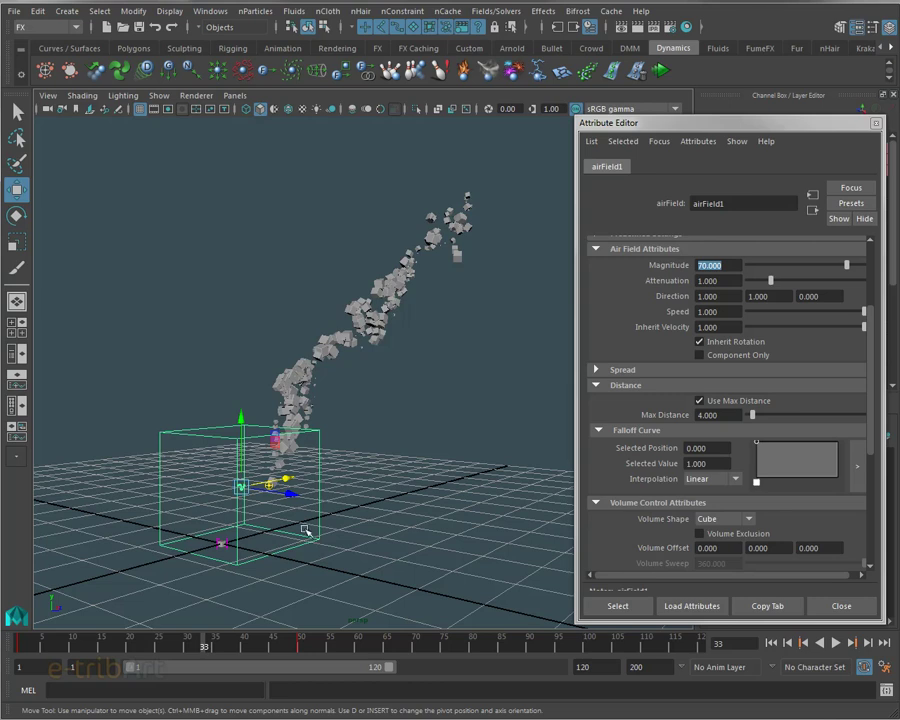
pyautogui.moveTo(396, 494)
pyautogui.keyDown('alt'); pyautogui.mouseDown()
pyautogui.moveTo(315, 486)
pyautogui.moveTo(400, 488)
pyautogui.moveTo(394, 482)
pyautogui.moveTo(426, 497)
pyautogui.moveTo(336, 482)
pyautogui.moveTo(394, 490)
pyautogui.moveTo(386, 494)
pyautogui.mouseUp(); pyautogui.keyUp('alt')
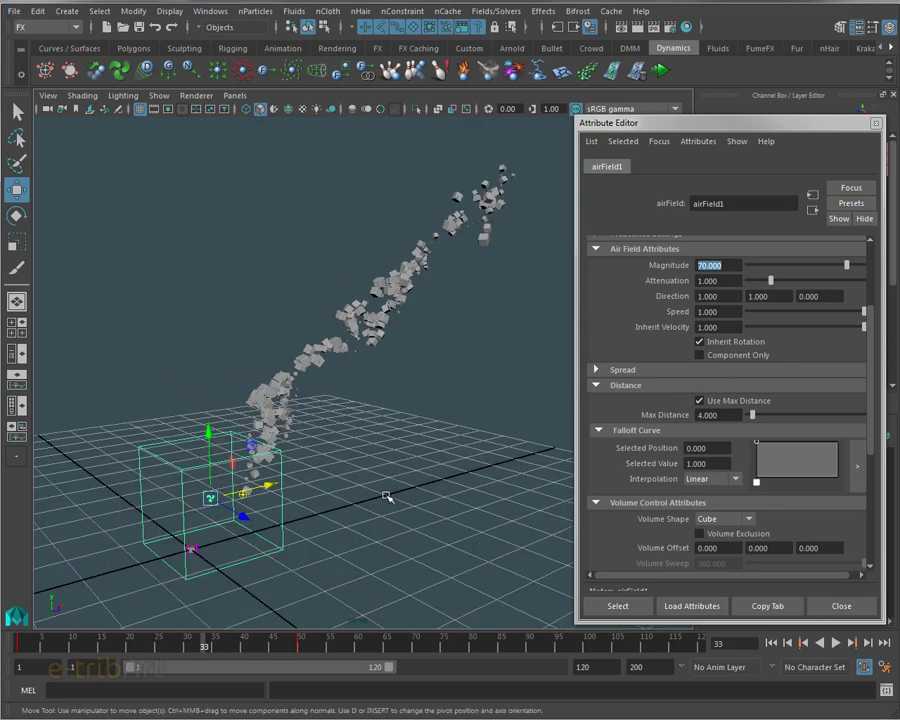